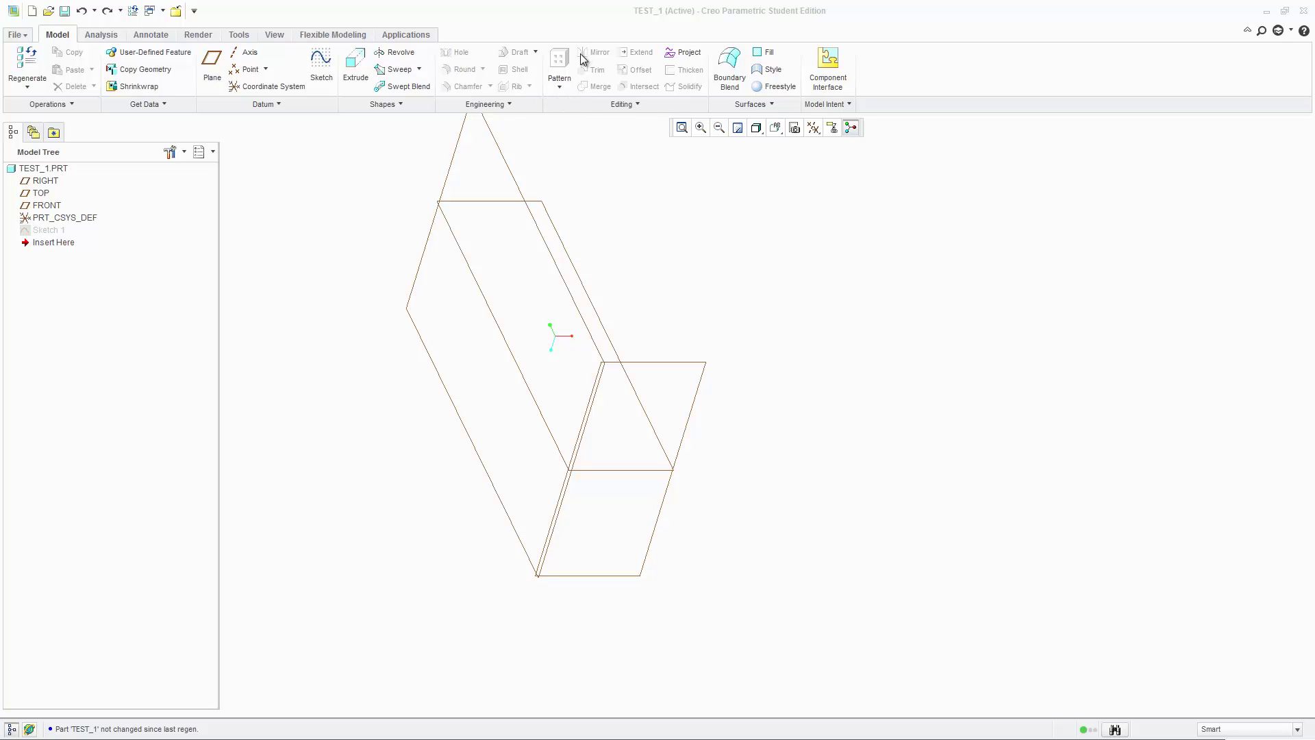
Start a new sketch on the FRONT plane, oriented flat to the screen.
left_click(321, 66)
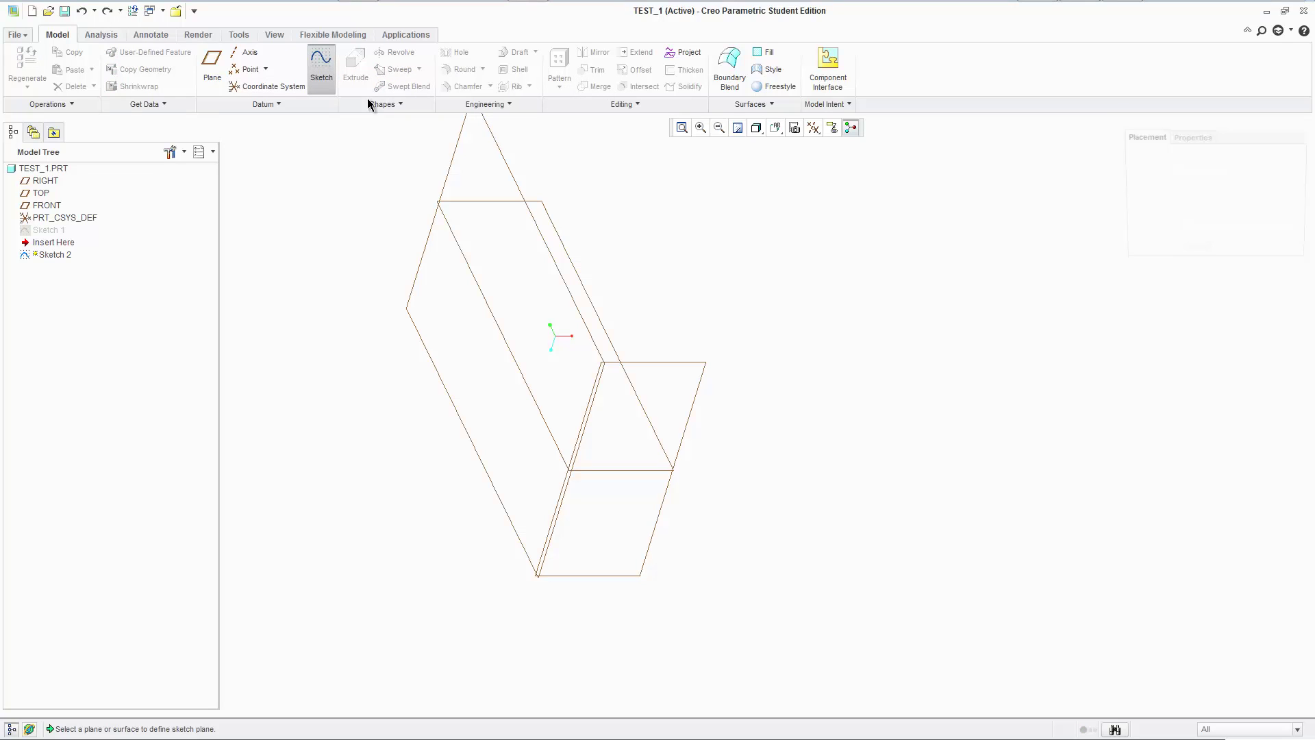
left_click(501, 198)
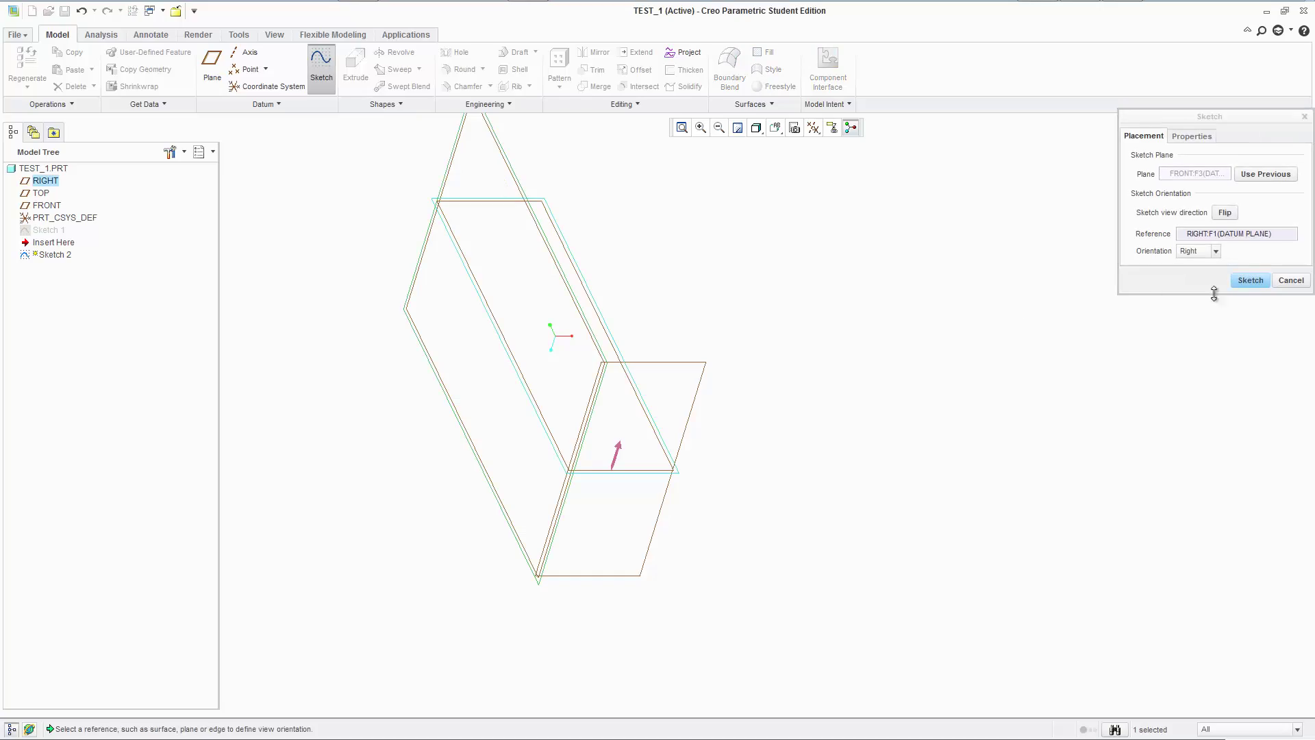
left_click(1247, 280)
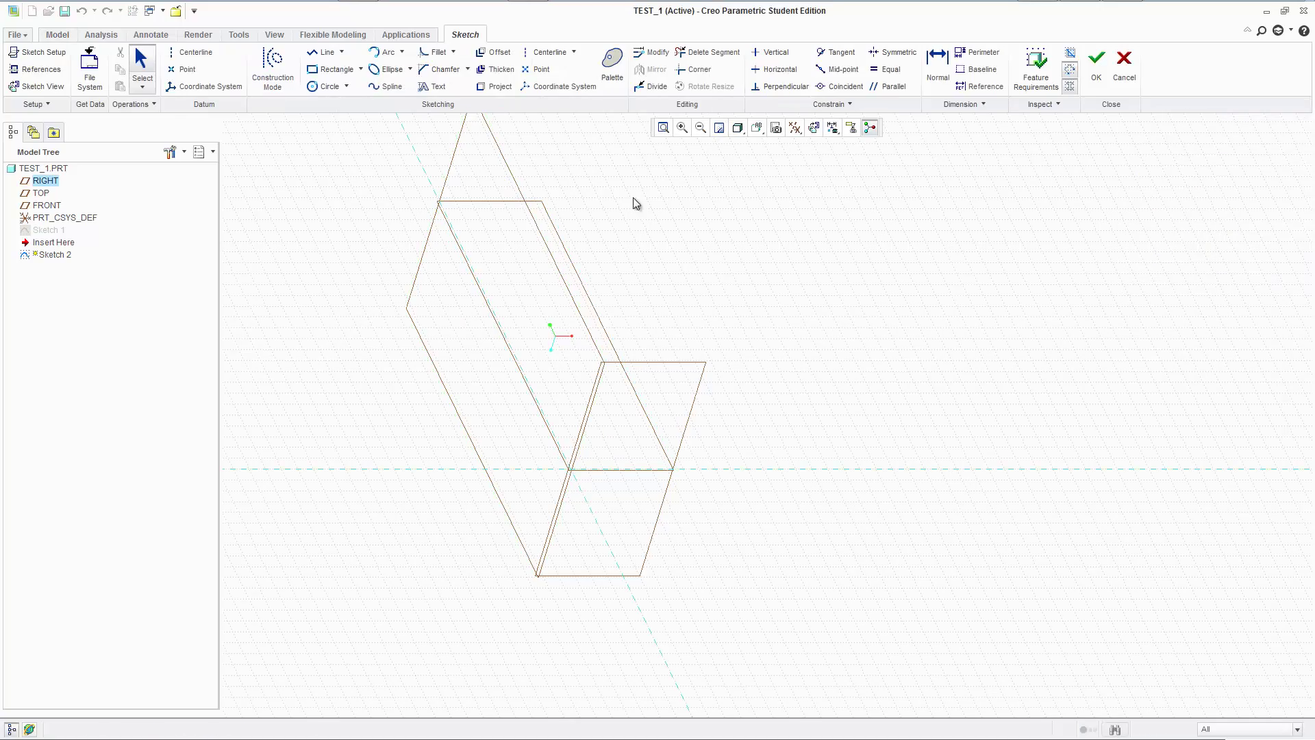
left_click(814, 130)
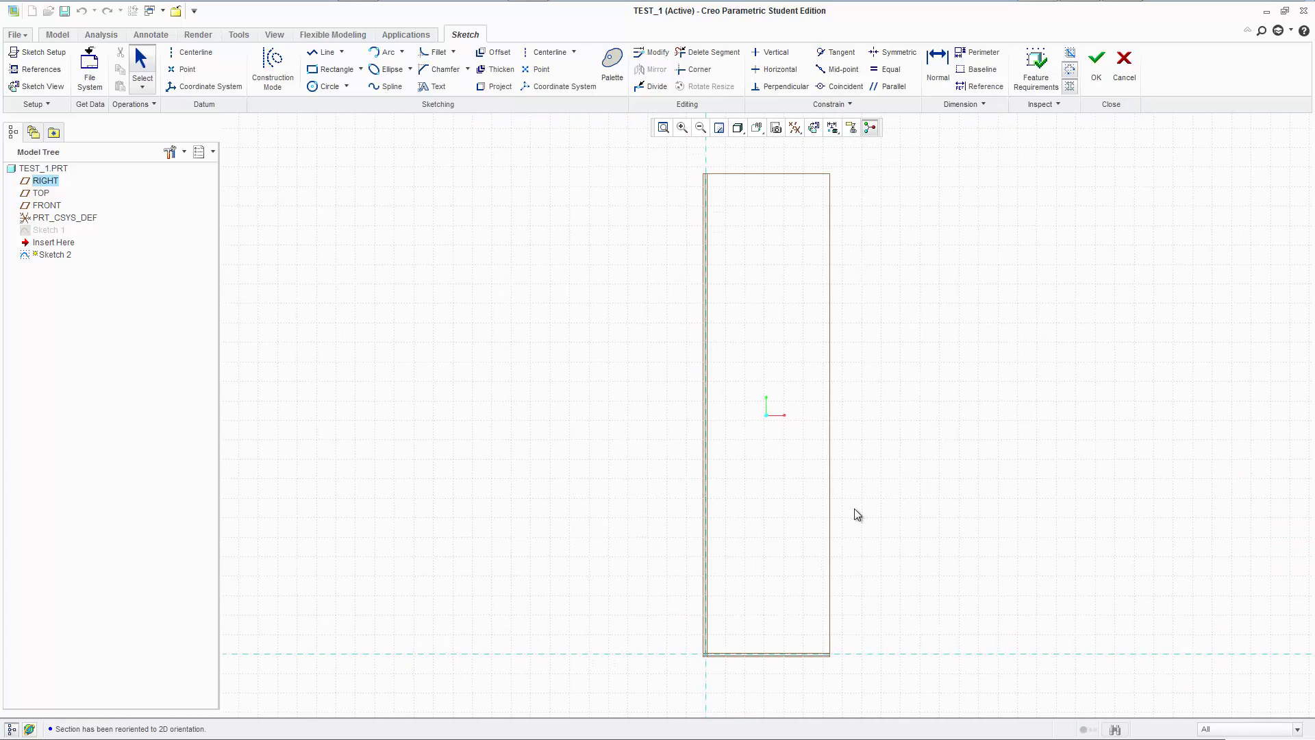
middle_click_drag(875, 505, 659, 427)
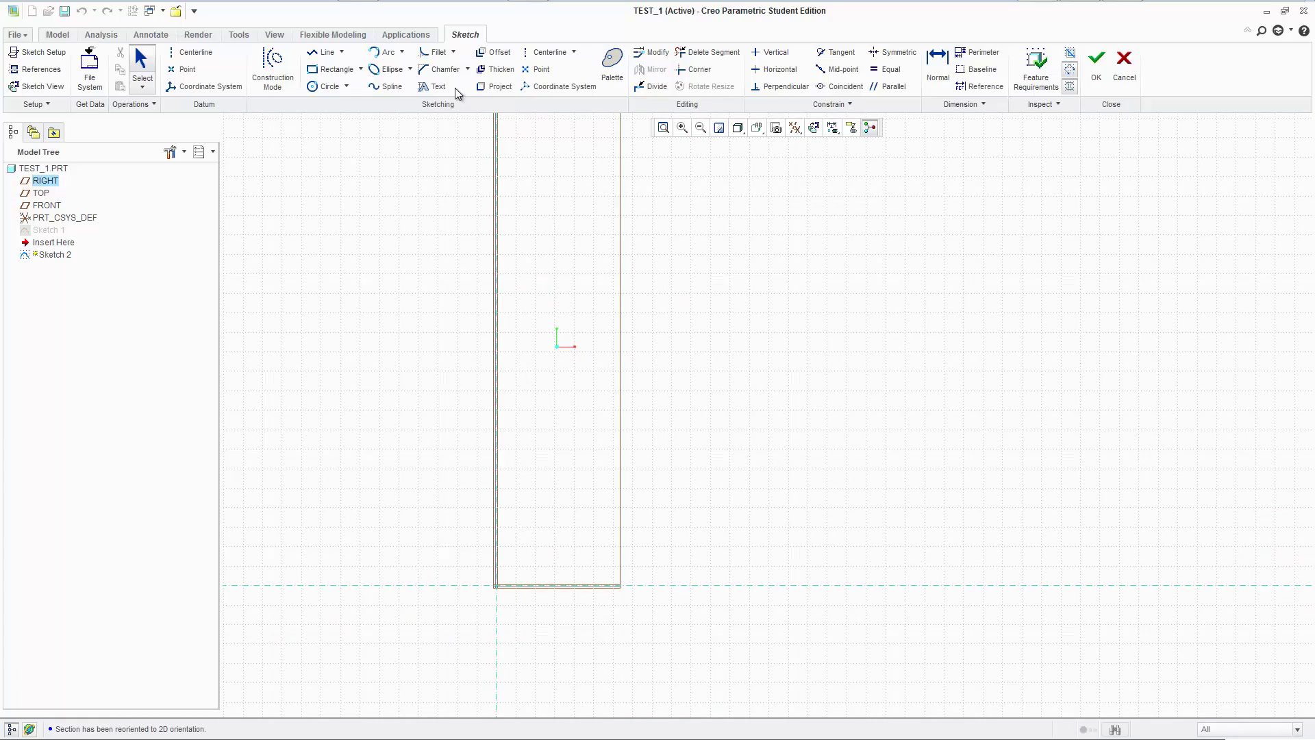
Draw a four-point wavy spline from the lower-left corner up to the upper right.
left_click(386, 86)
left_click(496, 585)
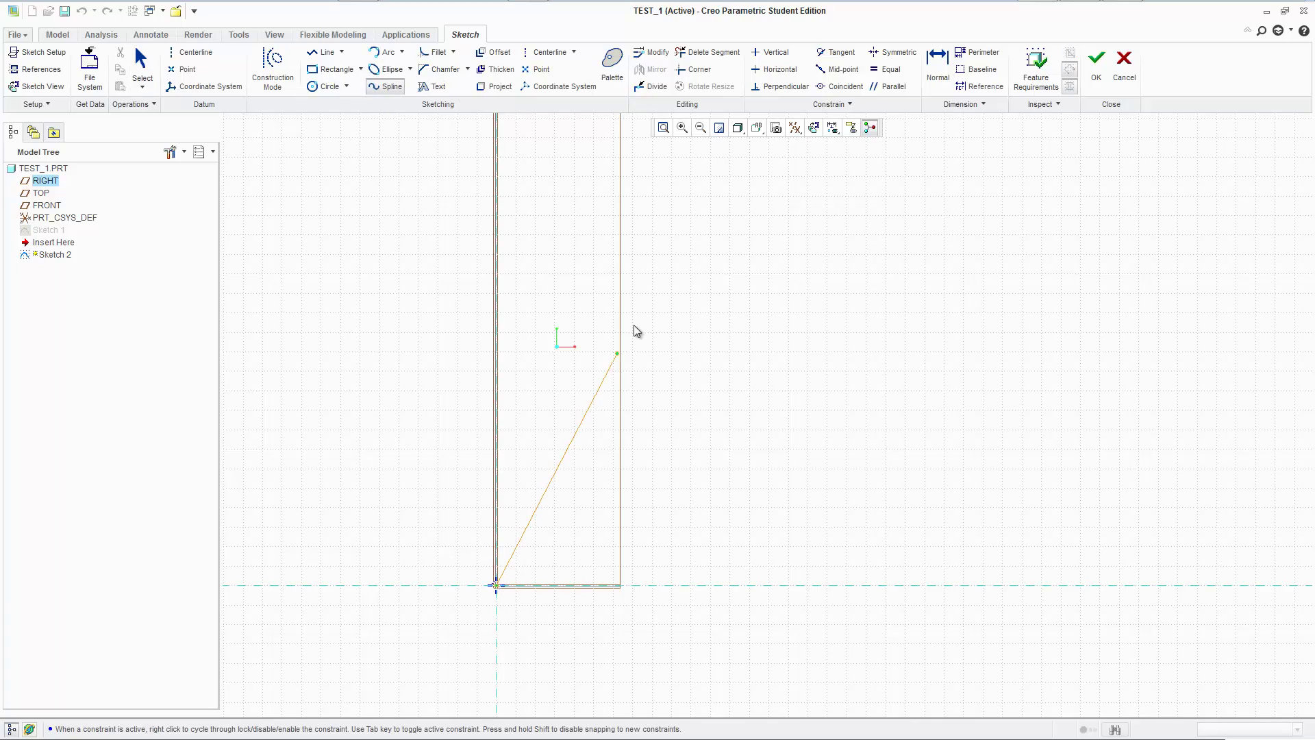
left_click(652, 296)
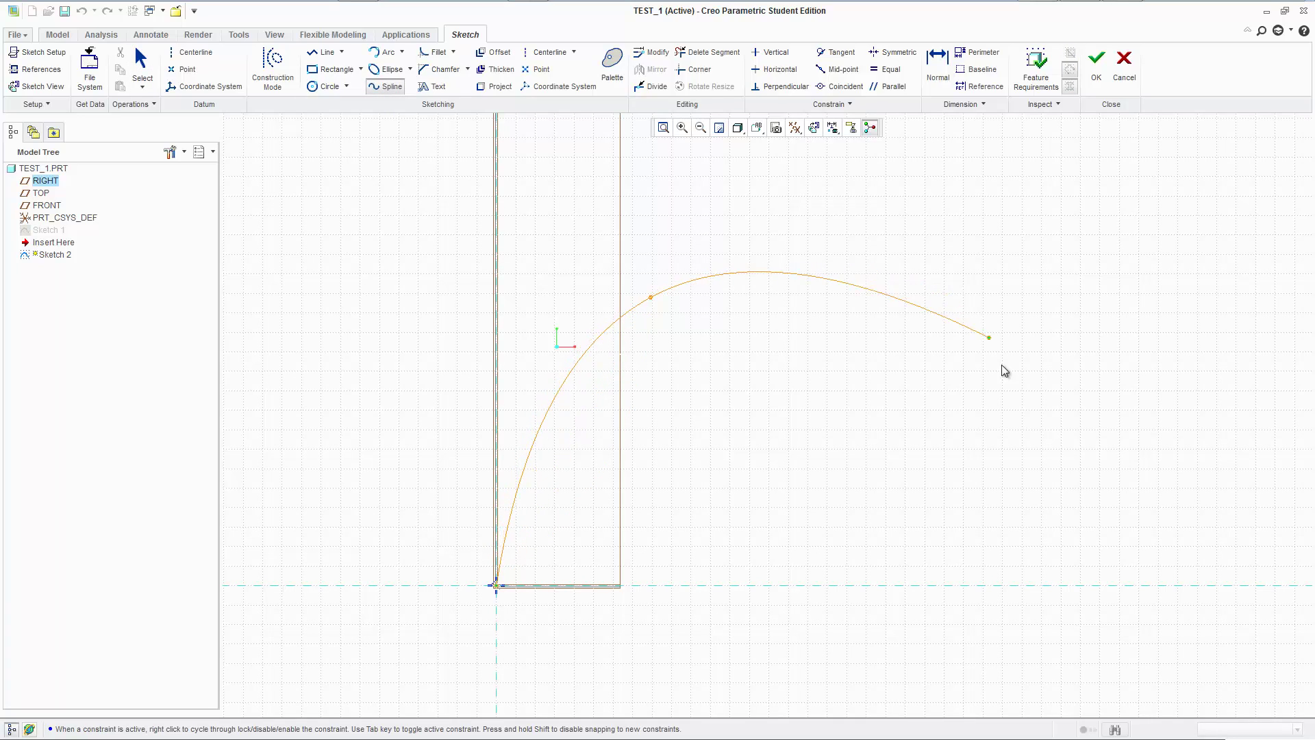
left_click(1009, 418)
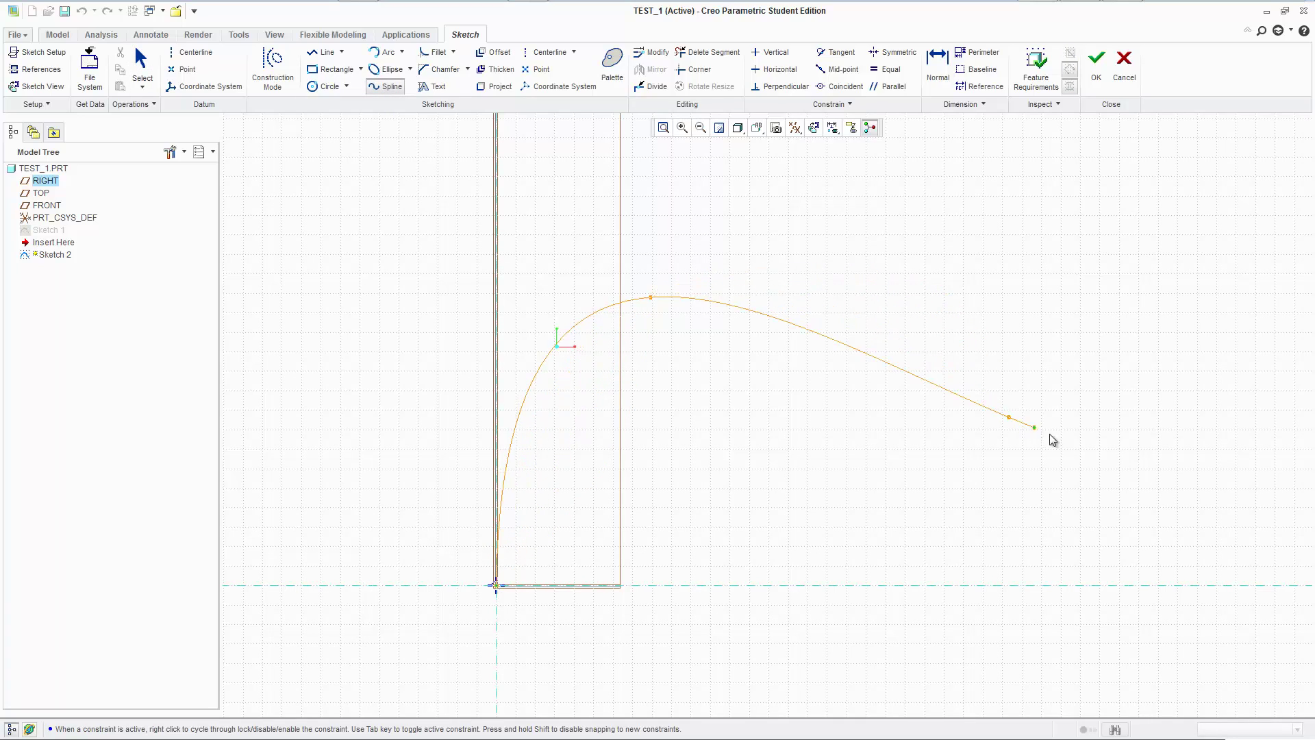
left_click(1191, 254)
key("ctrl+z")
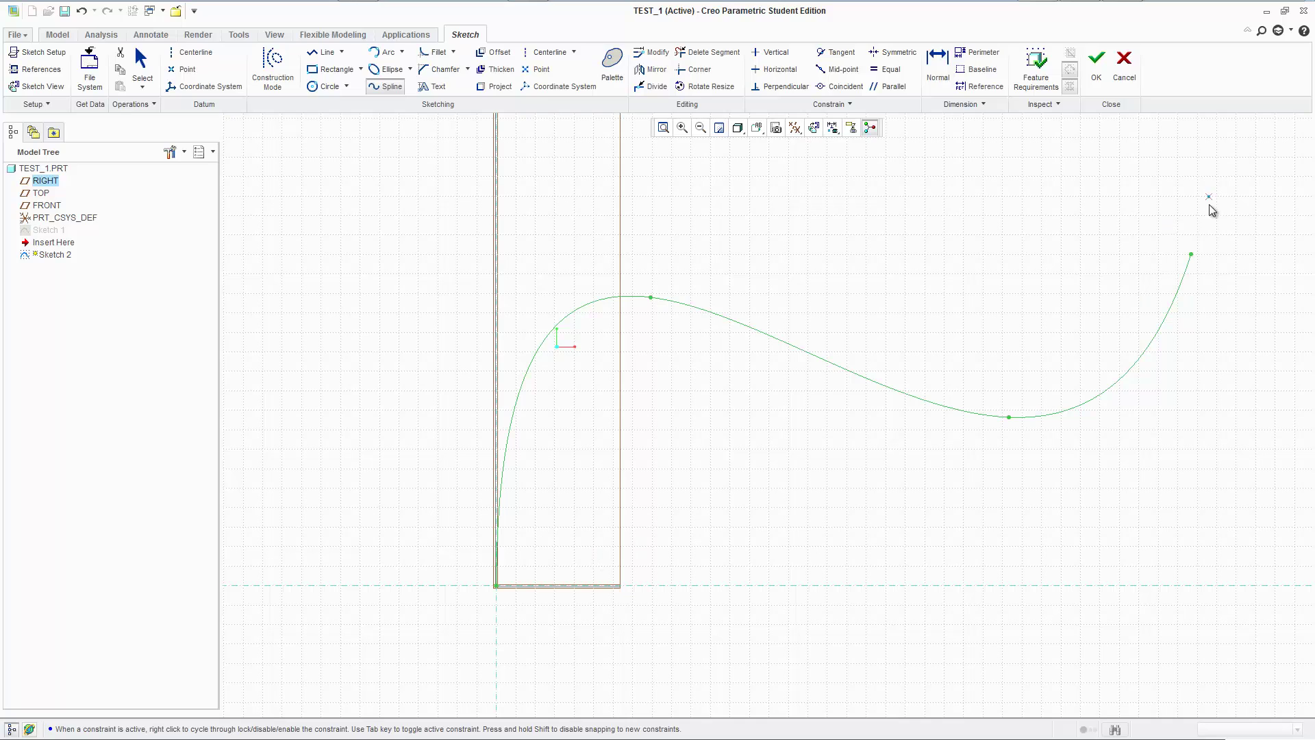
left_click(1181, 341)
left_click(470, 573)
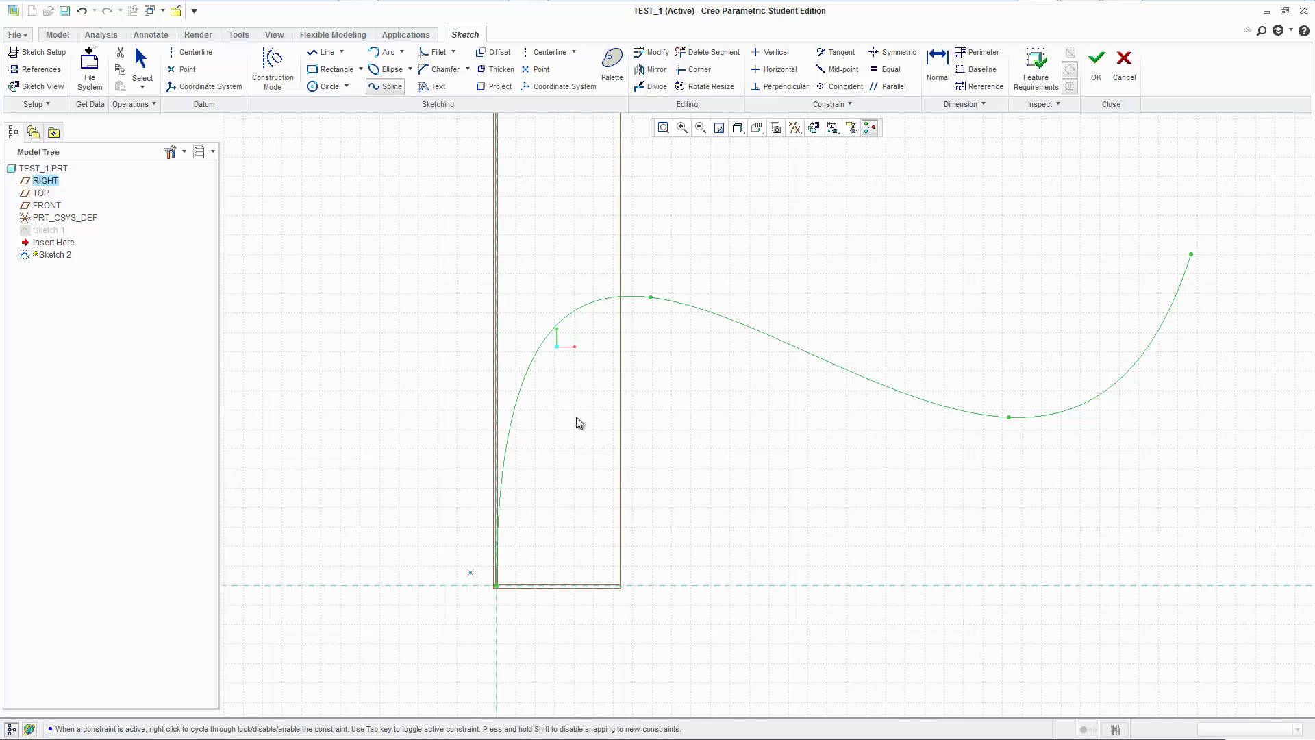
Accept Sketch 2, start a sweep along its spline, and open the cross-section sketch.
left_click(1097, 65)
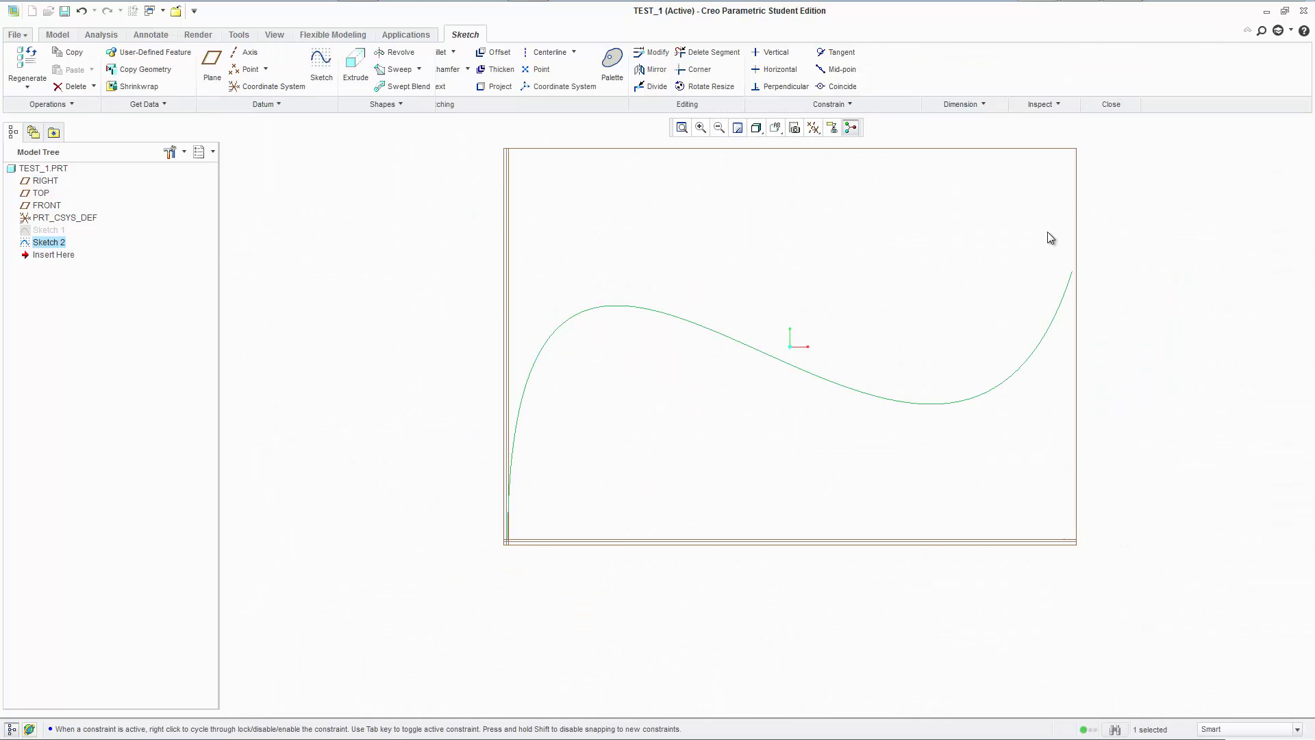
left_click(398, 69)
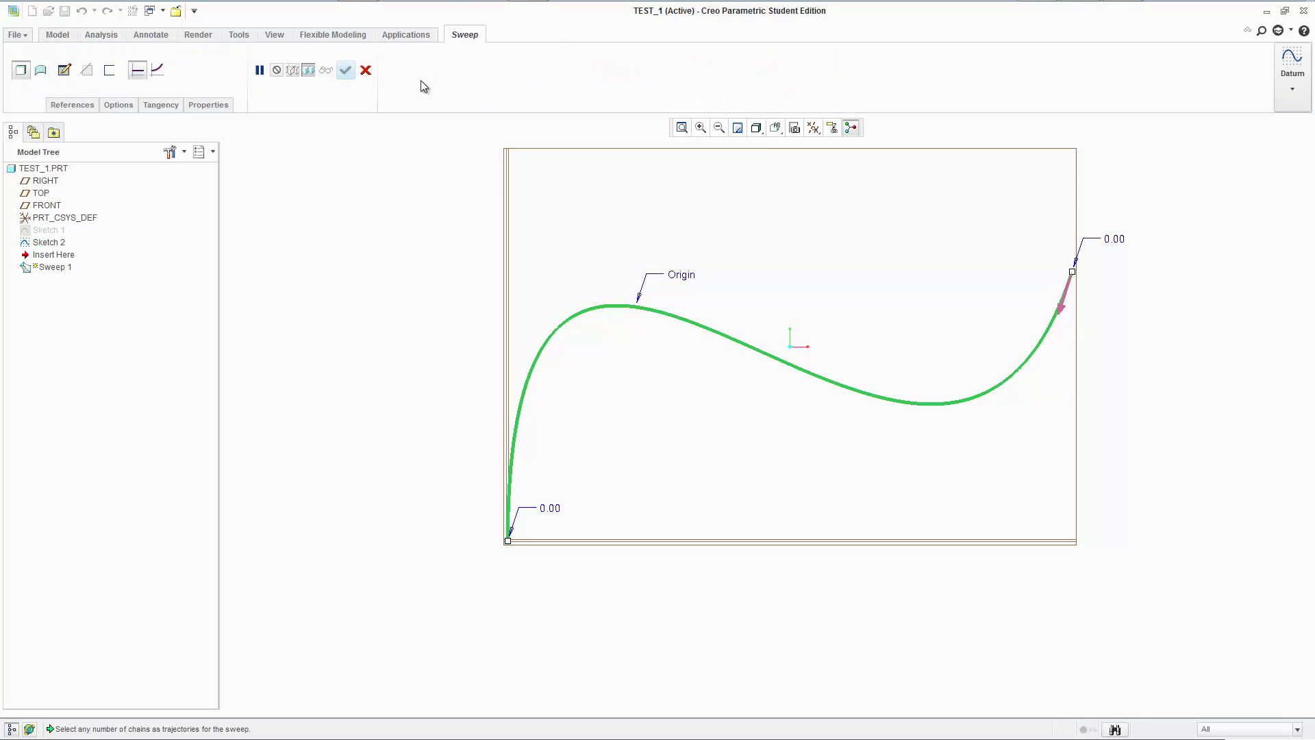
left_click(365, 70)
left_click(825, 255)
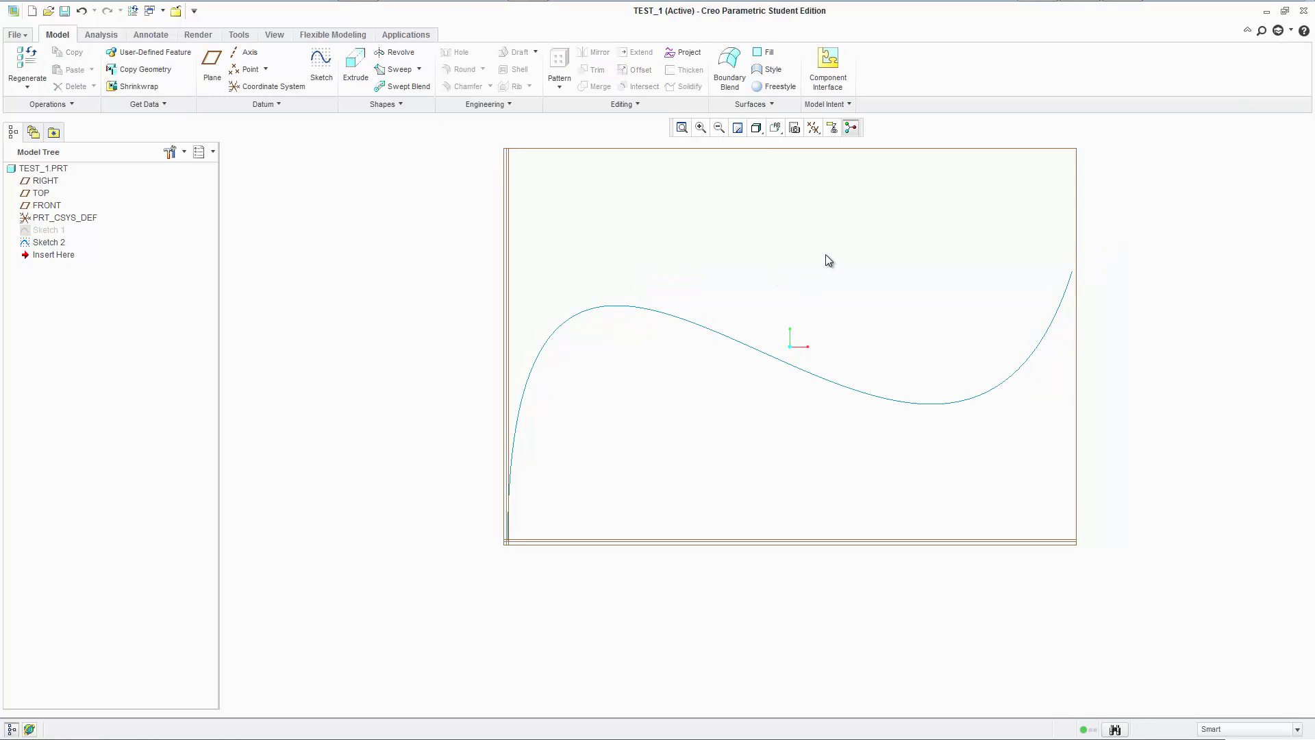
left_click(833, 377)
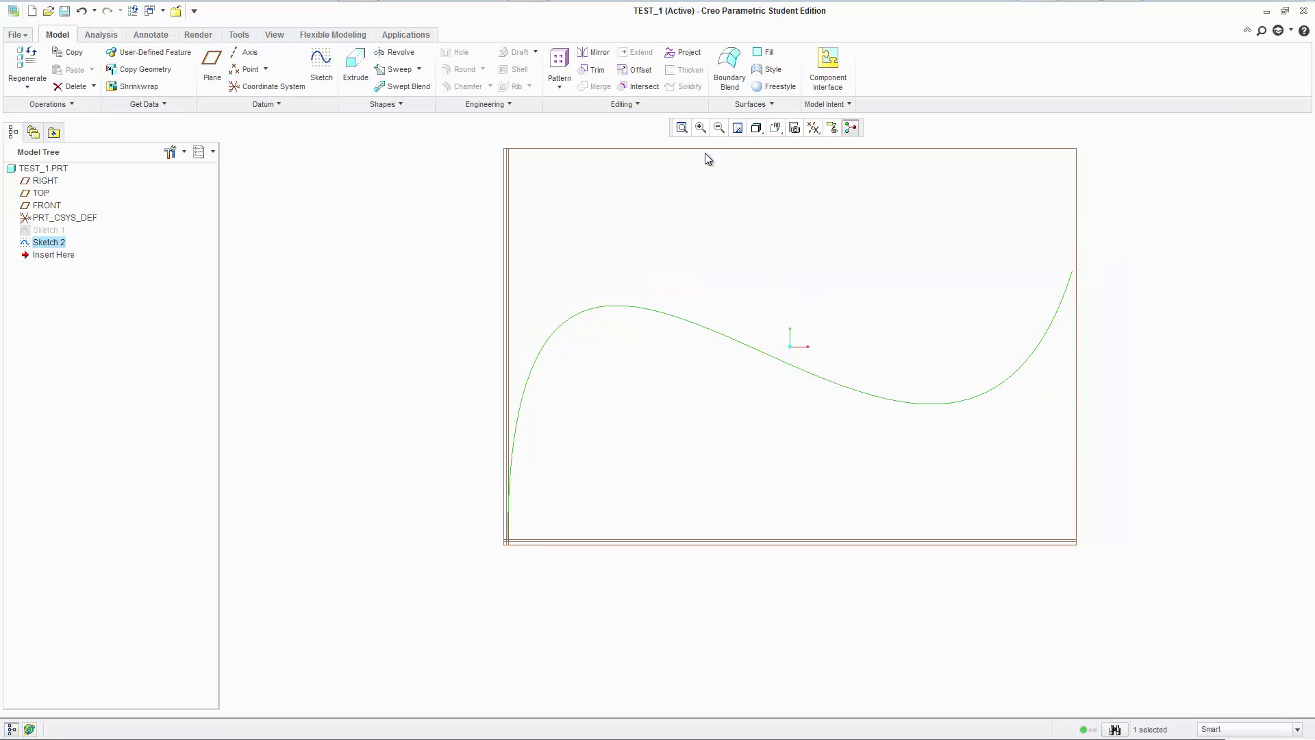
left_click(400, 70)
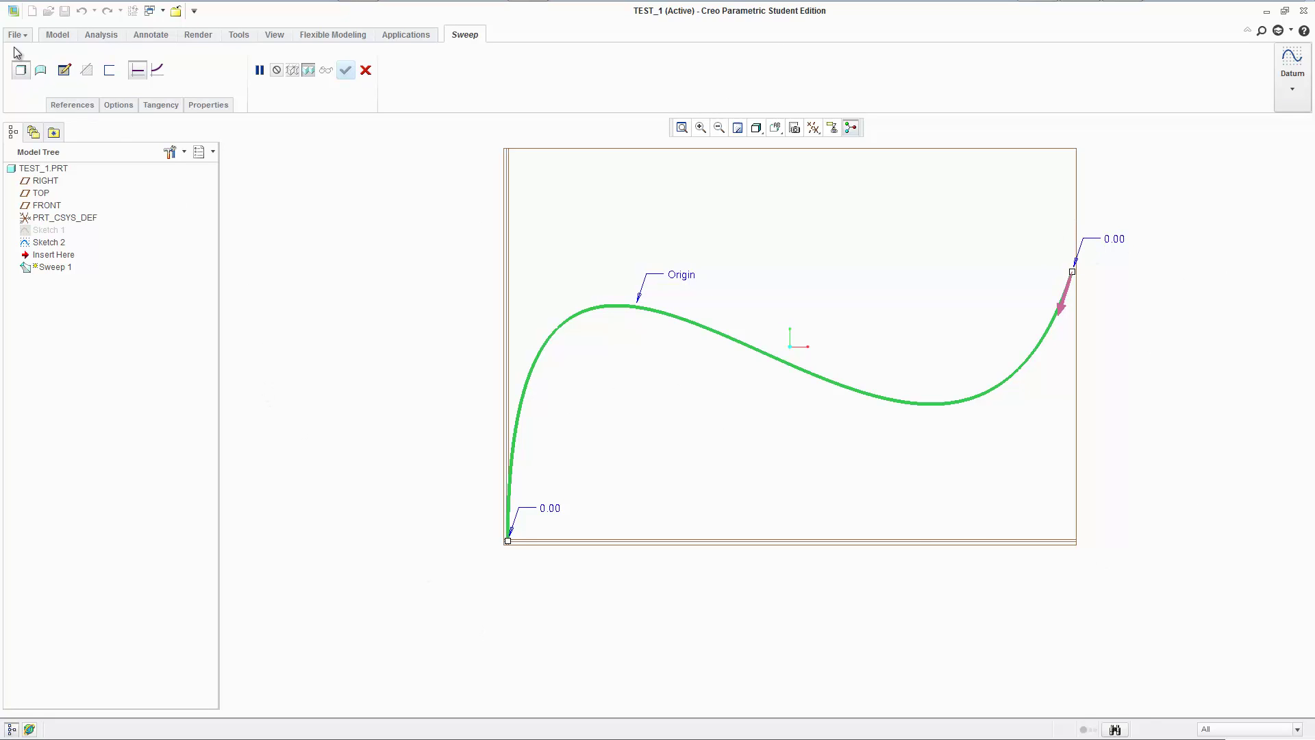
left_click(67, 71)
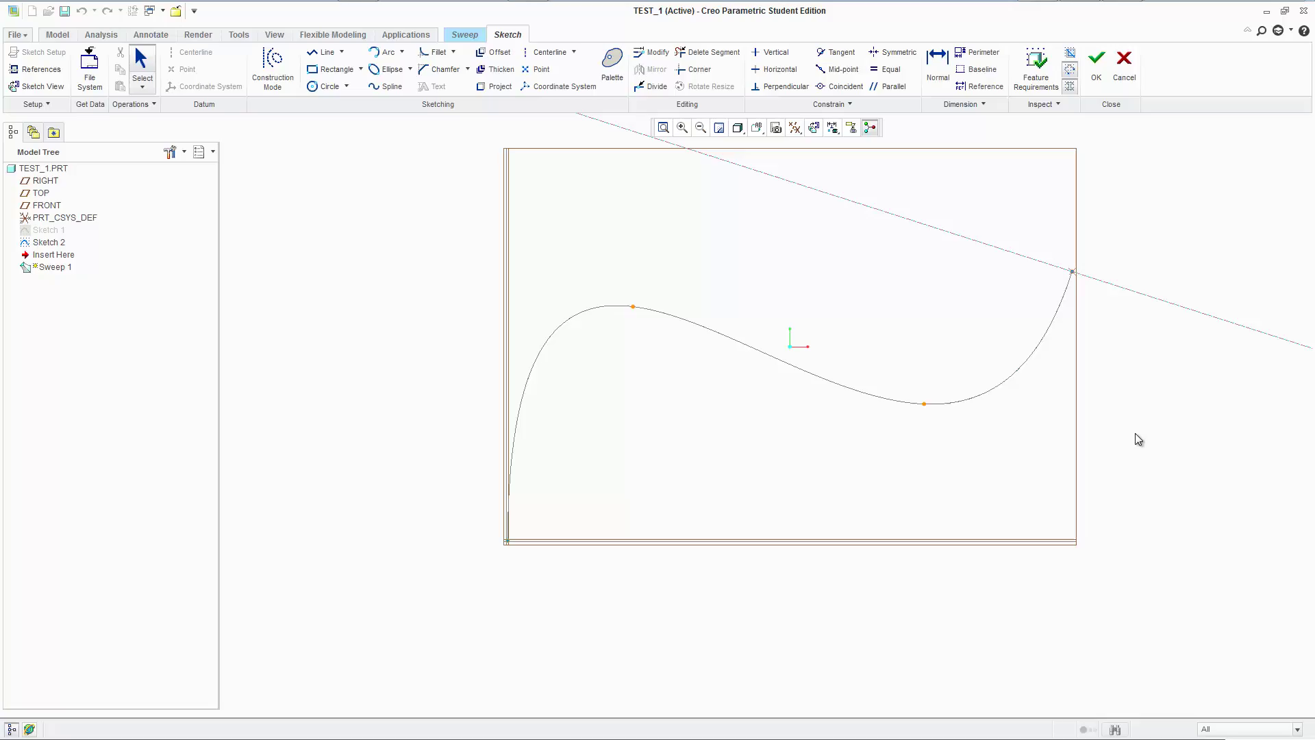
Face the section sketch to the screen and draw a circle at the axis intersection.
mouse_move(1148, 323)
middle_mouse_down()
mouse_move(1099, 393)
mouse_move(1060, 300)
mouse_move(1116, 314)
mouse_move(1136, 358)
mouse_move(1205, 323)
mouse_move(1130, 285)
mouse_move(1042, 273)
middle_mouse_up()
left_click(814, 128)
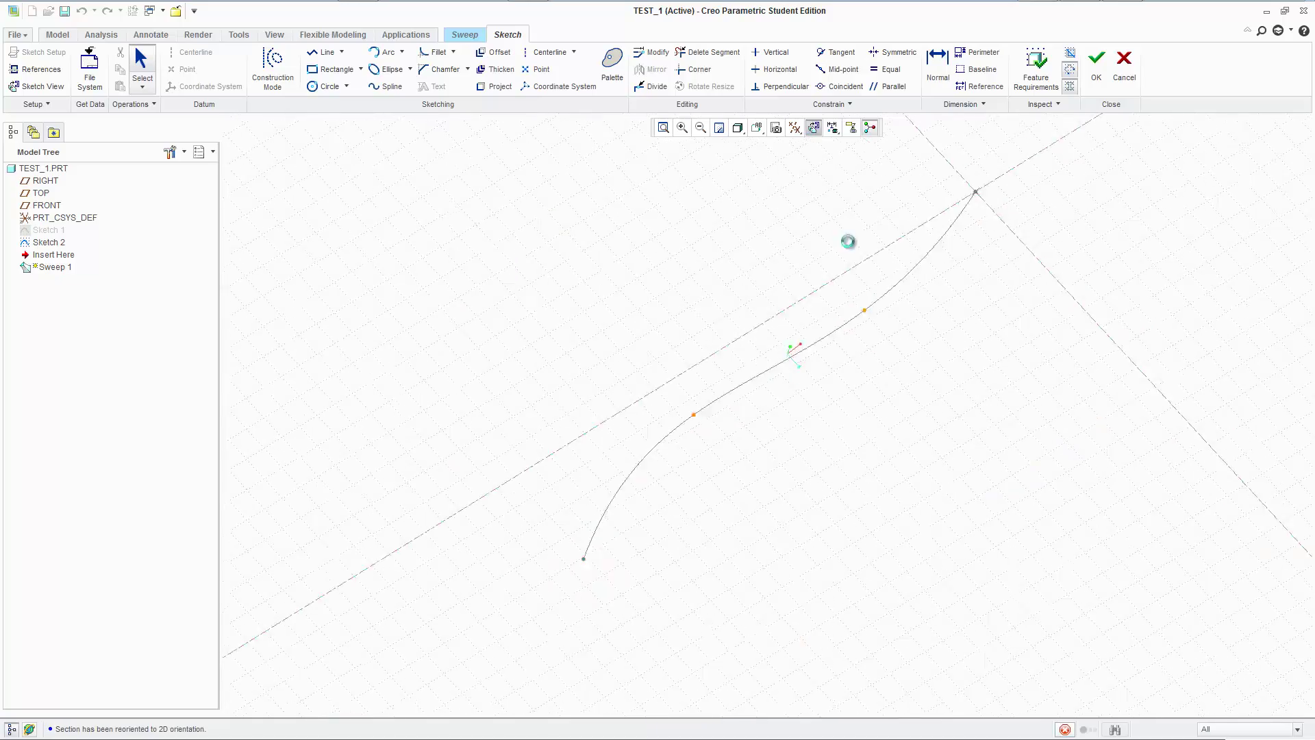
scroll(1031, 436, "down", 4)
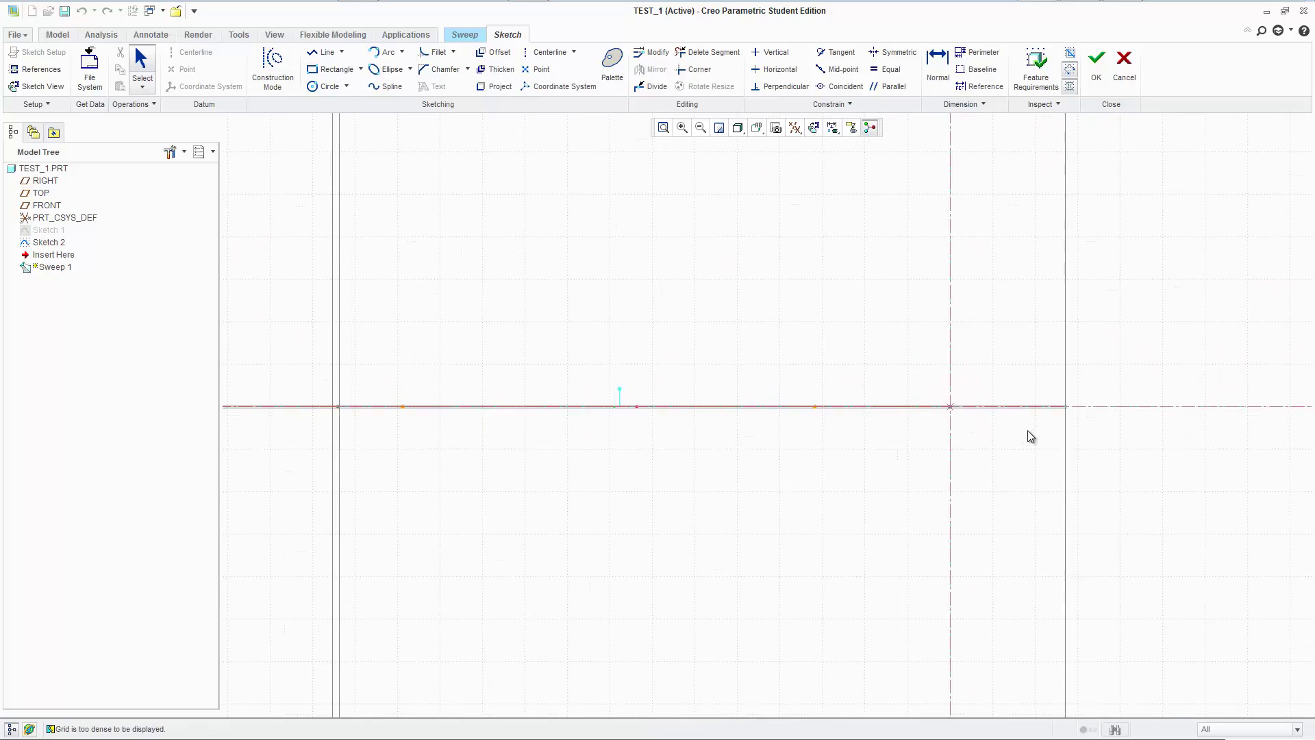
left_click(326, 88)
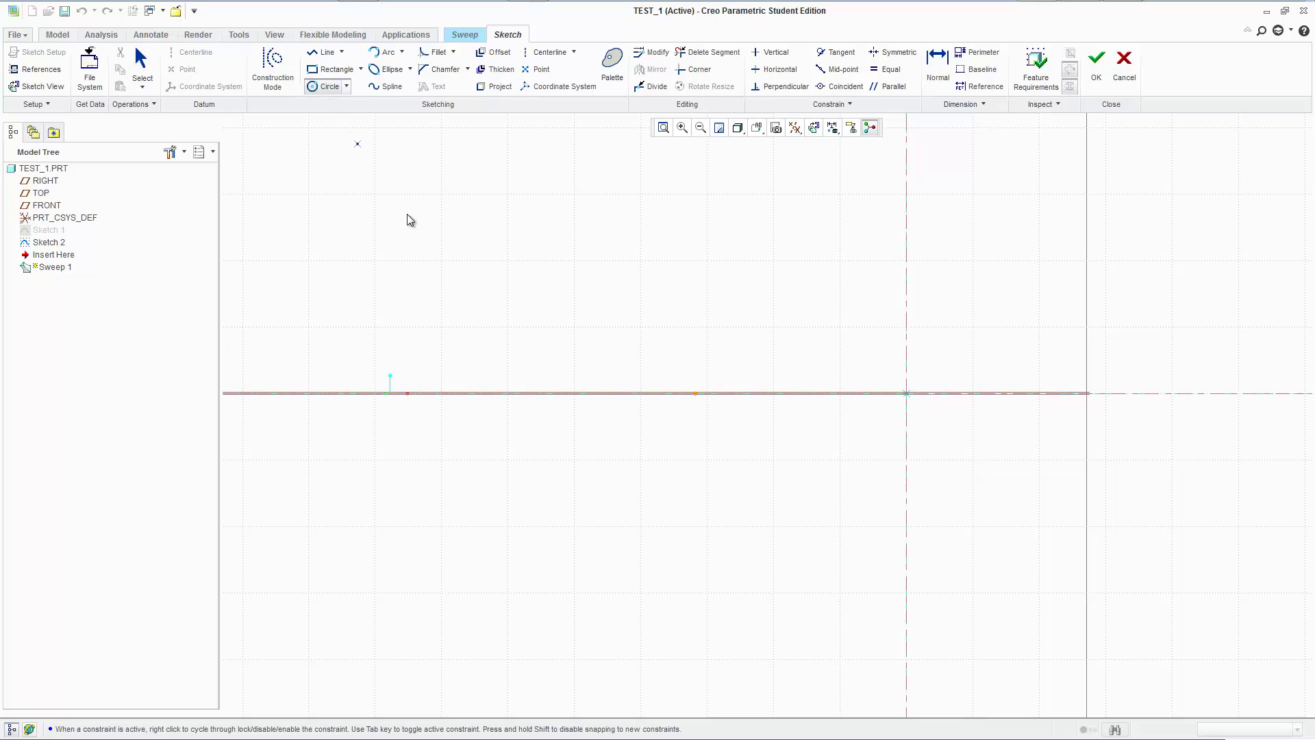
left_click(932, 376)
left_click(956, 318)
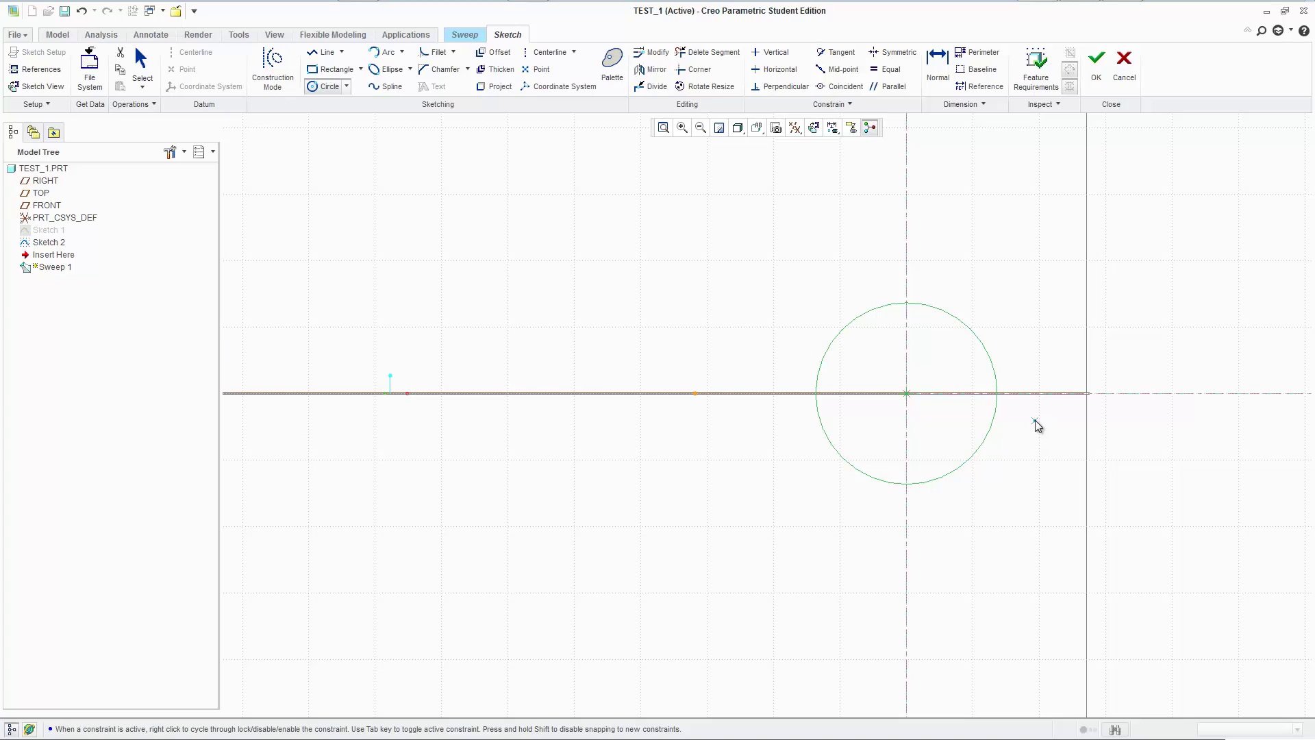
Add an ellipse on the horizontal axis and a rectangle overlapping the circle's left side.
left_click(387, 69)
left_click(908, 394)
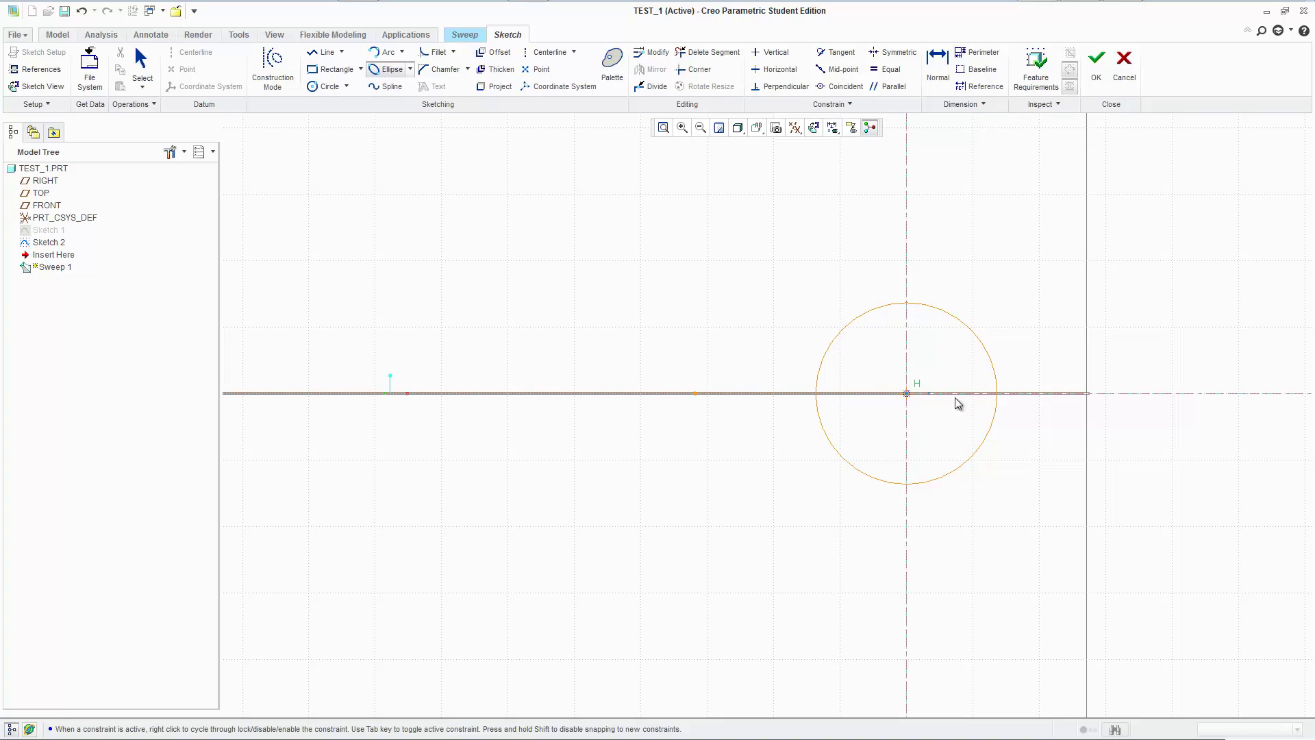
left_click(1054, 401)
left_click(1064, 445)
middle_click(1066, 507)
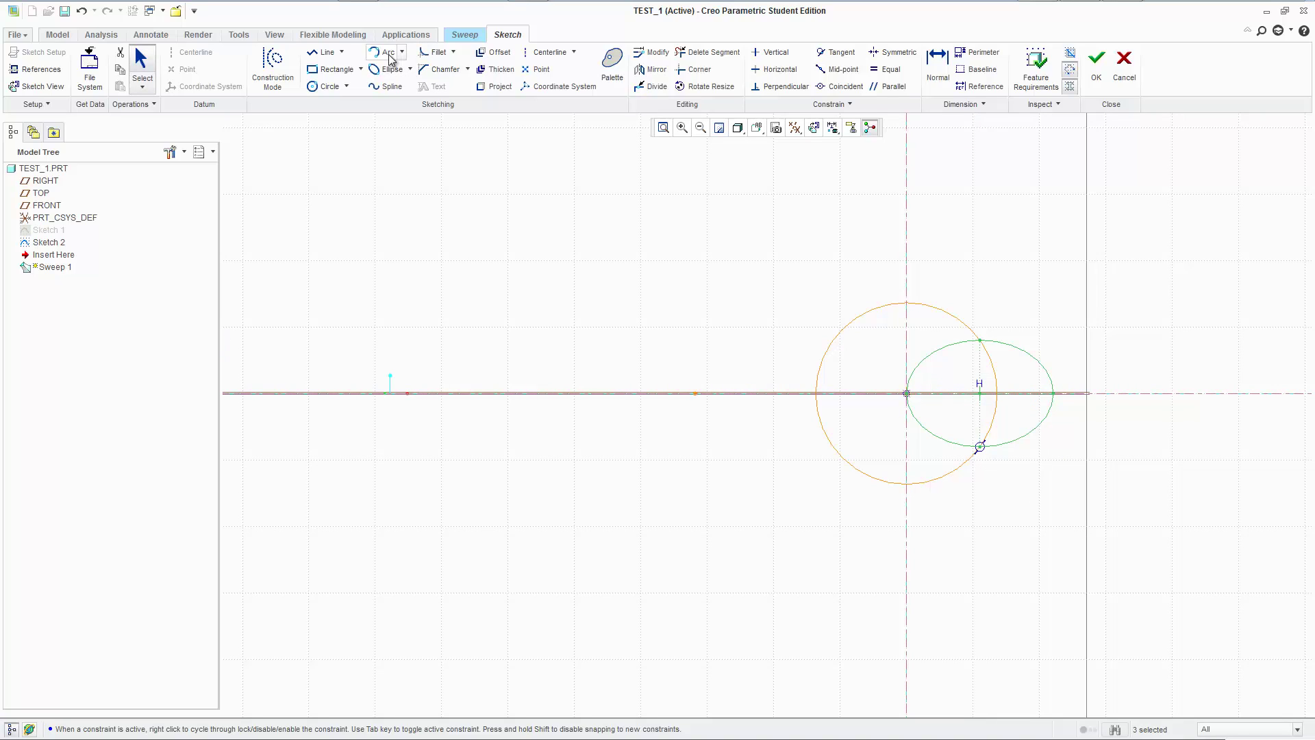
left_click(346, 72)
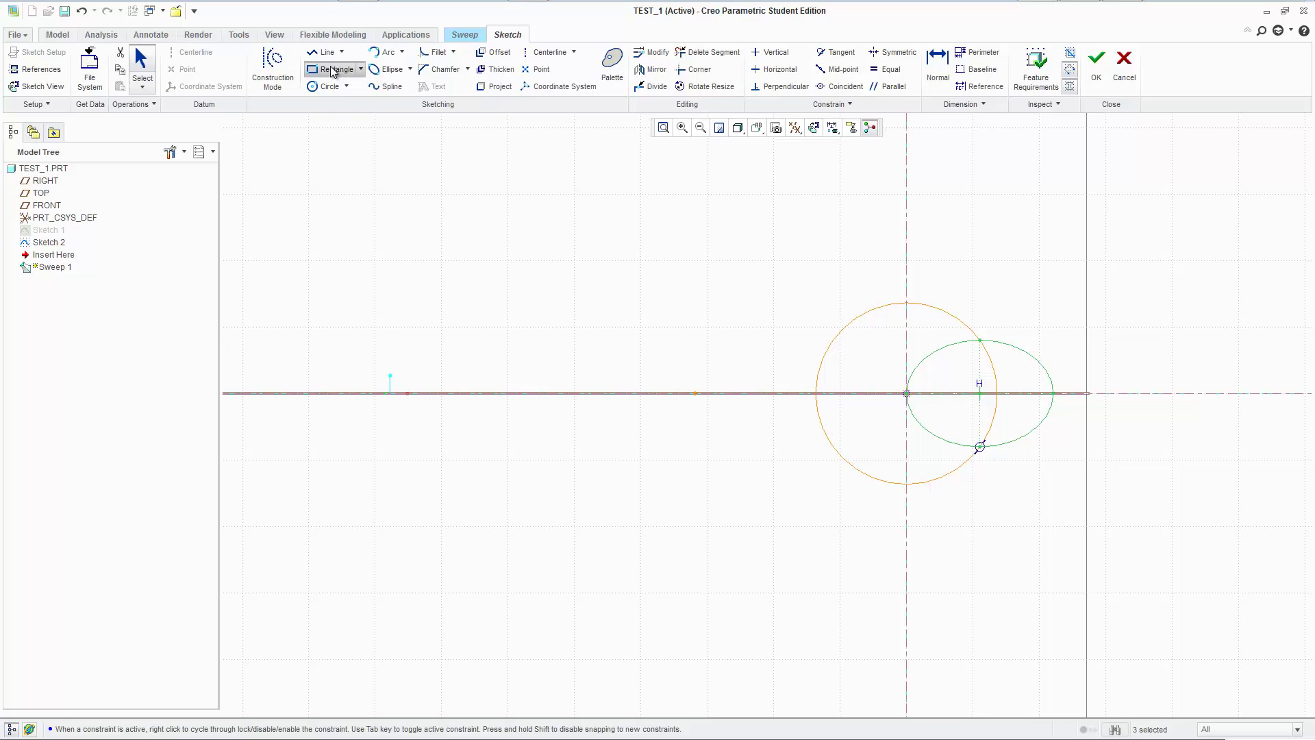
left_click(755, 352)
left_click(871, 437)
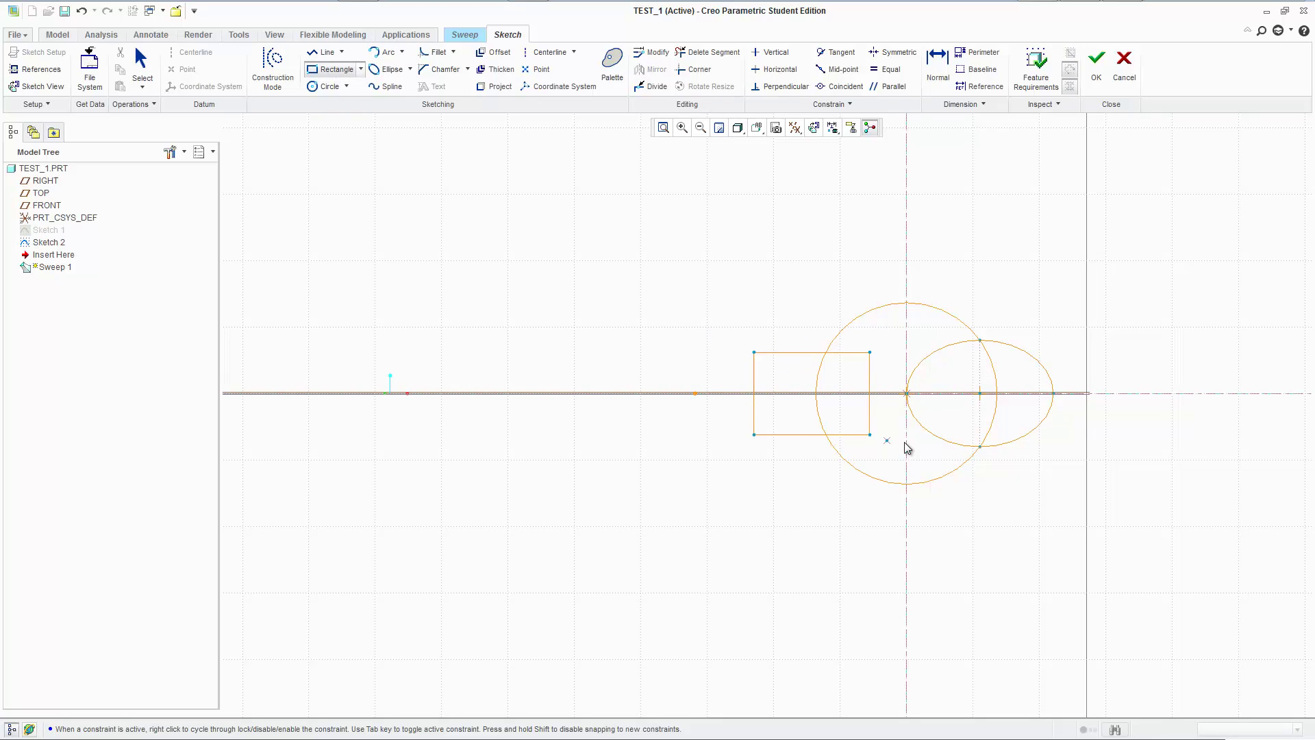
middle_click(845, 270)
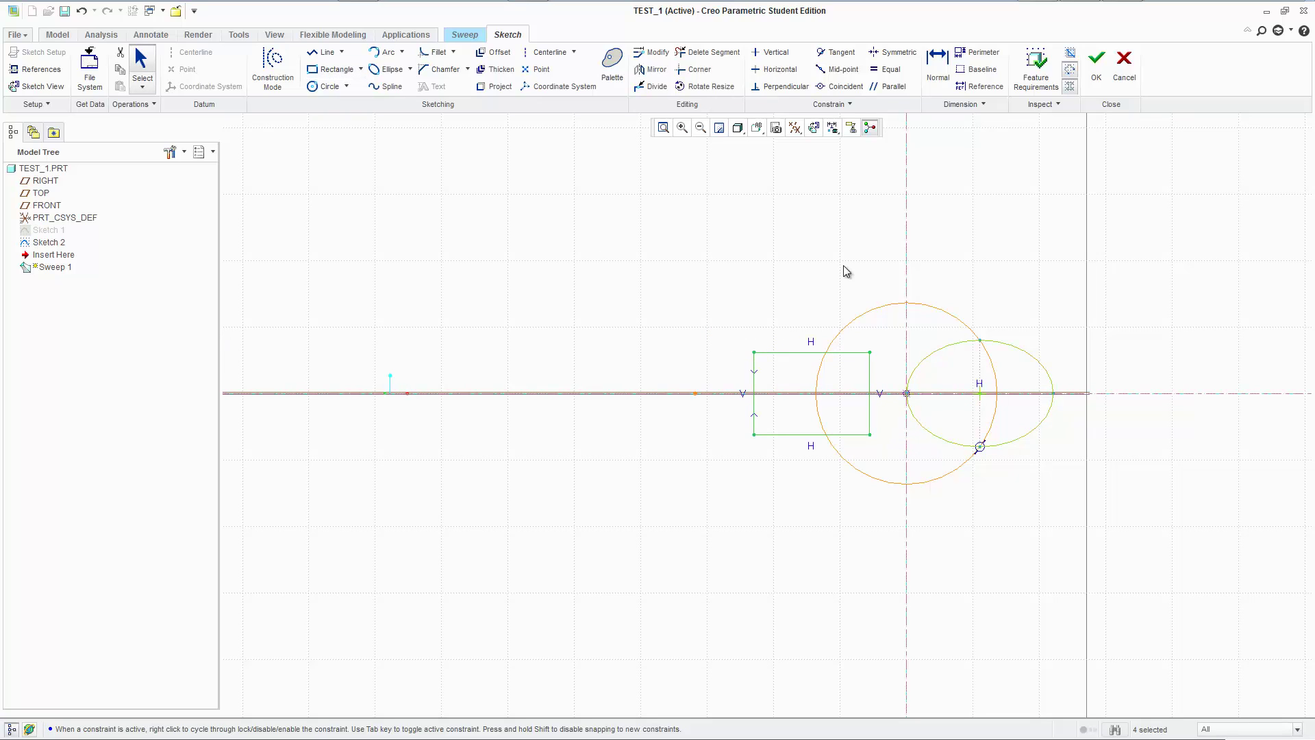
Trim the overlapping ellipse, circle and rectangle edges into one closed outline.
left_click(709, 52)
mouse_move(940, 351)
left_mouse_down()
mouse_move(850, 377)
mouse_move(865, 409)
mouse_move(945, 419)
mouse_move(938, 382)
mouse_move(877, 409)
mouse_move(914, 418)
left_mouse_up()
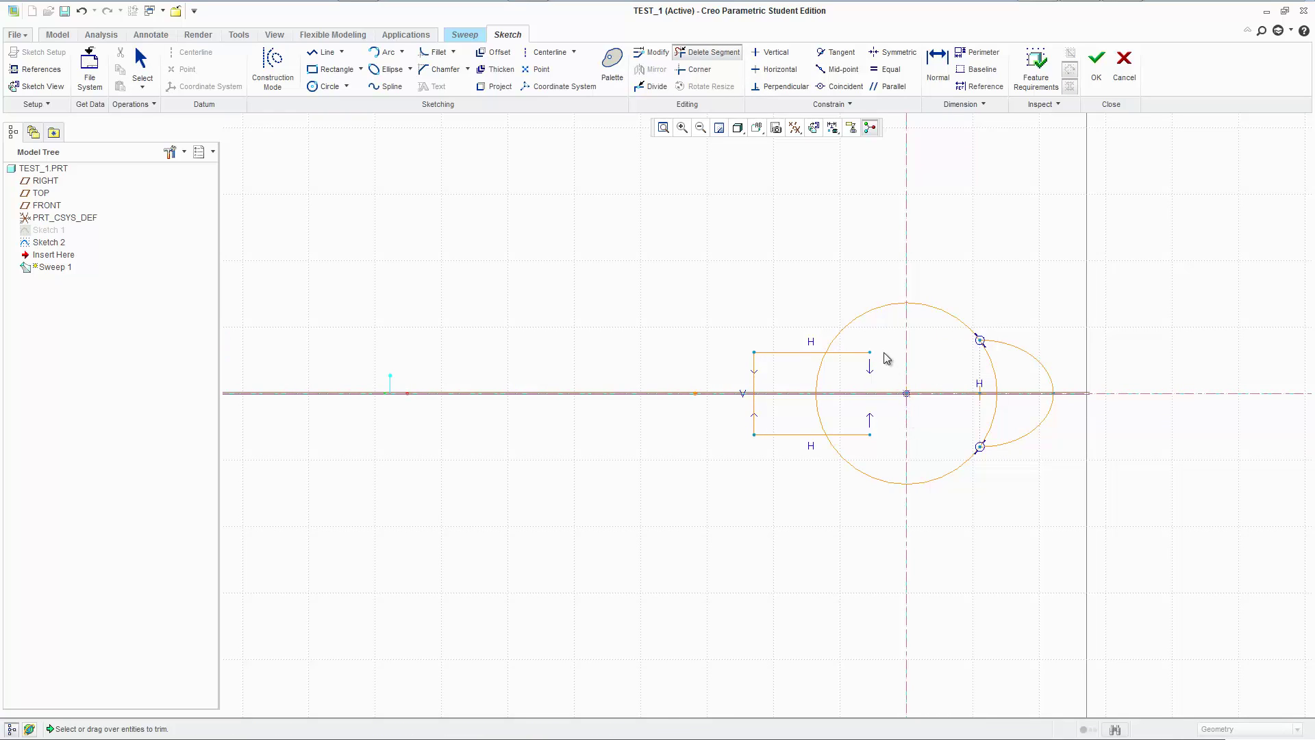
mouse_move(879, 343)
left_mouse_down()
mouse_move(850, 394)
mouse_move(867, 447)
mouse_move(854, 413)
mouse_move(828, 404)
left_mouse_up()
left_click_drag(989, 384, 989, 438)
middle_click(895, 393)
scroll(897, 394, "down", 2)
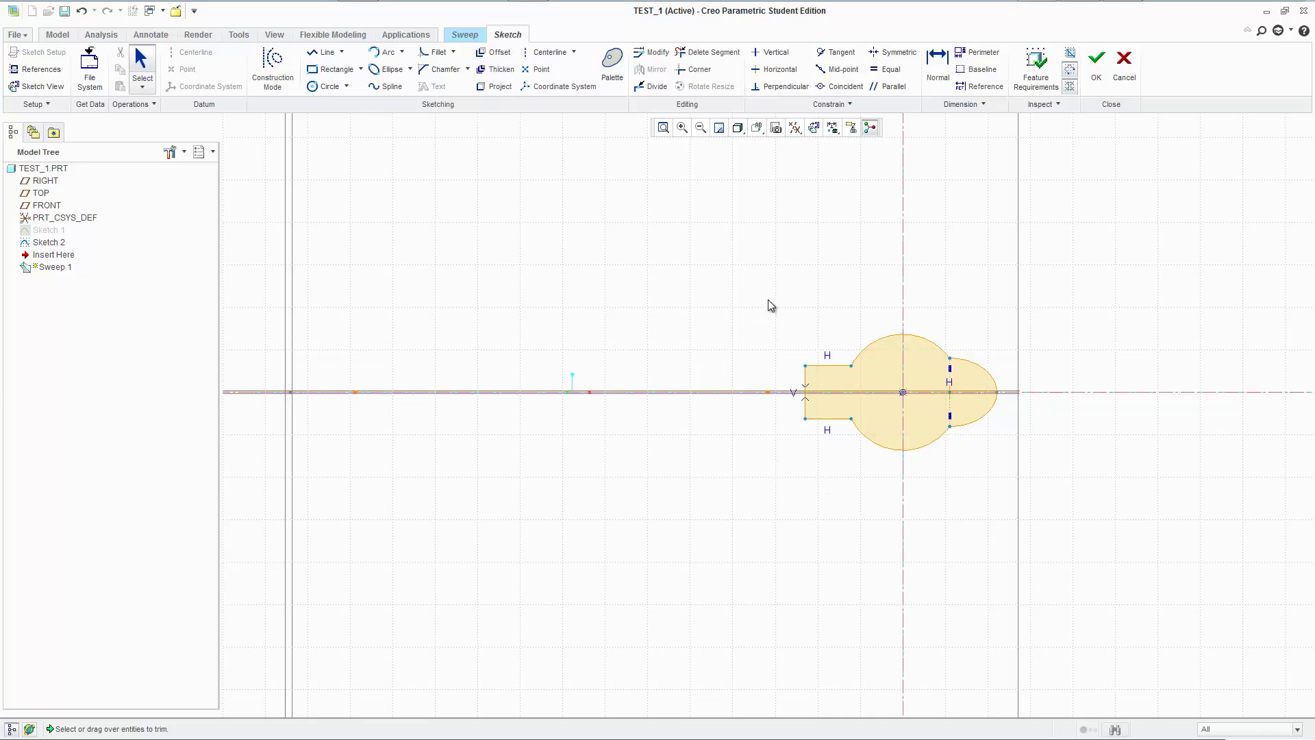
mouse_move(901, 218)
middle_mouse_down()
mouse_move(939, 315)
mouse_move(931, 297)
mouse_move(925, 343)
middle_mouse_up()
mouse_move(849, 314)
middle_mouse_down()
mouse_move(831, 294)
mouse_move(822, 320)
middle_mouse_up()
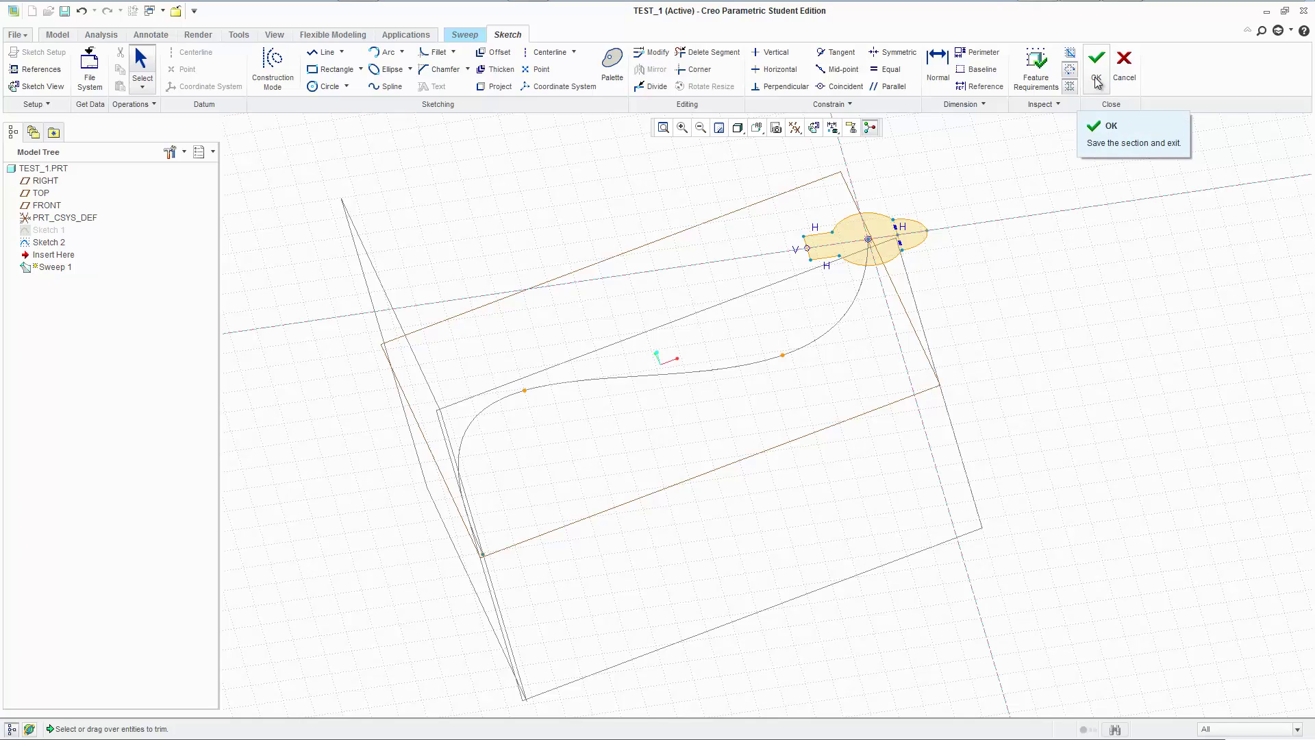
Keep the cross-section and return to the sweep with the solid tube preview.
left_click(1124, 67)
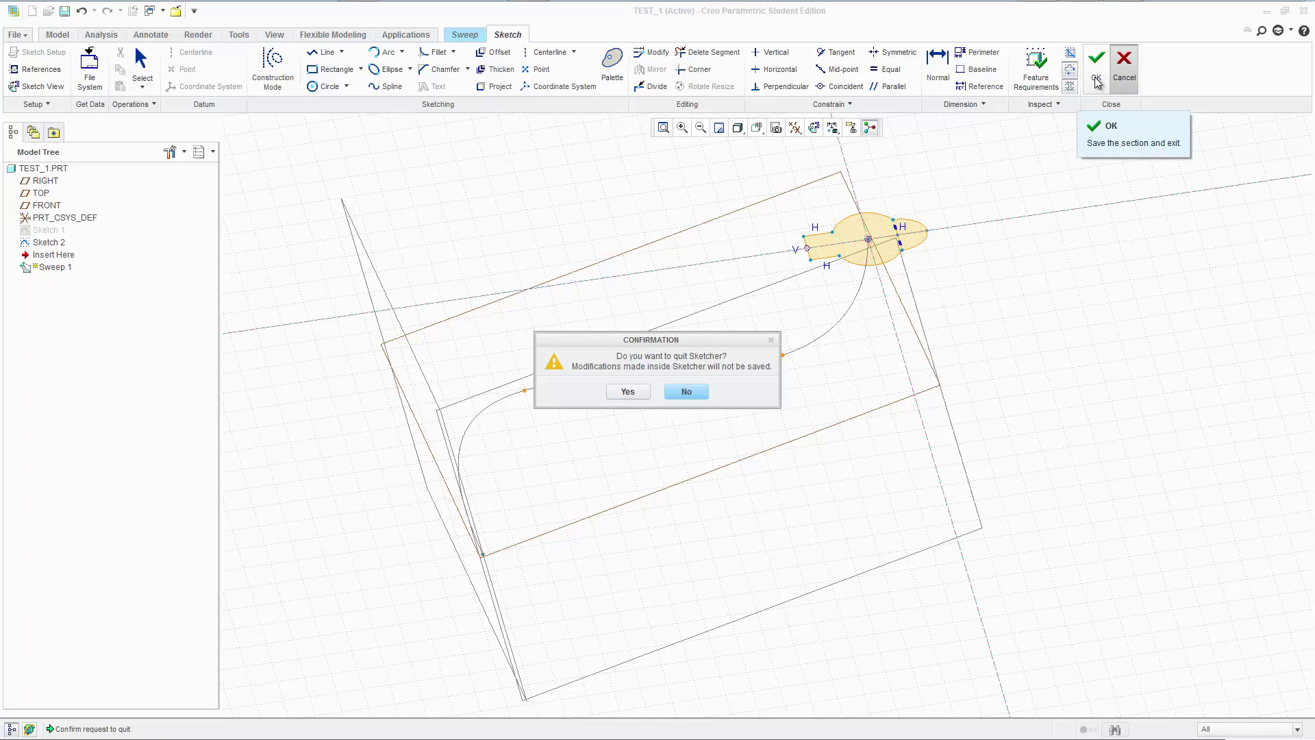
left_click(686, 392)
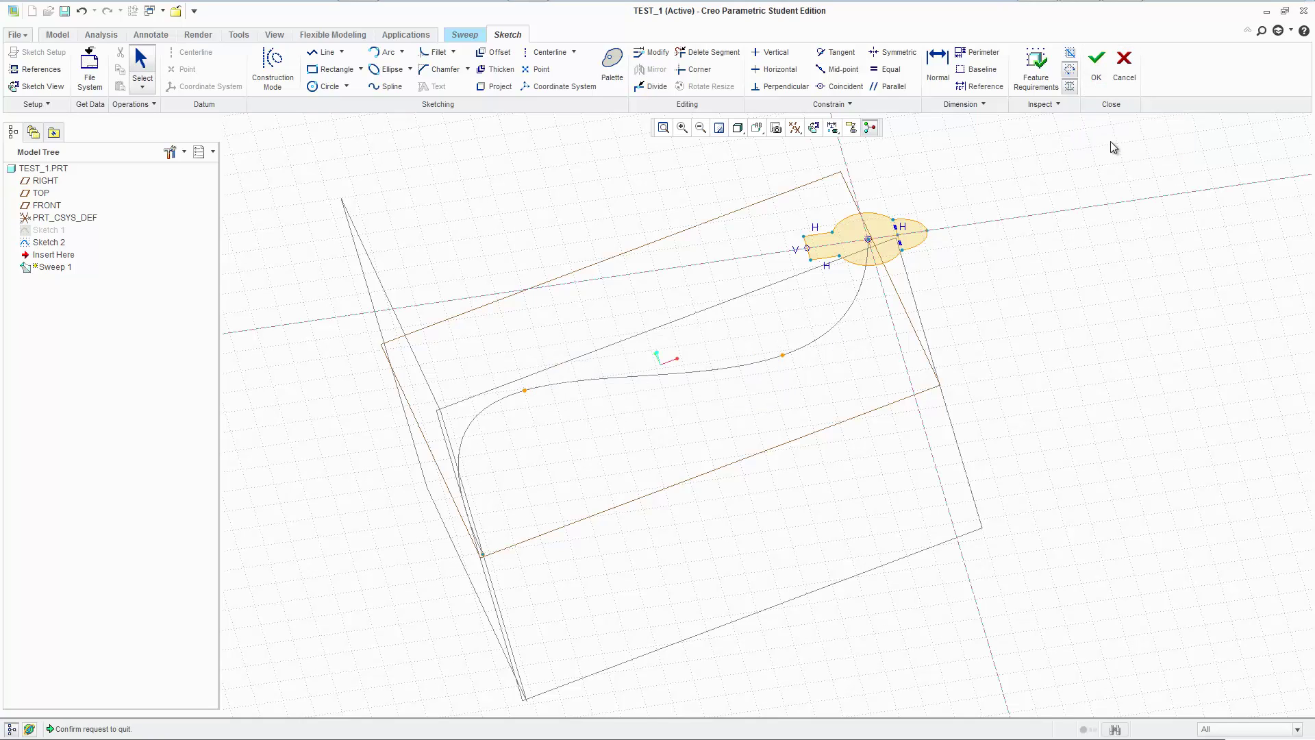
left_click(1096, 67)
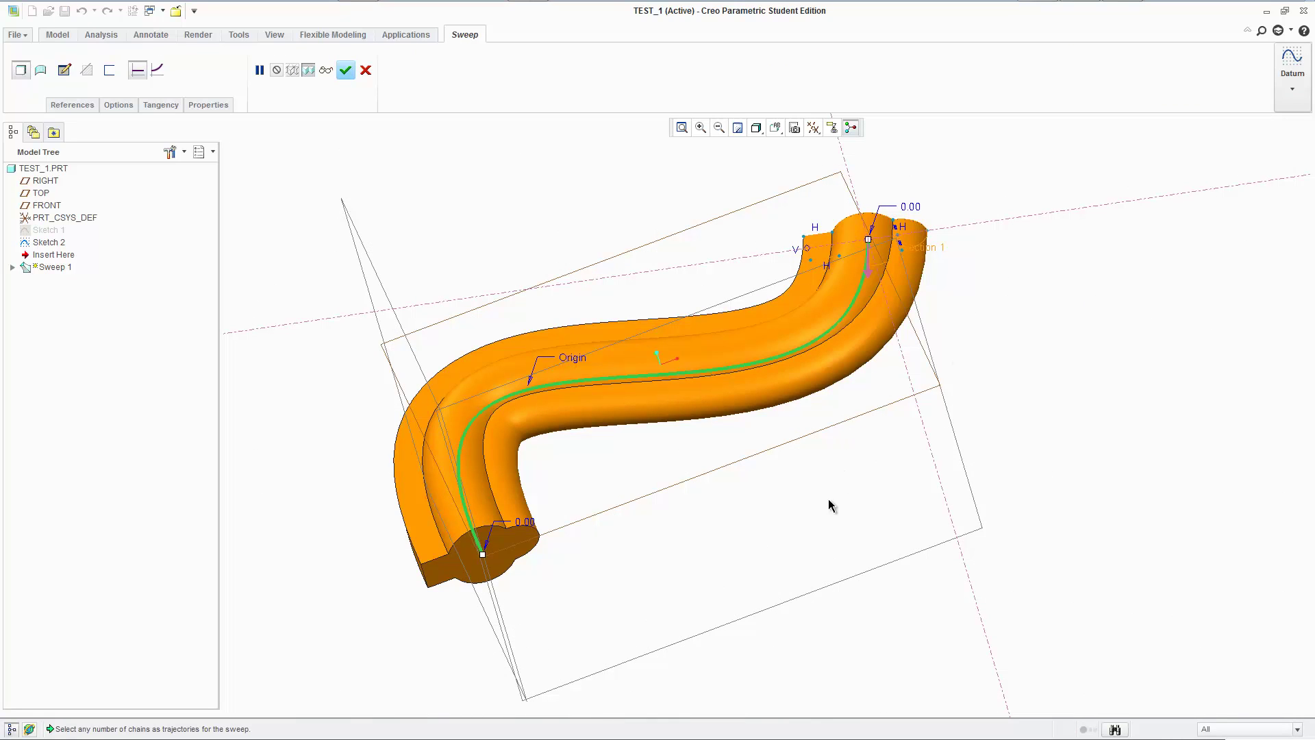
Orbit the tube preview to an upright S, then a near-horizontal view.
middle_click_drag(829, 505, 772, 482)
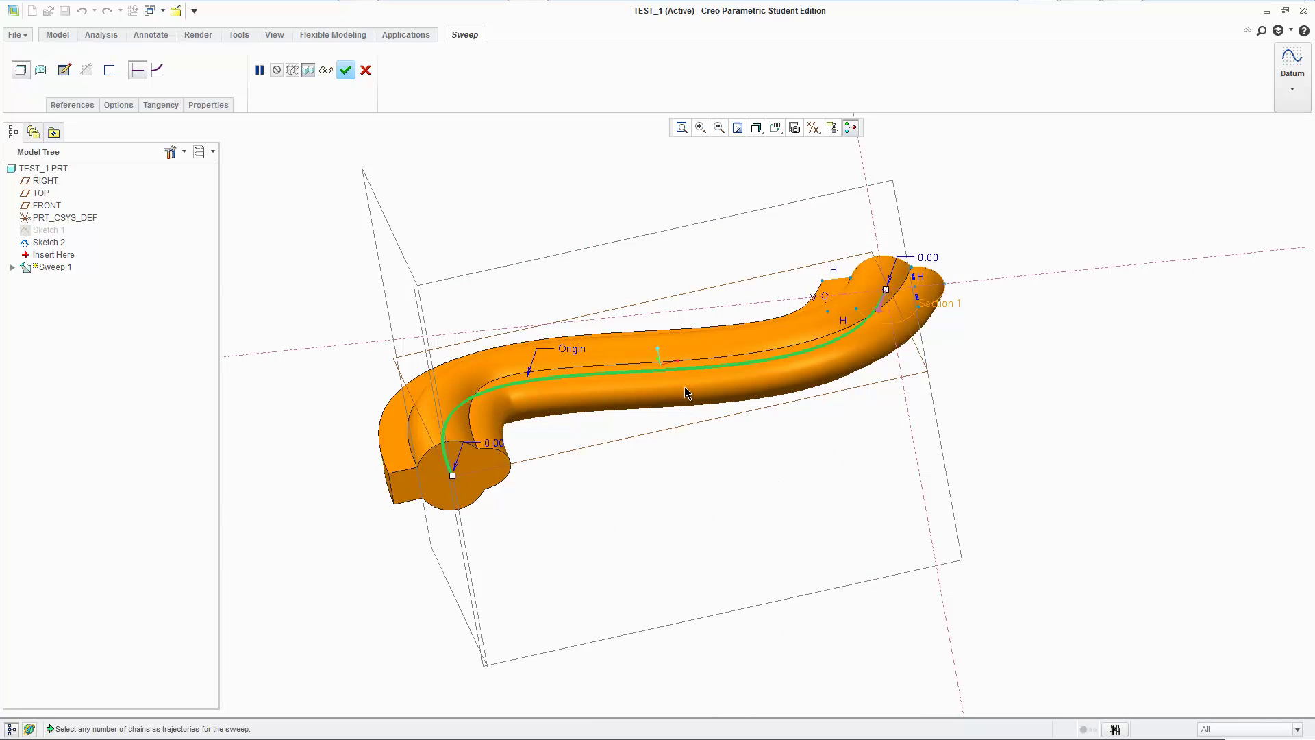
middle_click_drag(687, 392, 767, 384)
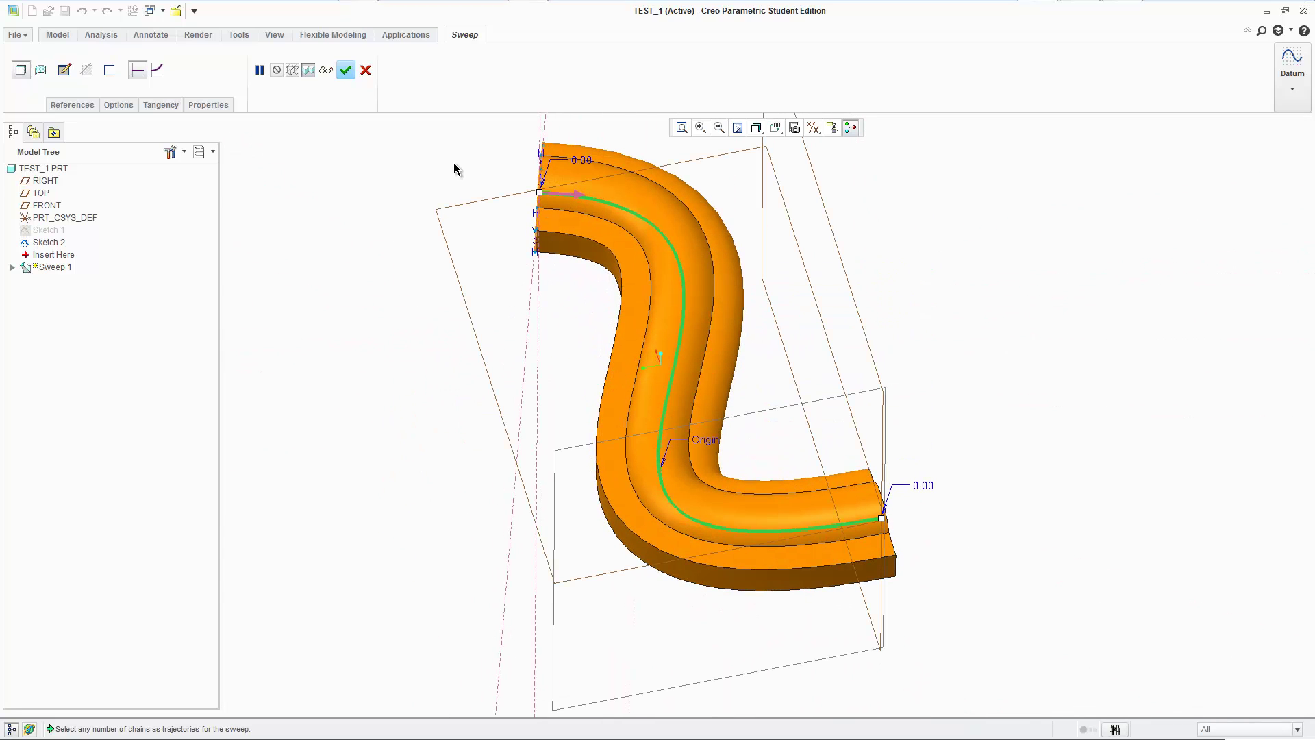
left_click(677, 283)
middle_click_drag(796, 384, 617, 308)
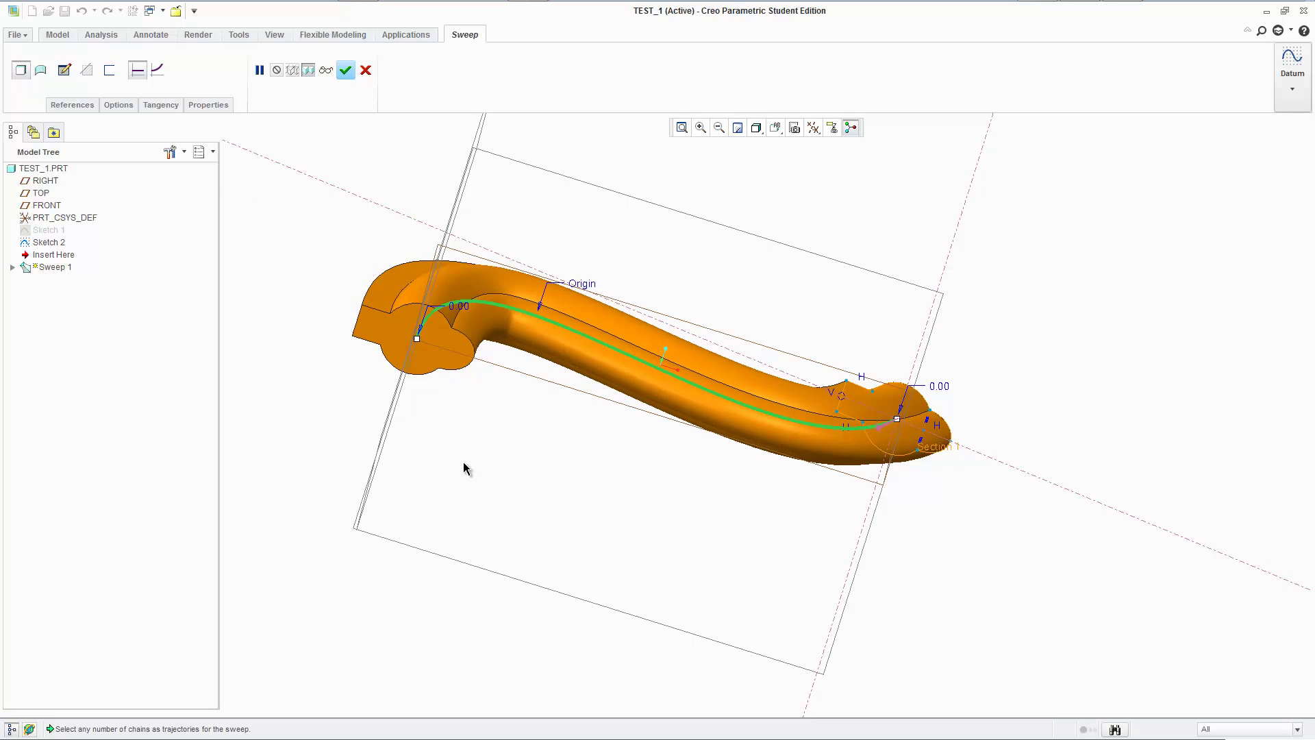
Cancel and discard Sweep 1, then orbit to an oblique view of the spline.
left_click(366, 72)
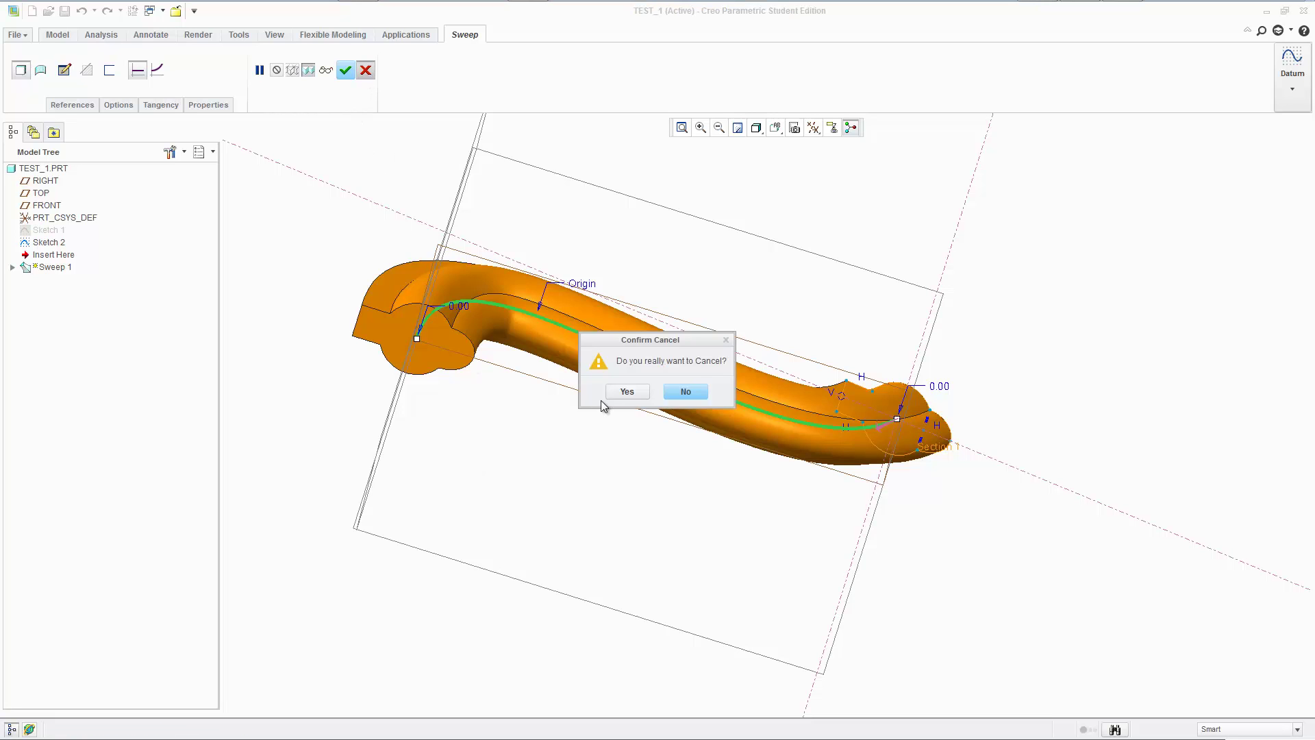
left_click(626, 391)
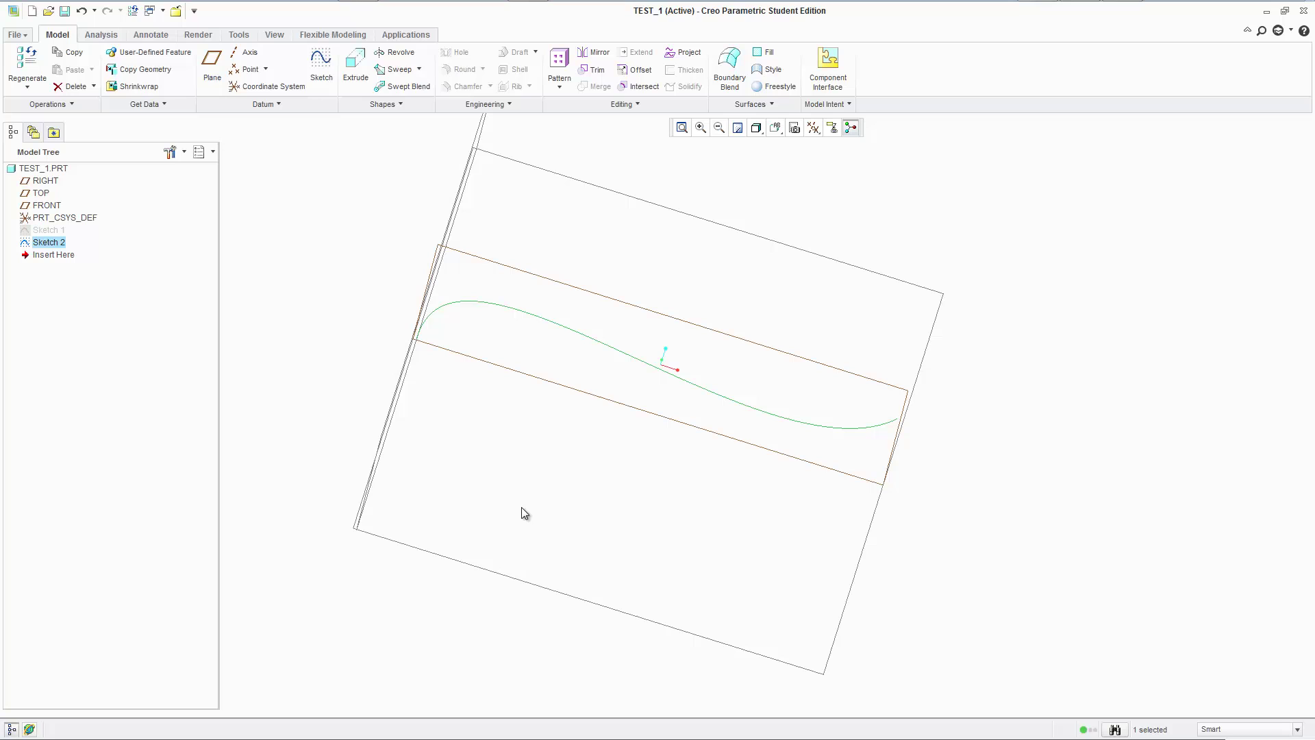
mouse_move(751, 511)
middle_mouse_down()
mouse_move(683, 379)
mouse_move(717, 341)
mouse_move(769, 455)
mouse_move(854, 484)
mouse_move(738, 555)
mouse_move(799, 543)
mouse_move(843, 508)
middle_mouse_up()
middle_click_drag(760, 508, 710, 535)
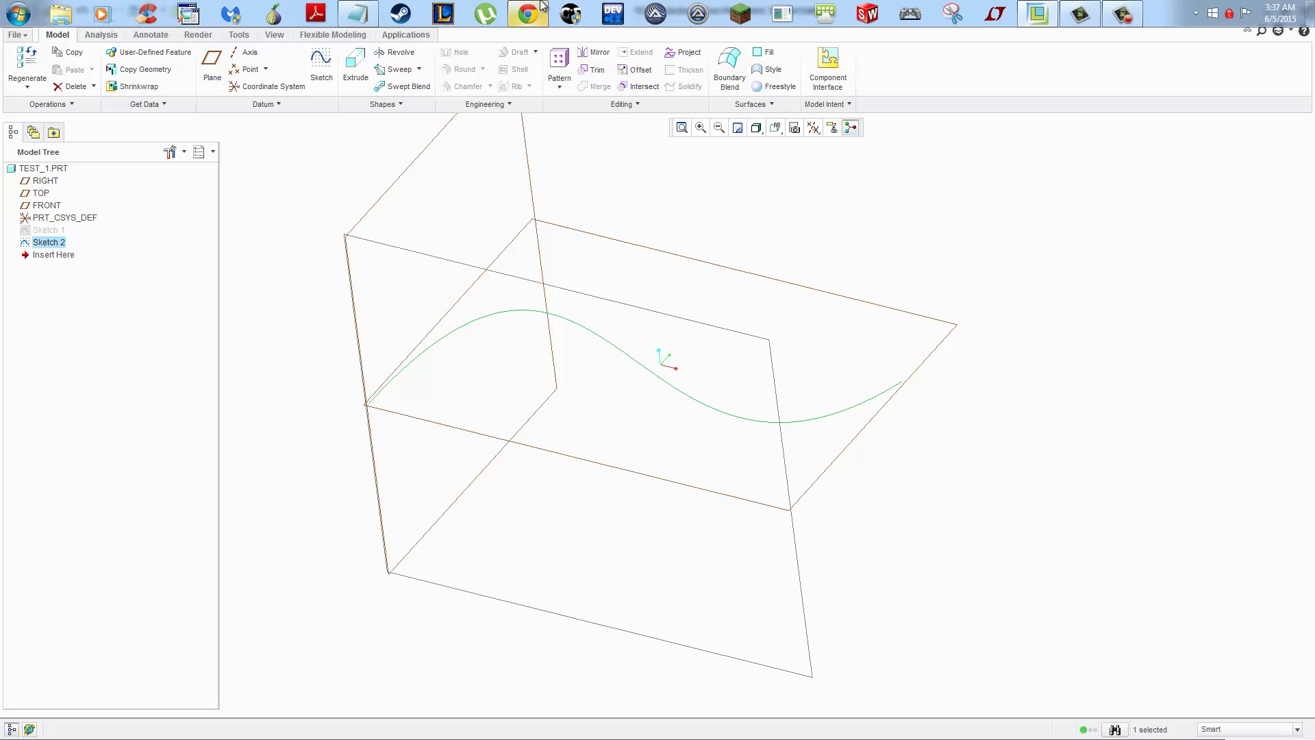
Open a new Chrome window and search Google for 'saxophone'.
right_click(528, 13)
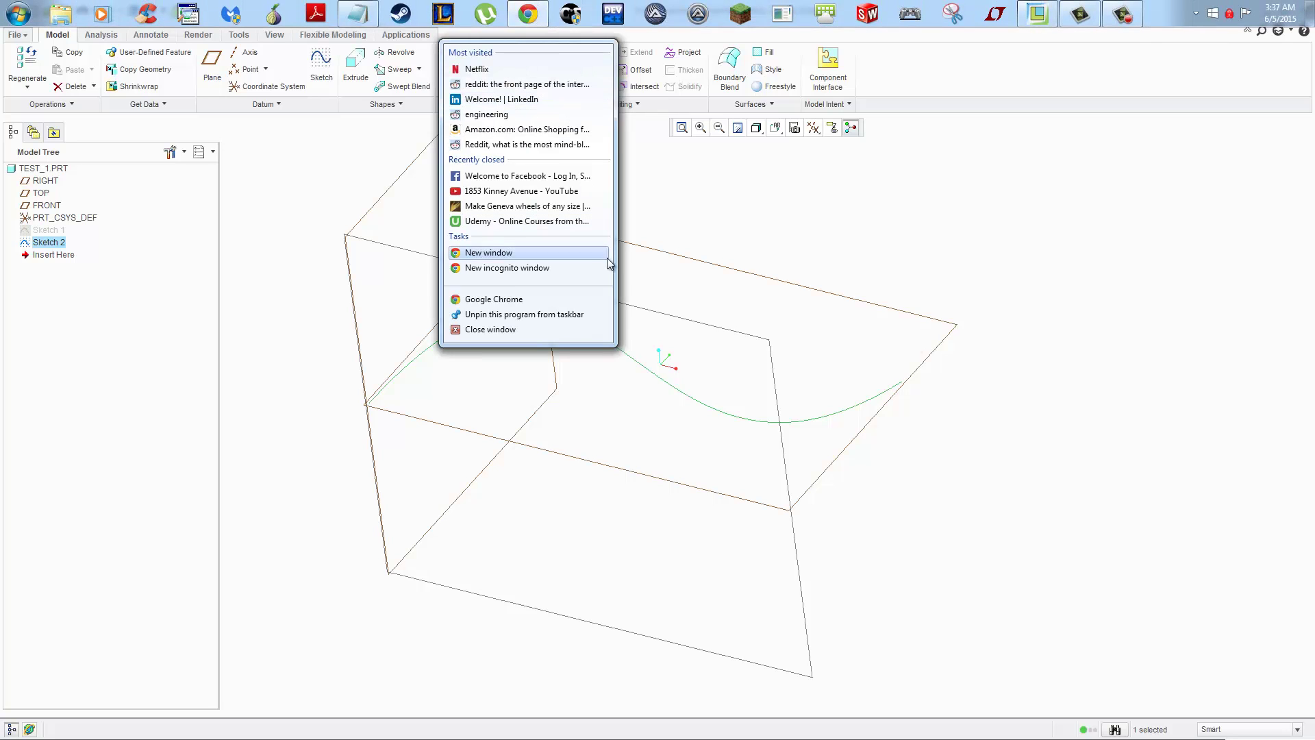
left_click(528, 253)
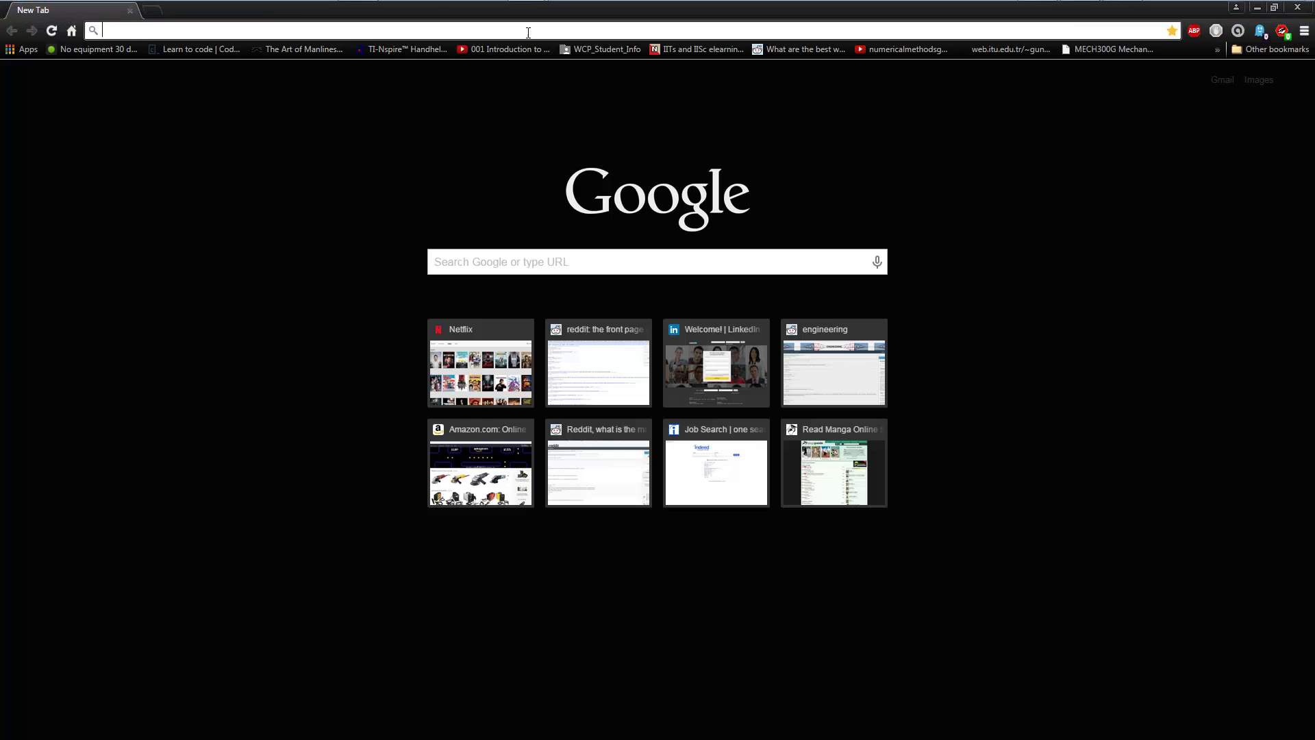
type("saxophone")
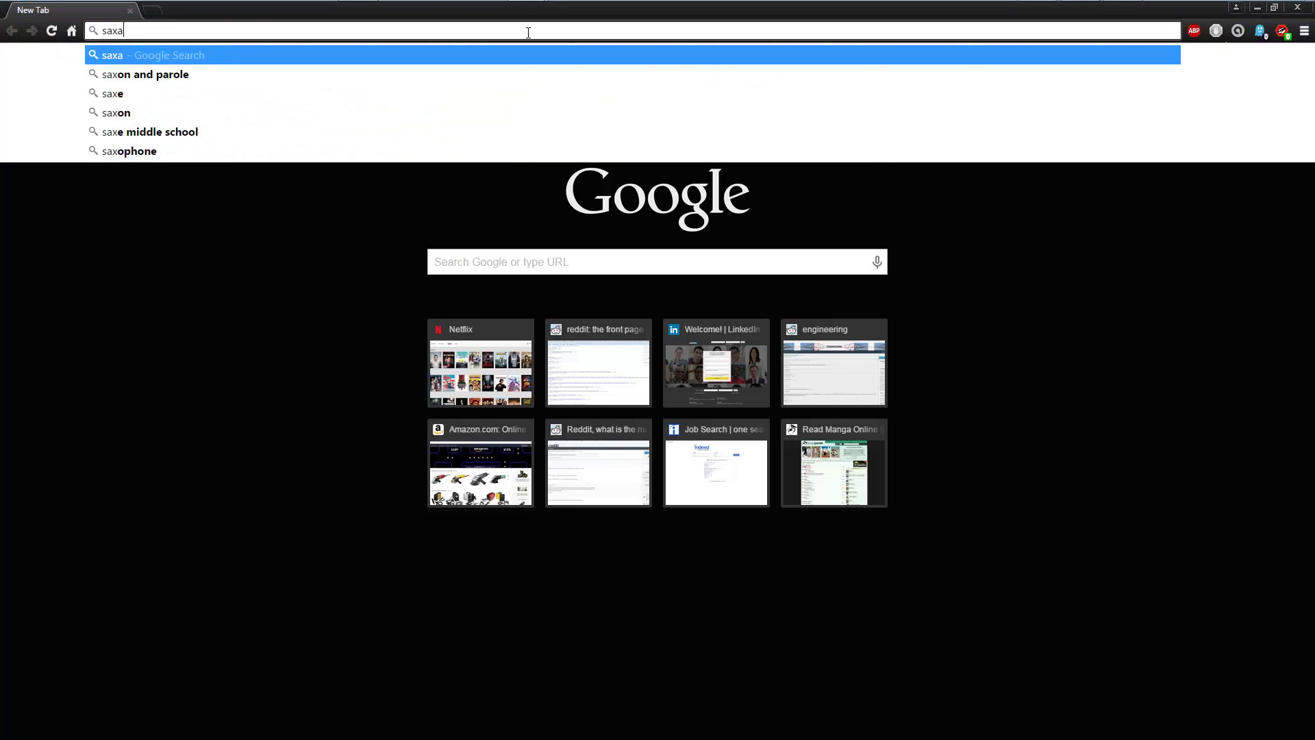
key("Return")
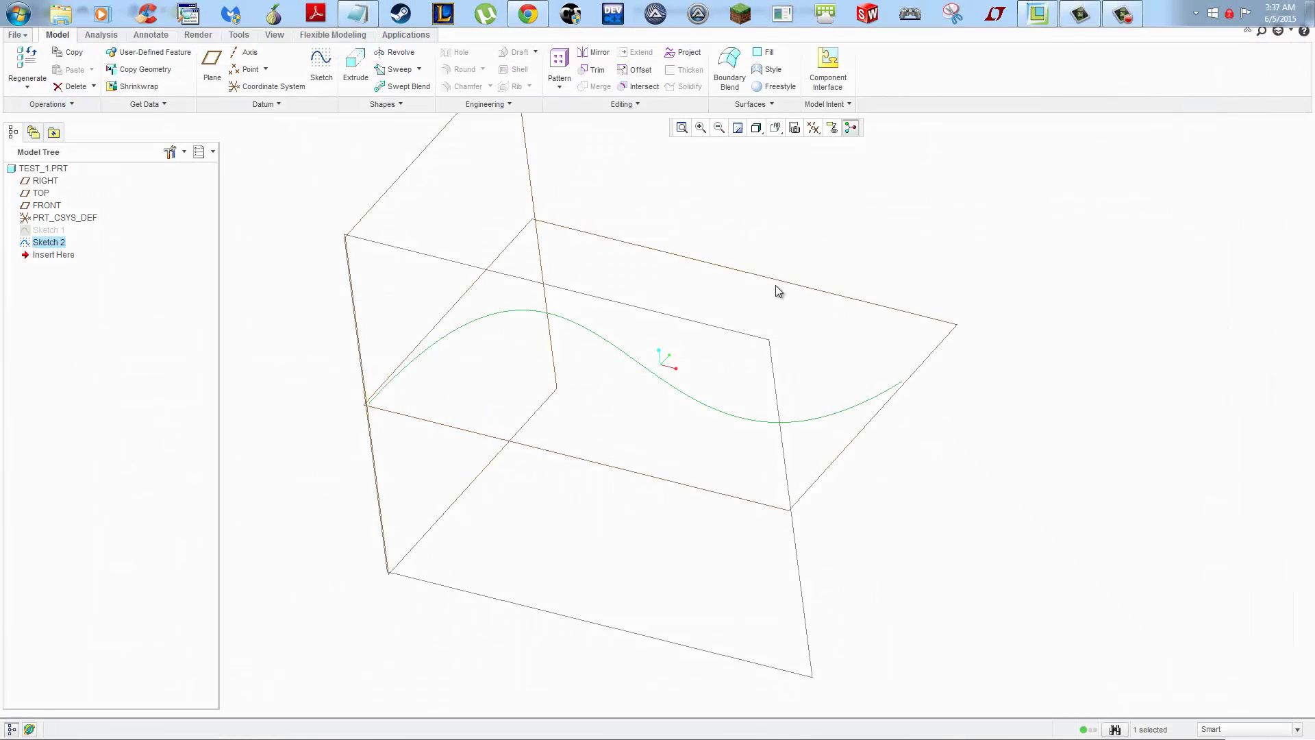
Begin a Swept Blend using the Sketch 2 spline as its trajectory.
middle_click_drag(848, 312, 793, 310)
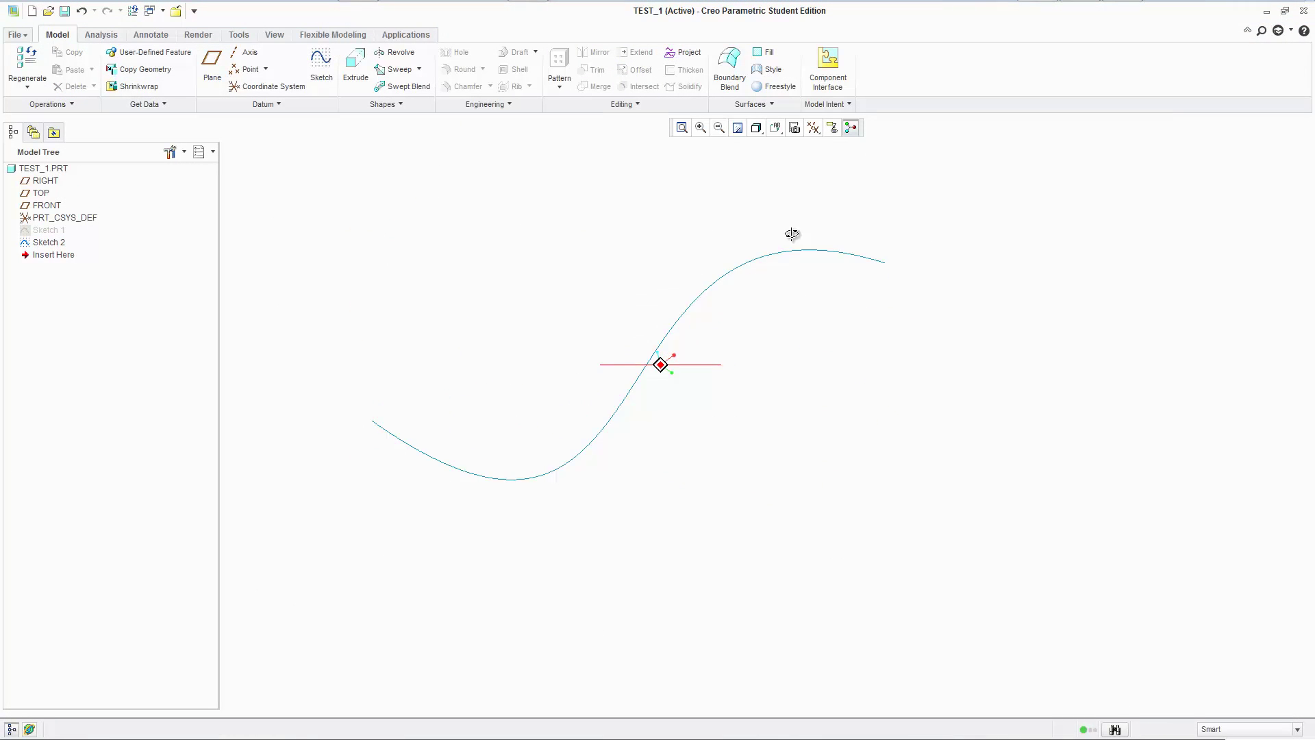
middle_click_drag(792, 234, 716, 299)
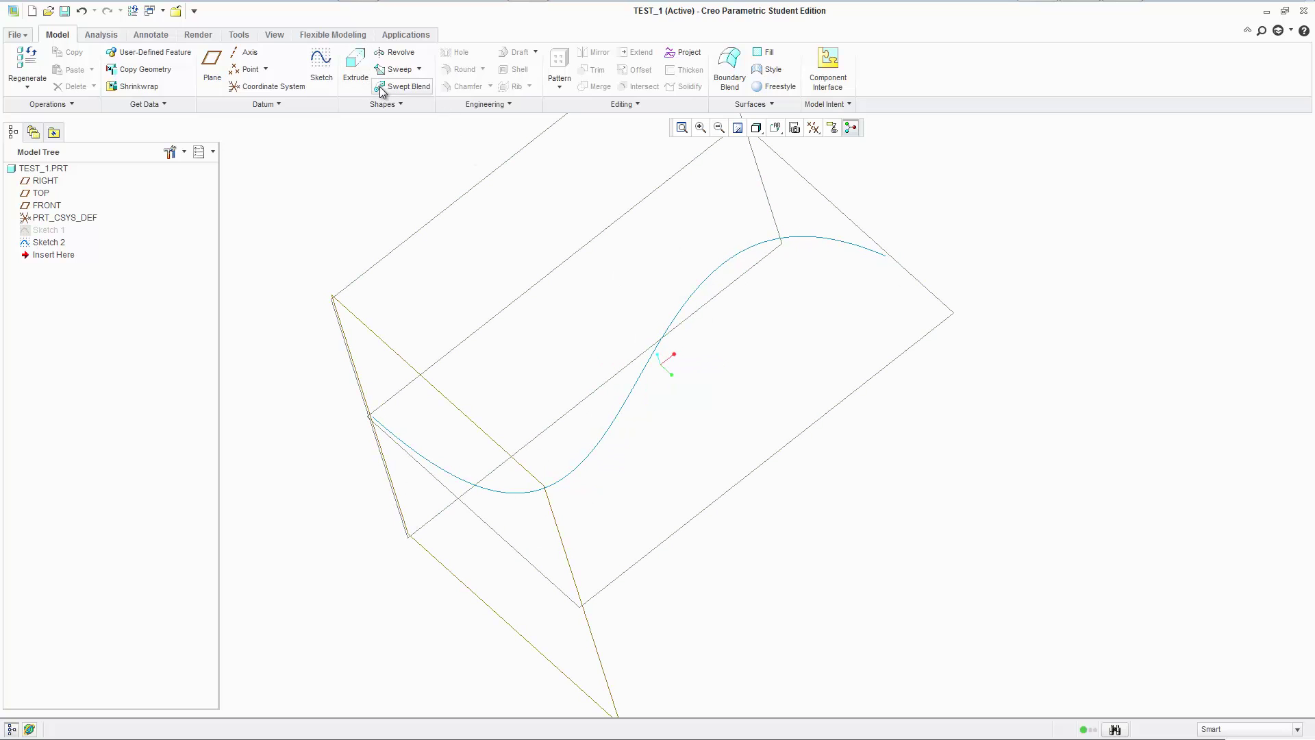
left_click(404, 86)
left_click(709, 279)
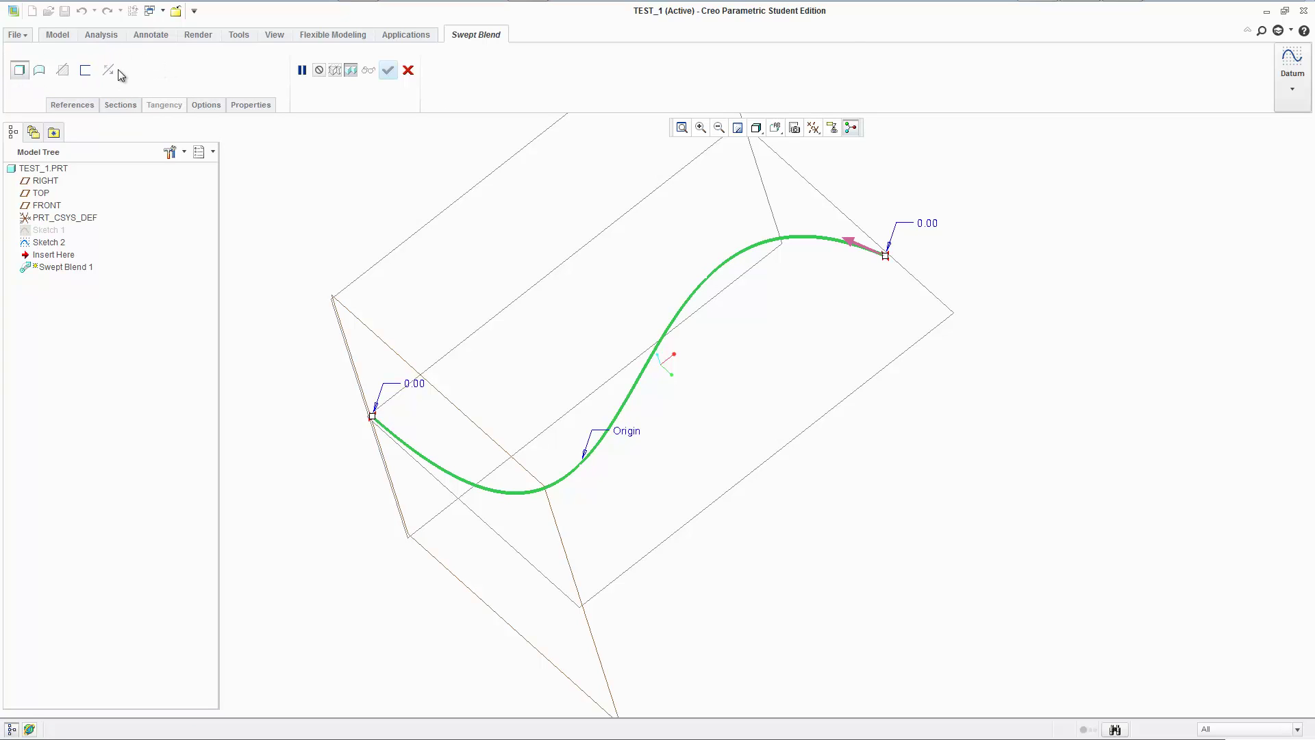
Set Swept Blend 1 to Sketched Sections and select Section 1 at the trajectory start.
left_click(114, 108)
left_click(85, 108)
left_click(118, 107)
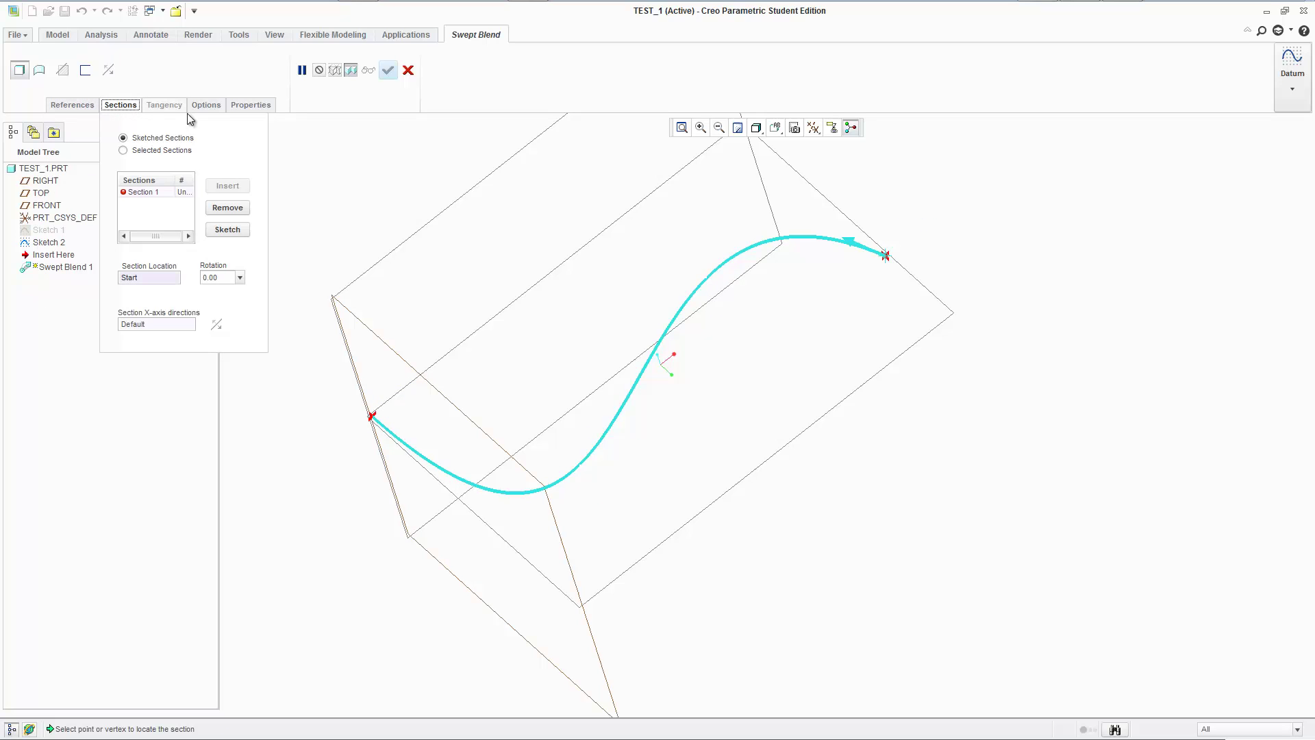
left_click(248, 105)
left_click(120, 106)
left_click(165, 152)
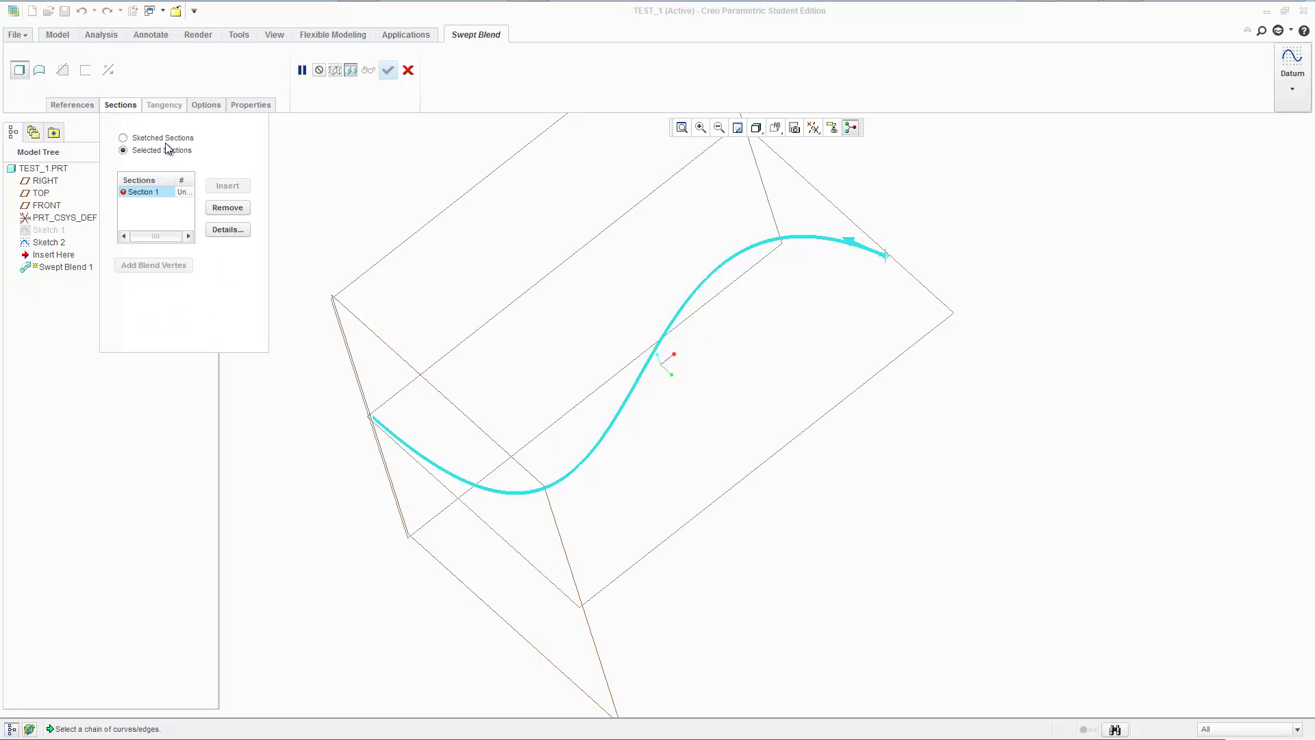
left_click(165, 139)
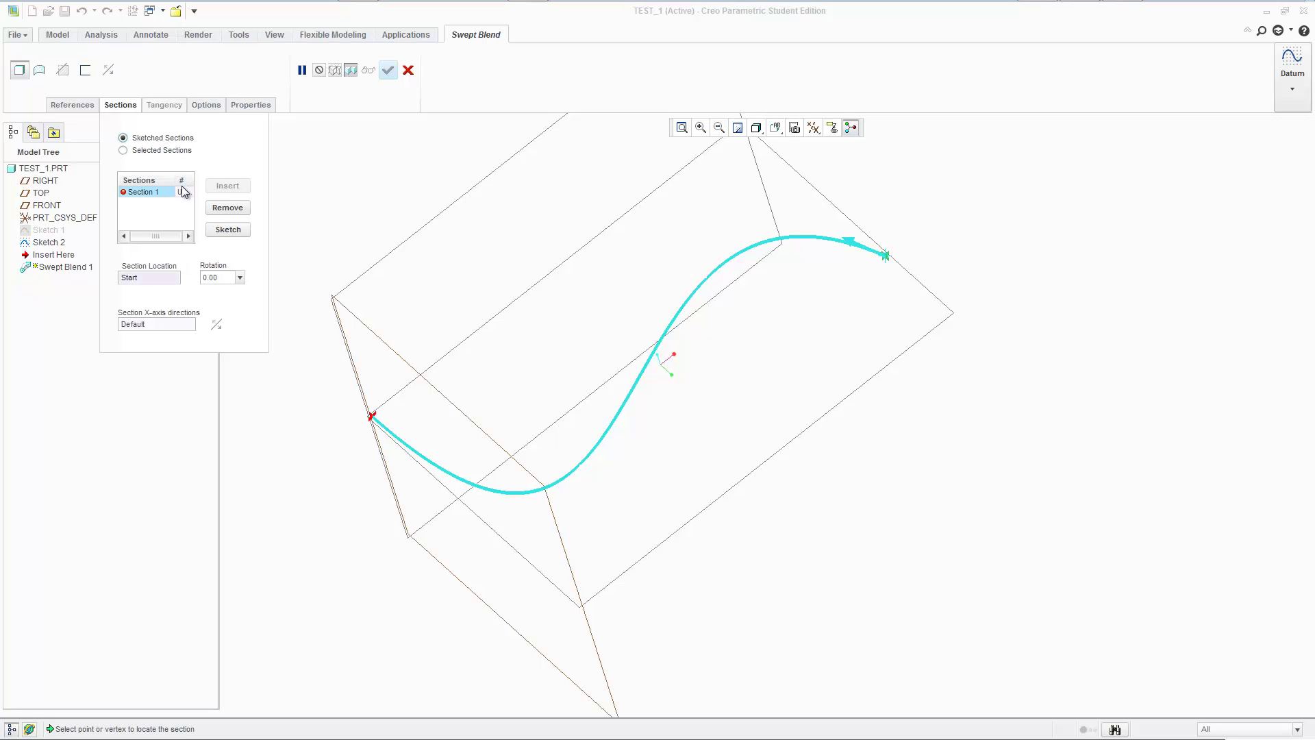
left_click(134, 193)
Sketch a small circle centred on the trajectory start as Section 1, keeping the sketch open.
left_click(228, 229)
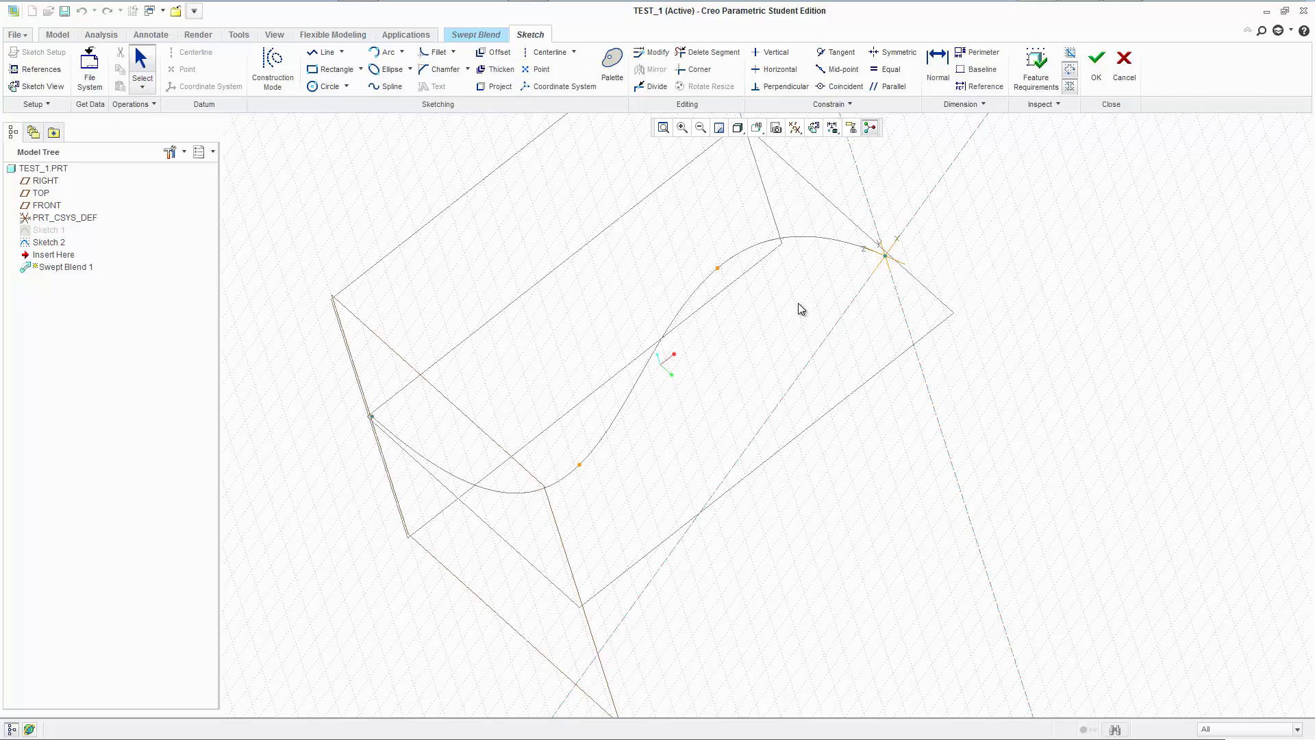
left_click(793, 129)
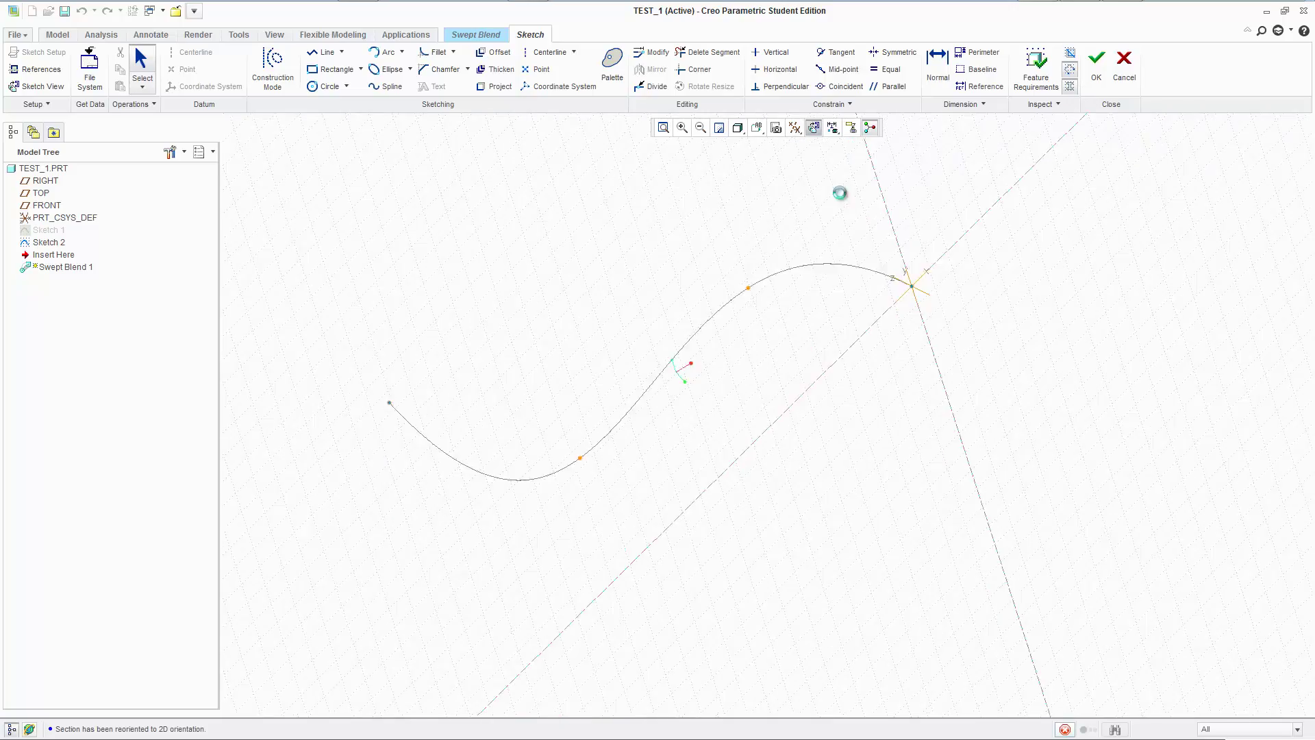
left_click(327, 86)
left_click(978, 415)
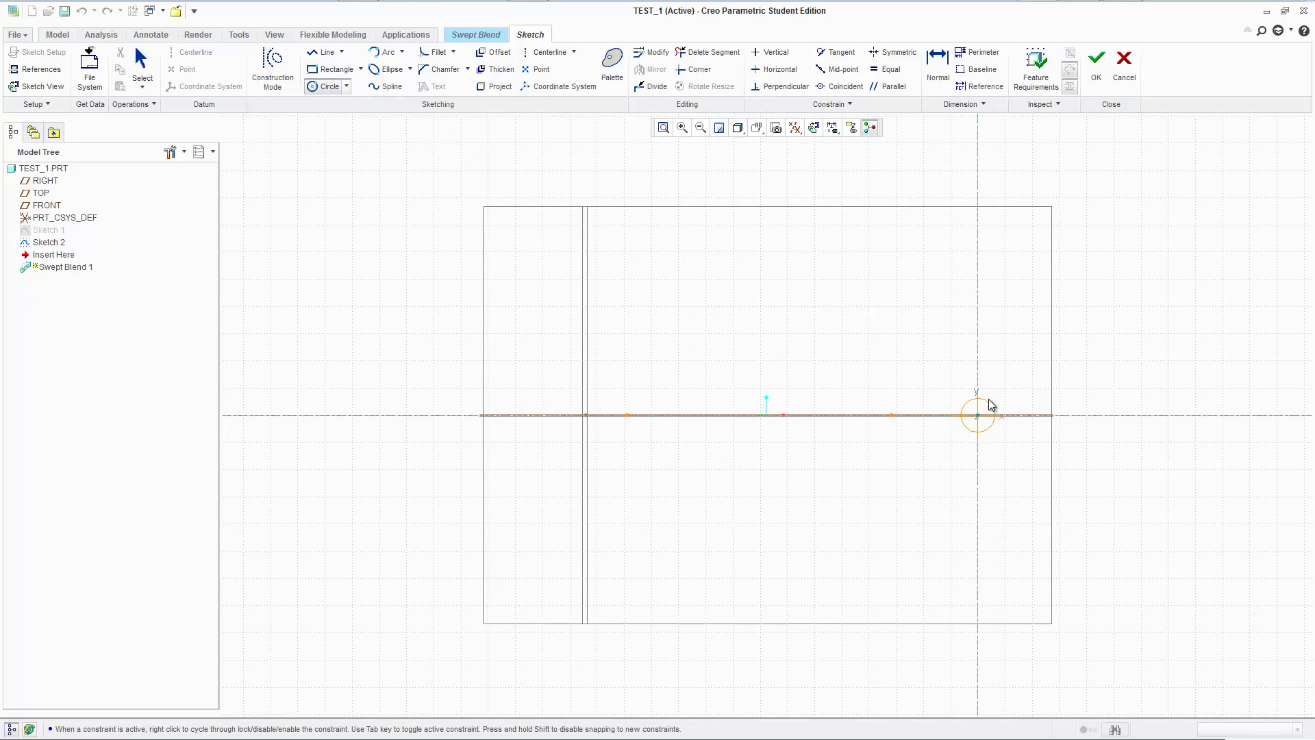
left_click(991, 404)
middle_click(1057, 363)
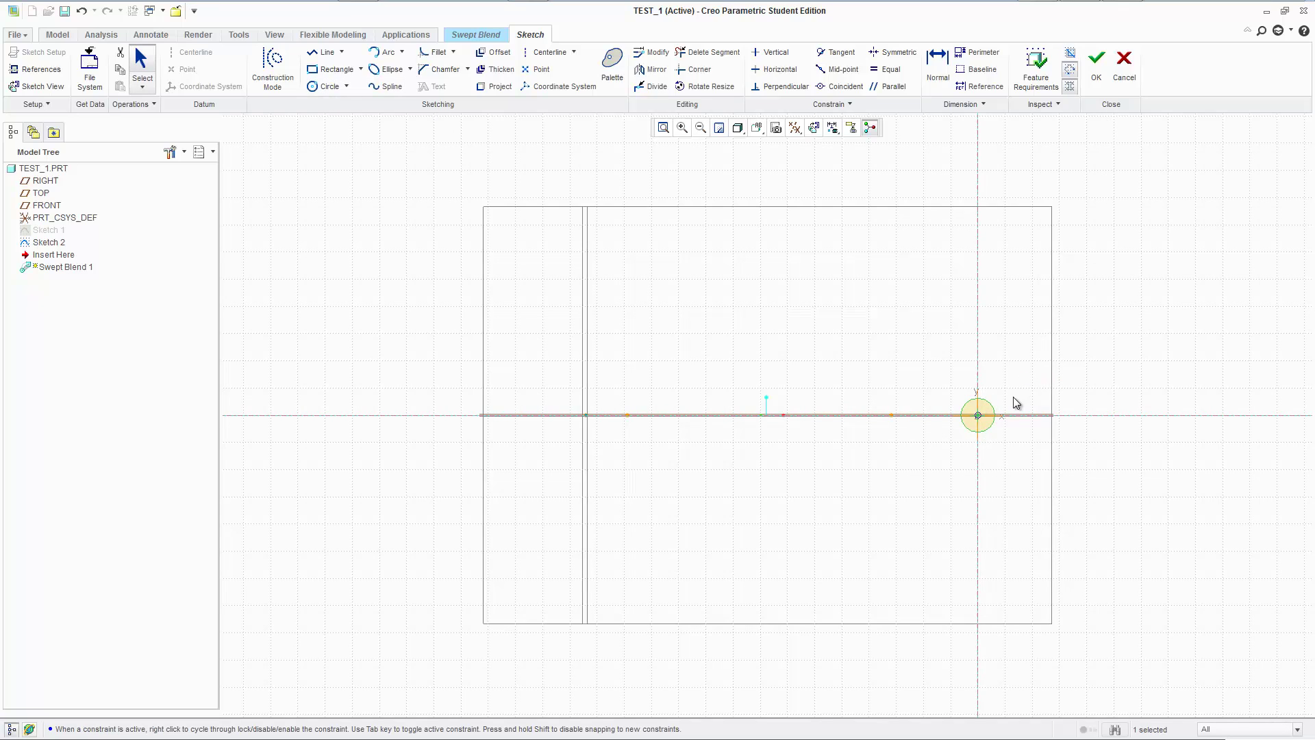
scroll(1007, 452, "up", 3)
key("Escape")
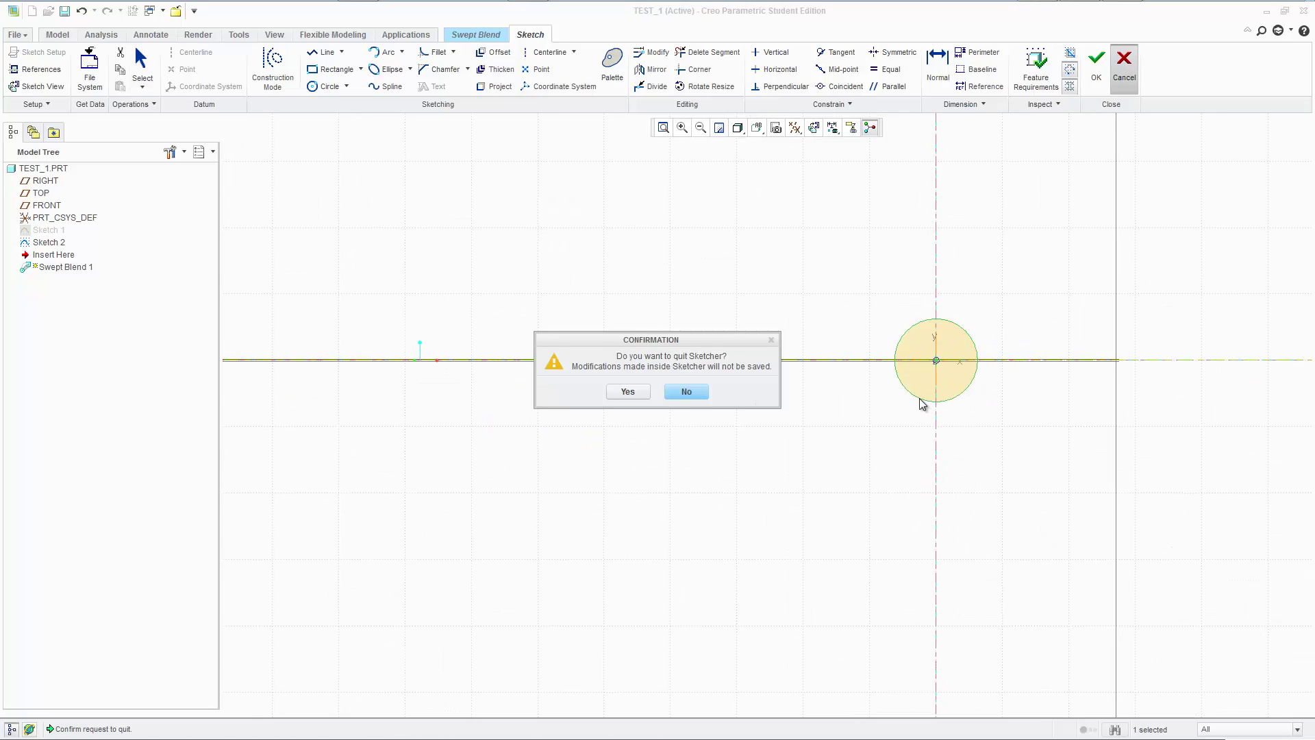
left_click(688, 392)
Accept the first circle and insert a second section to sketch at the trajectory end.
left_click(1097, 63)
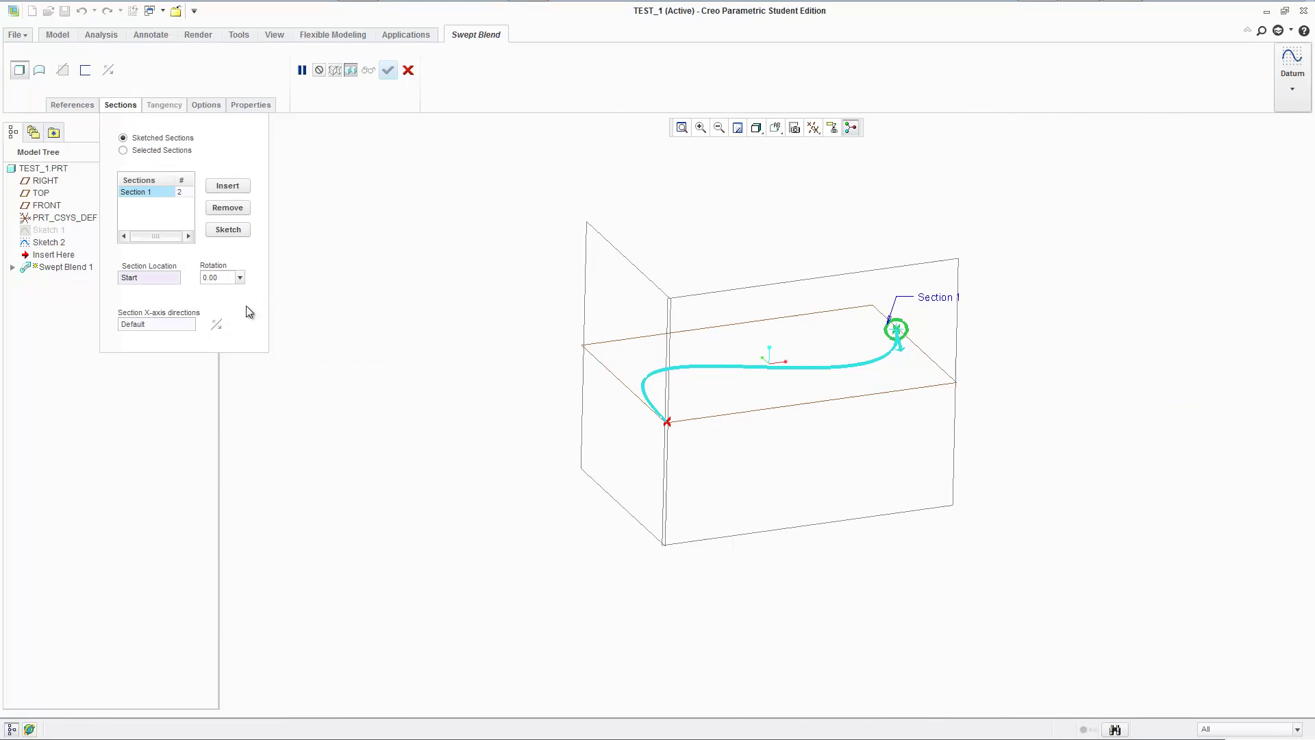
left_click(228, 186)
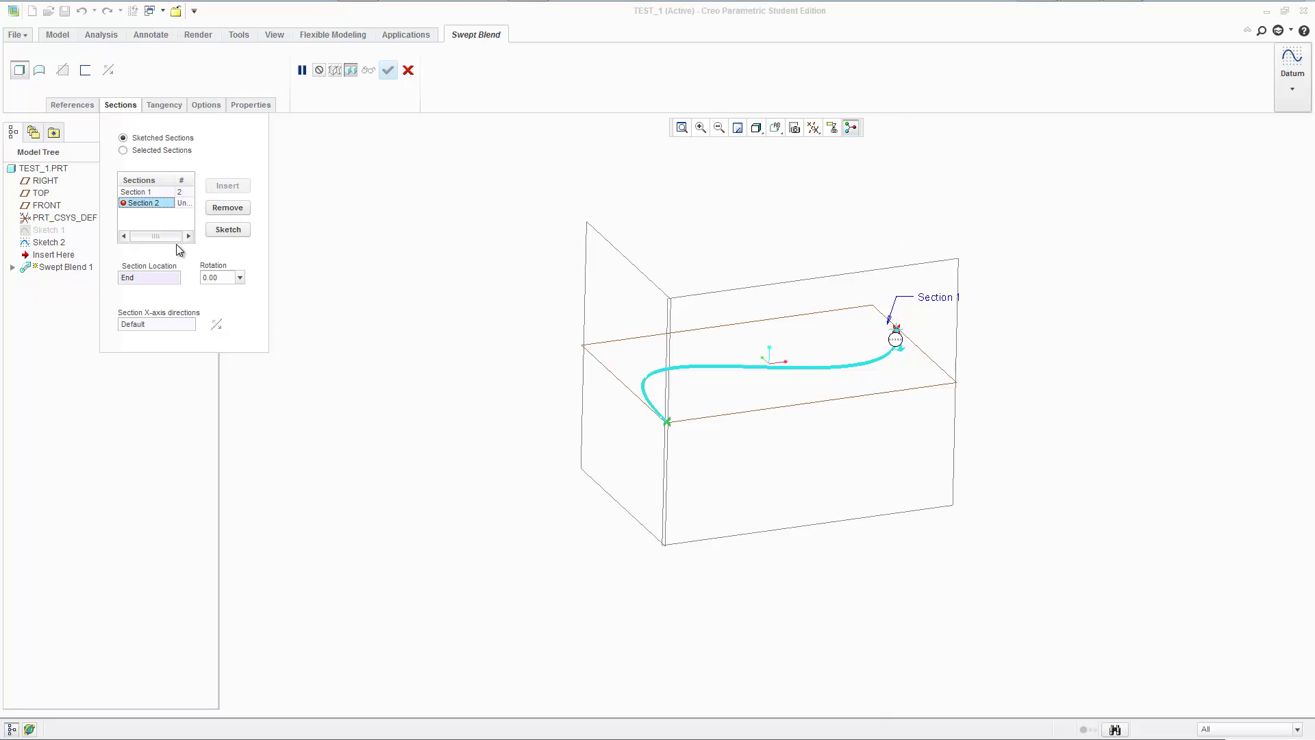
left_click(226, 230)
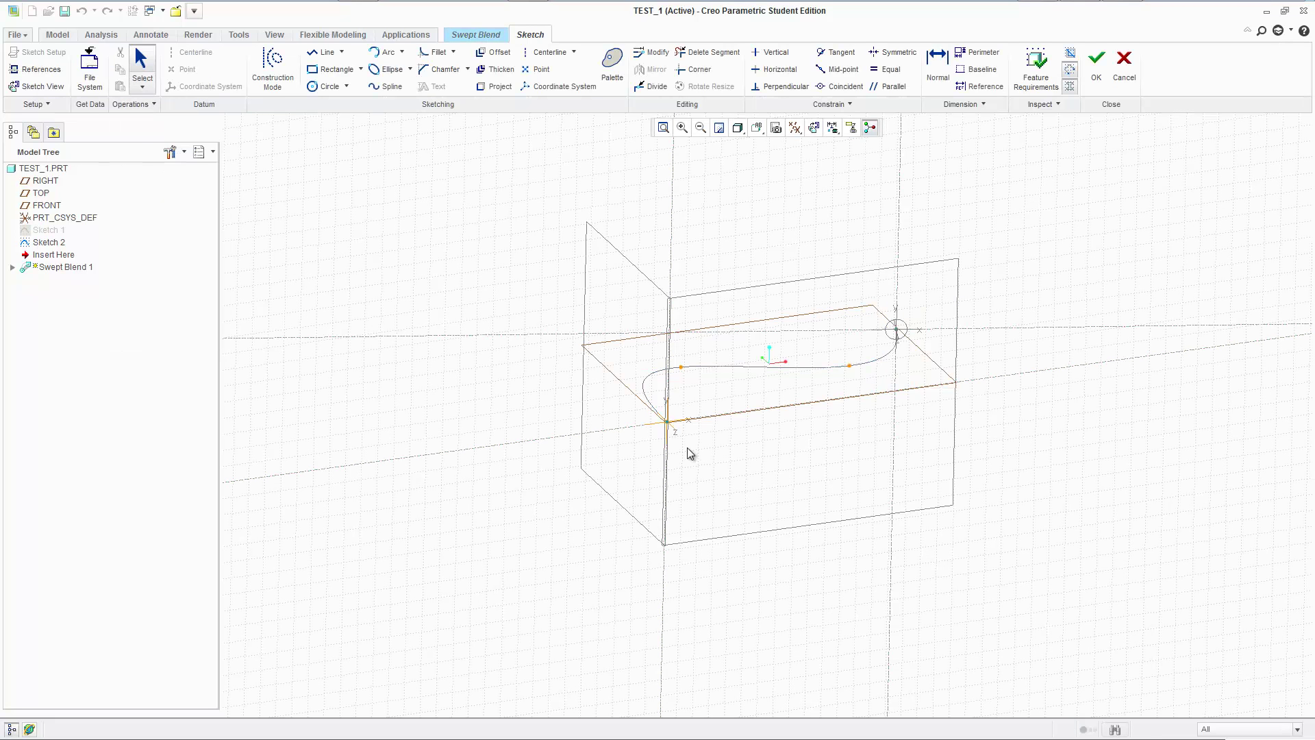
Draw a circle of about radius 180 at the sketch origin, then return to default orientation.
scroll(673, 432, "down", 3)
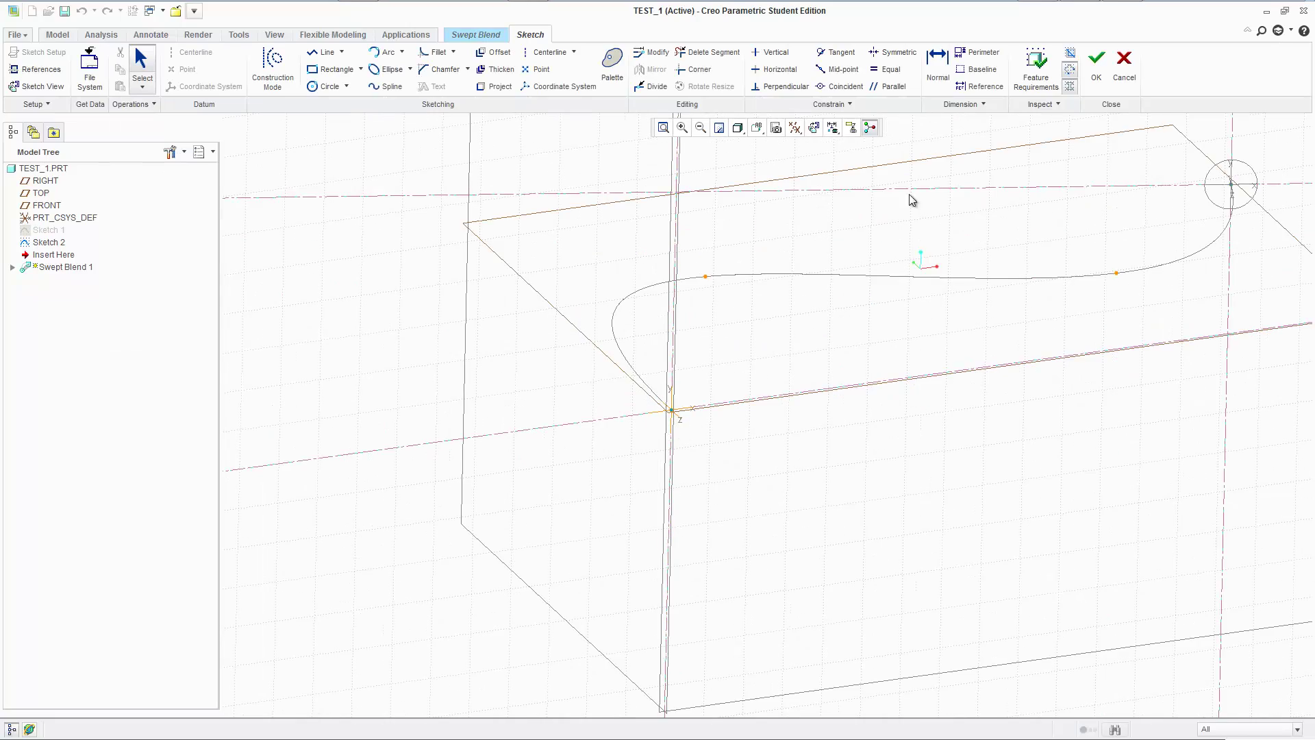
left_click(814, 128)
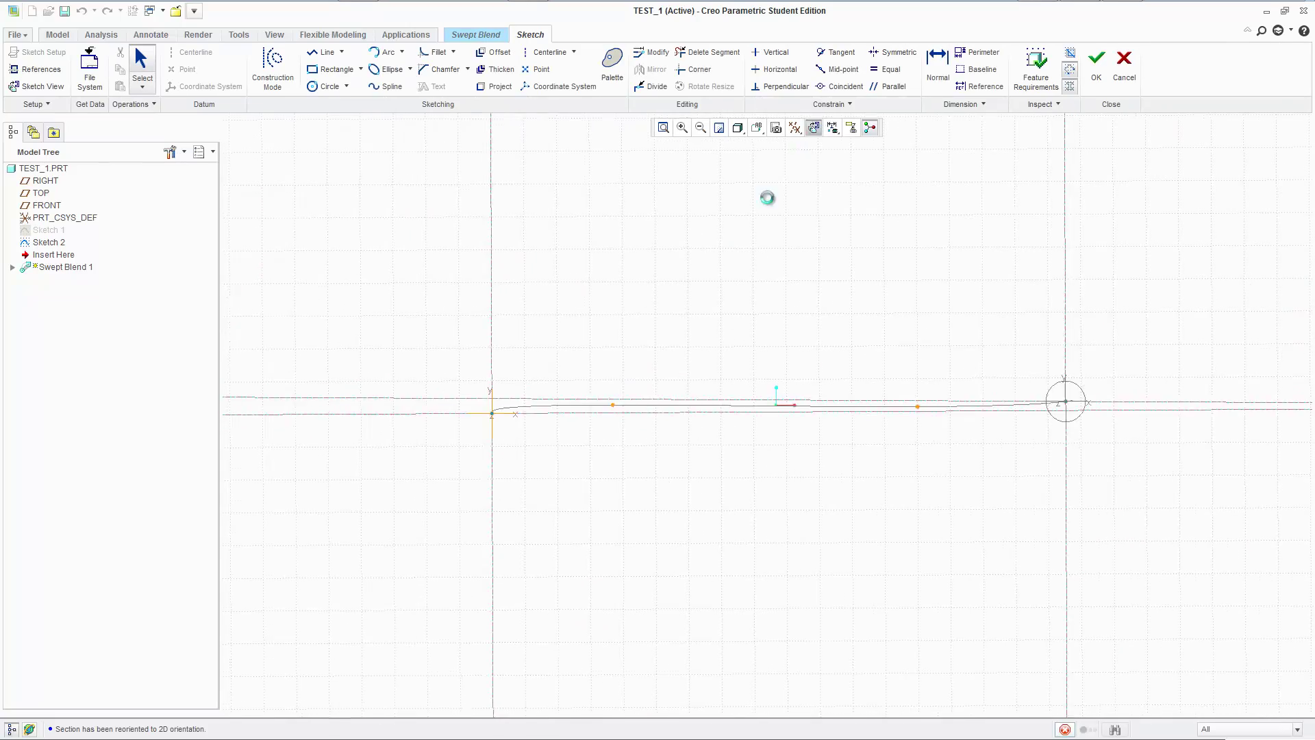
left_click(317, 88)
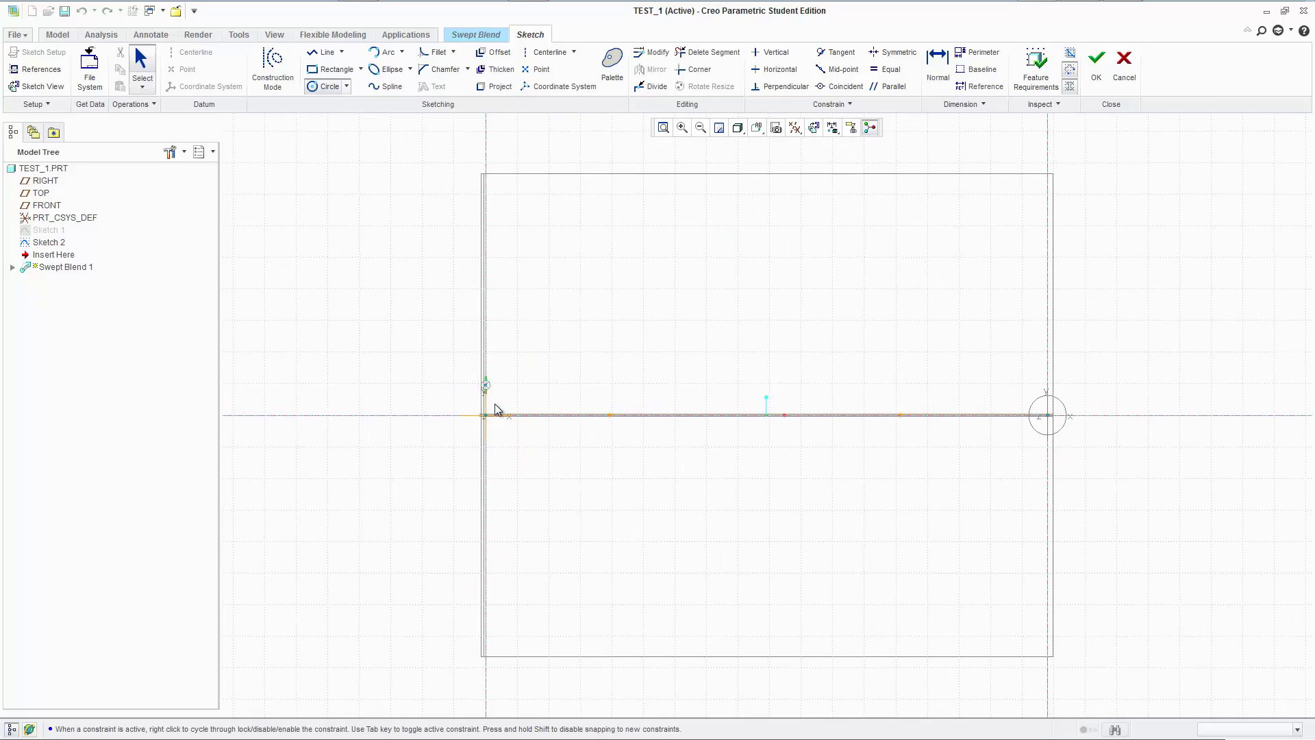
left_click(486, 415)
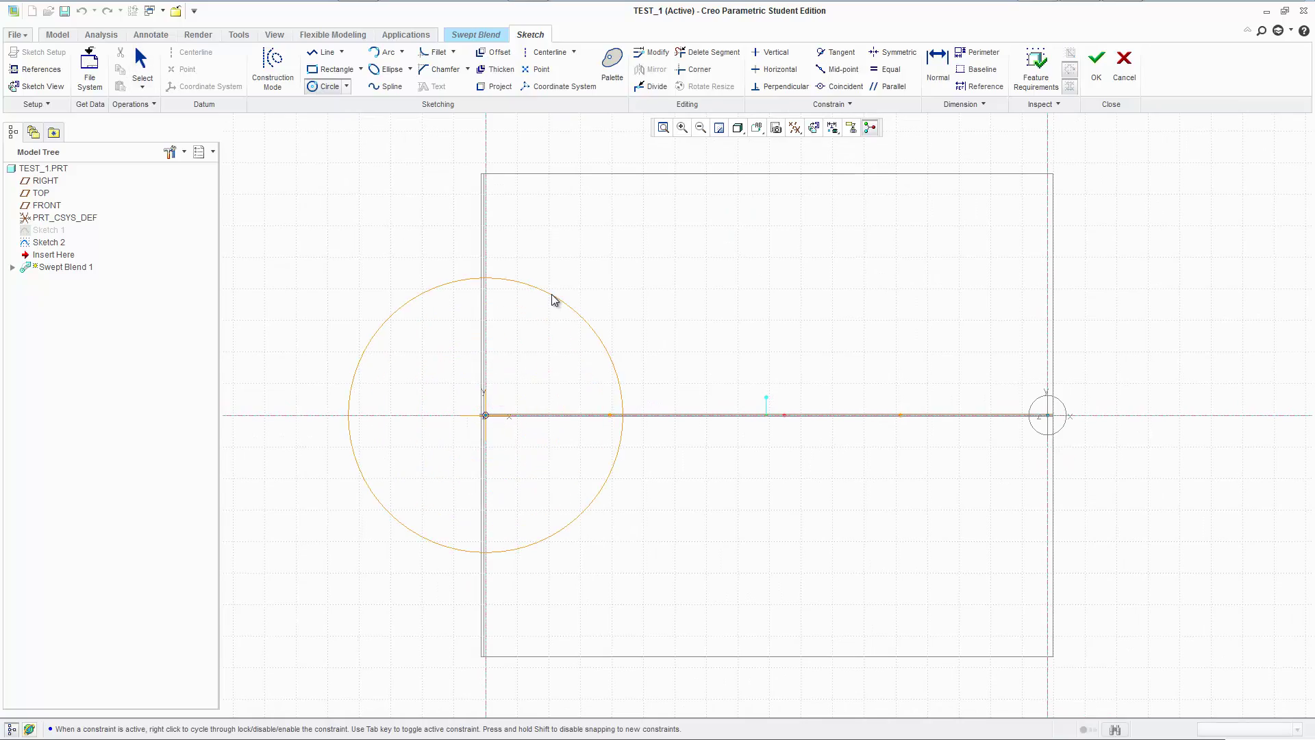
left_click(555, 314)
middle_click(677, 374)
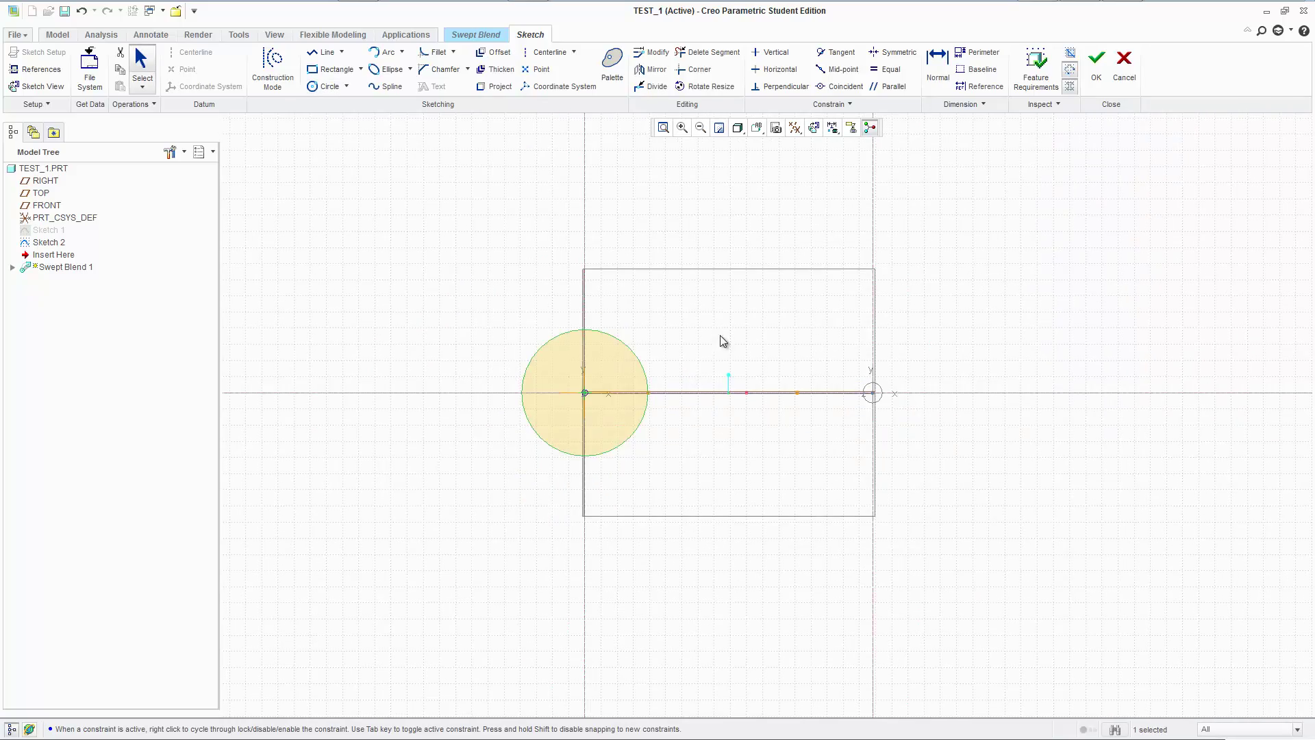
key("ctrl+d")
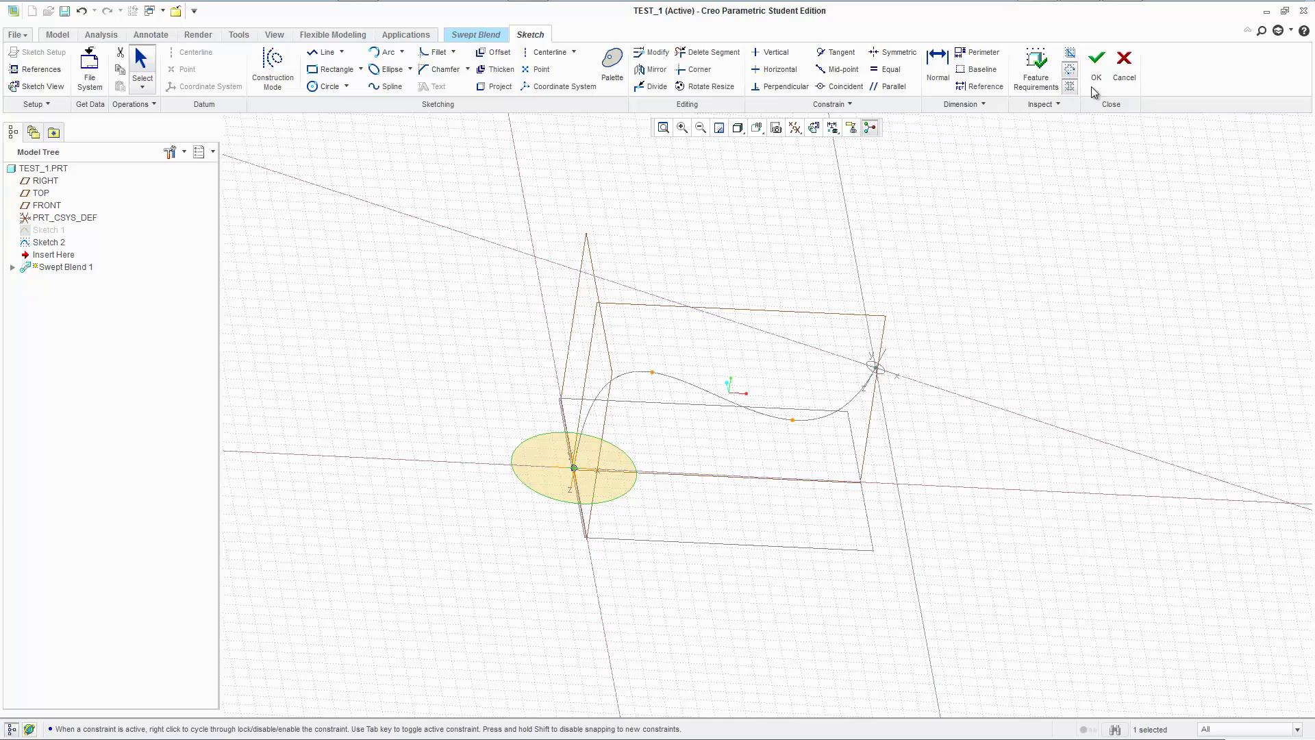
Accept the section sketch and orbit the swept blend preview to inspect it.
left_click(1093, 81)
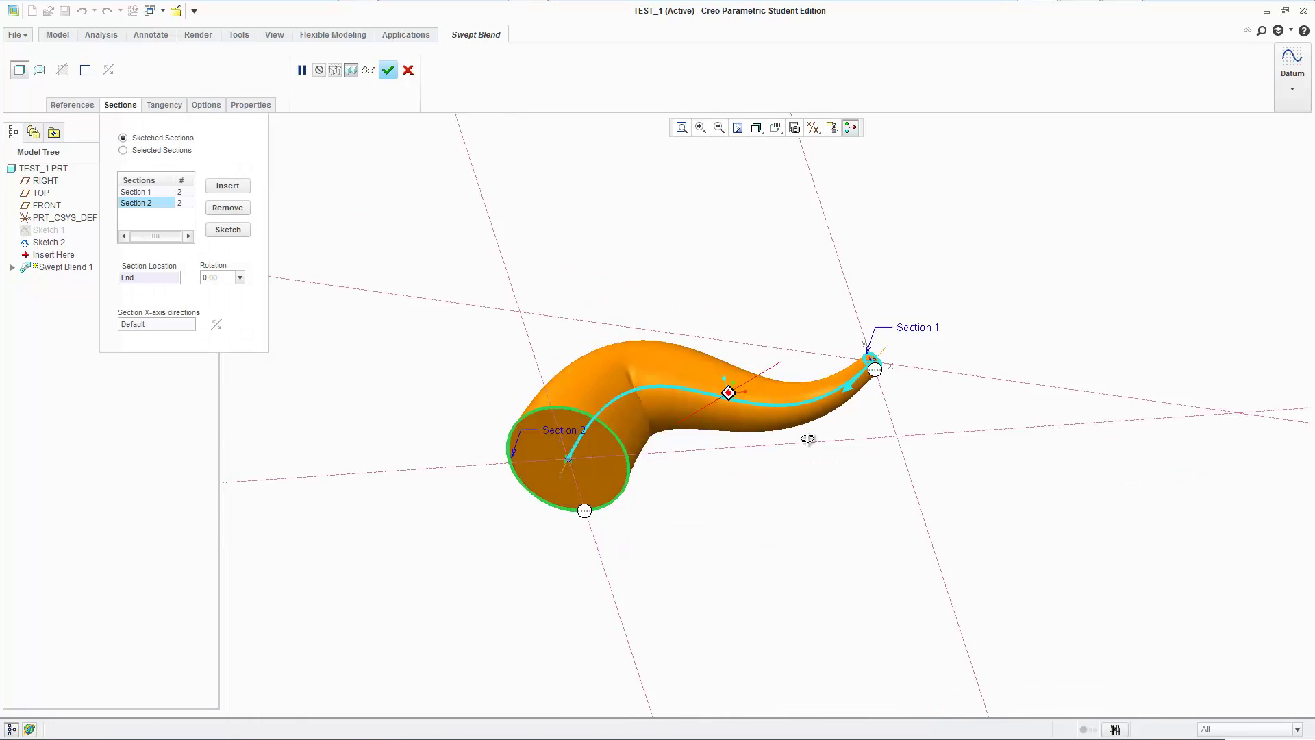
middle_click_drag(809, 439, 854, 411)
scroll(916, 446, "up", 5)
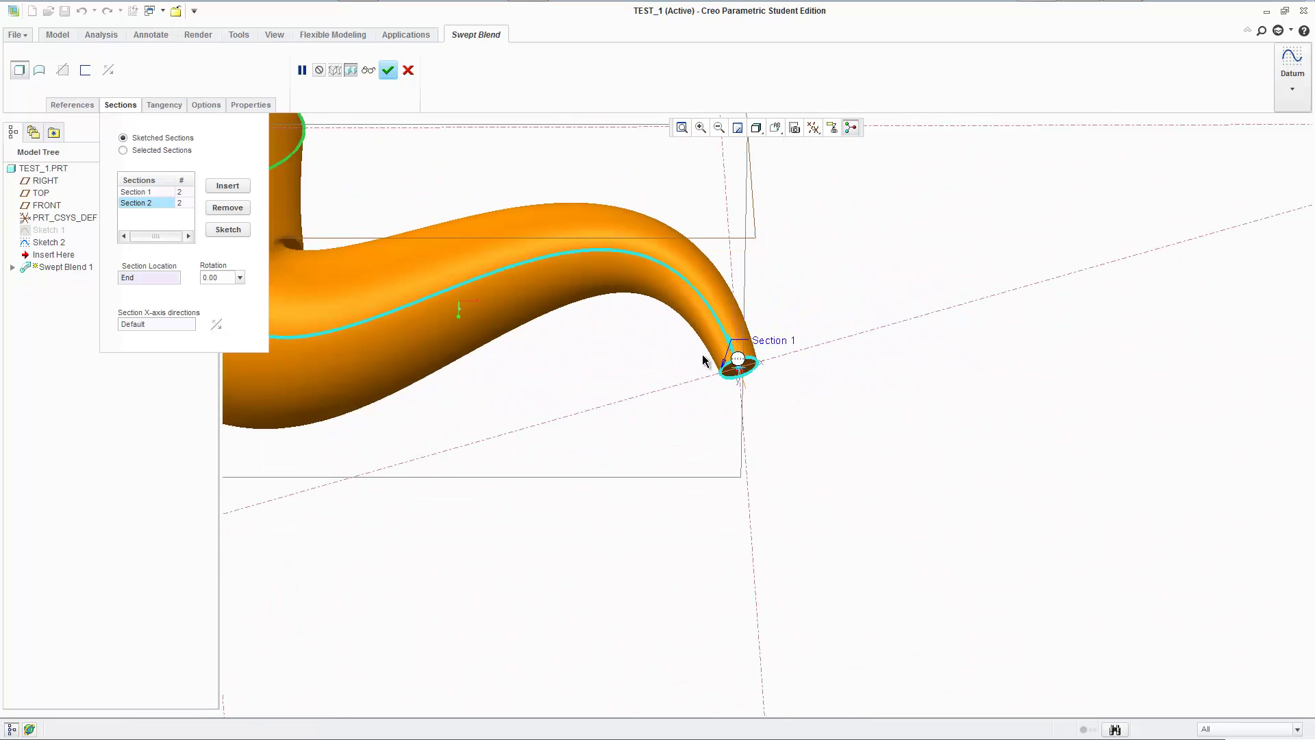
middle_click_drag(704, 361, 351, 286)
scroll(329, 268, "down", 3)
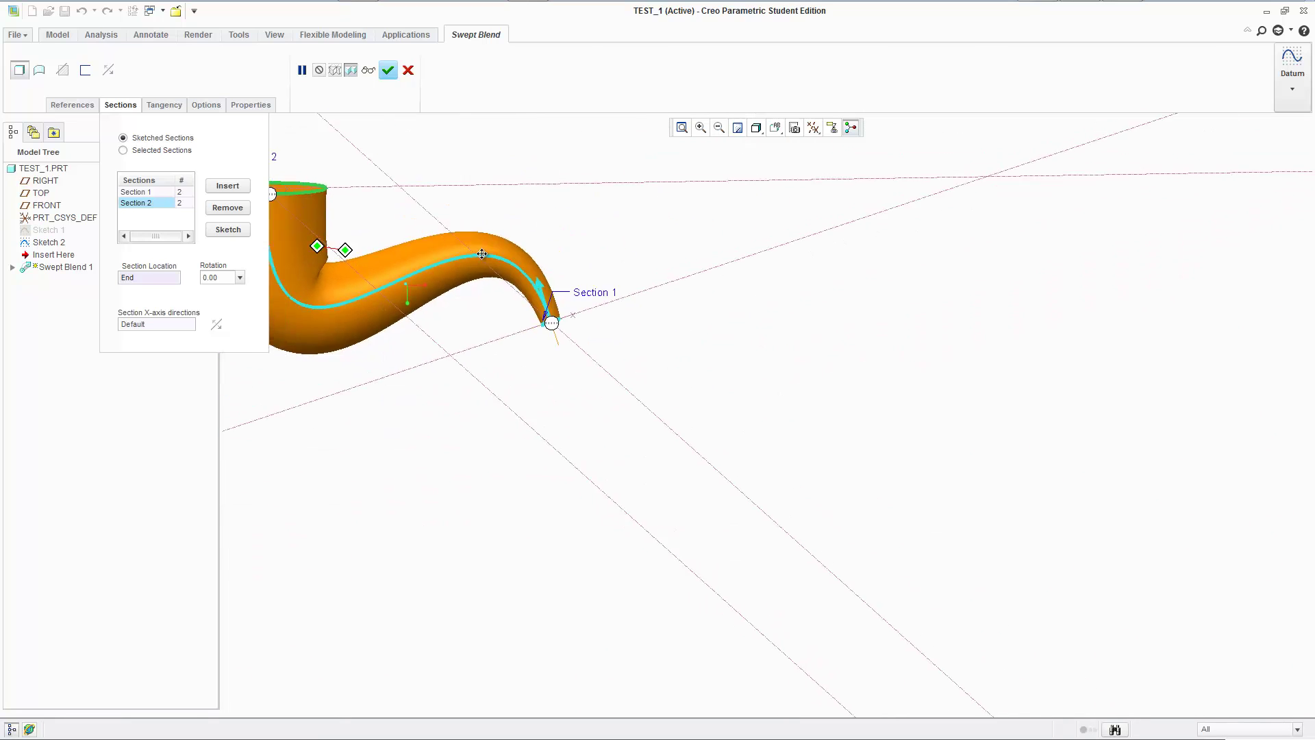
middle_click_drag(483, 254, 529, 274)
scroll(515, 260, "up", 3)
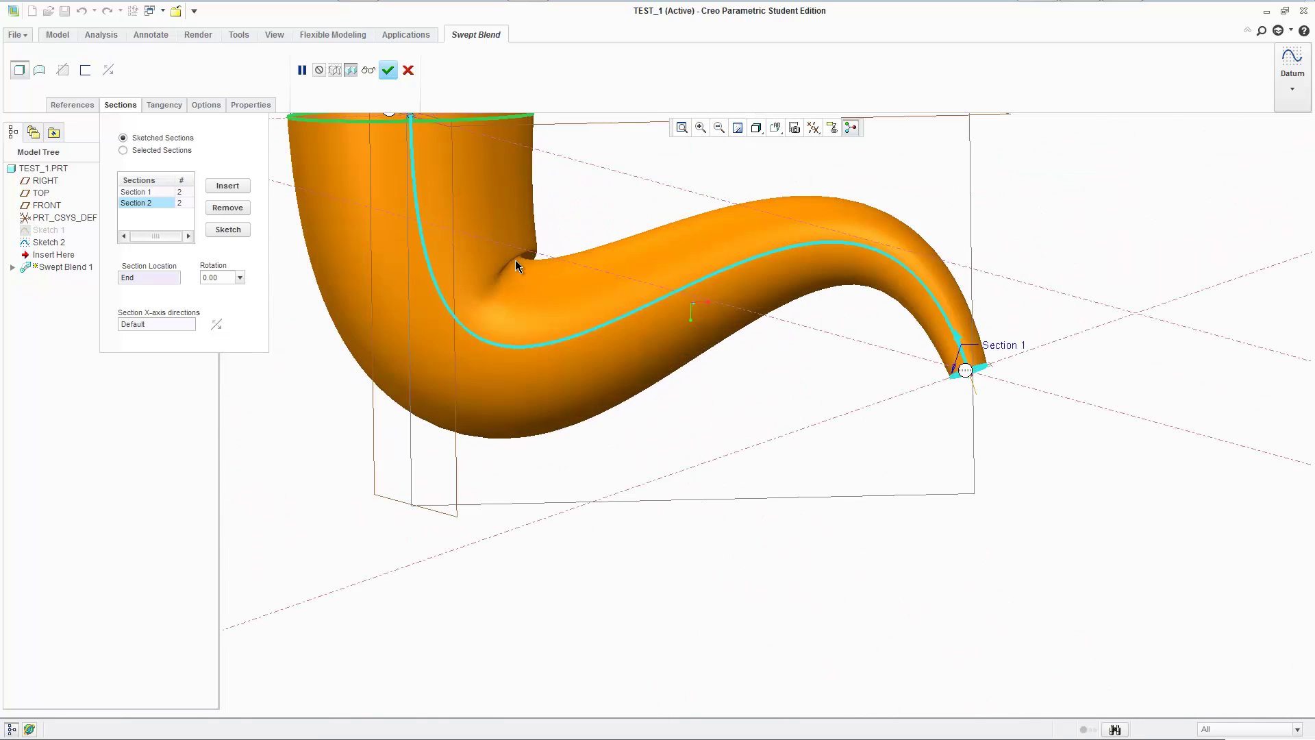
scroll(515, 261, "up", 2)
scroll(524, 257, "down", 2)
scroll(527, 260, "up", 3)
scroll(528, 260, "down", 2)
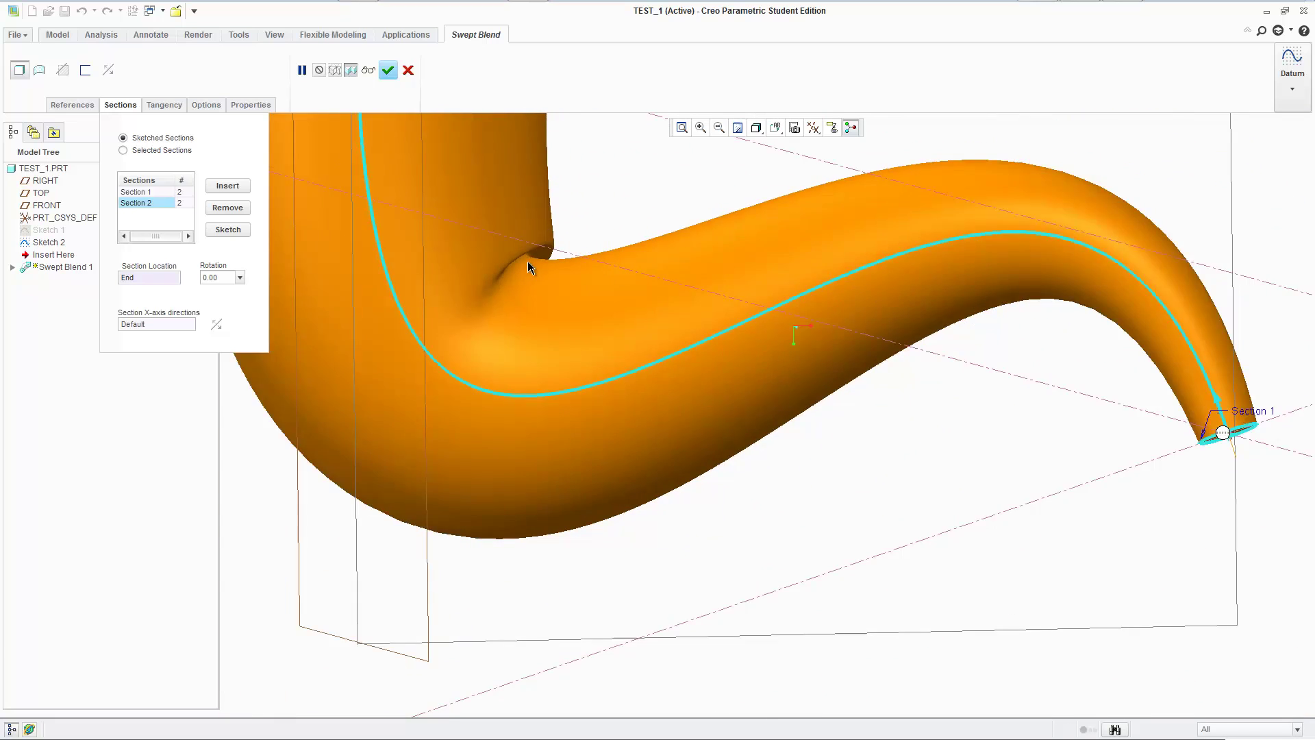
scroll(528, 261, "down", 3)
Check the wide circular end from several angles, then finish the swept blend as a solid.
middle_click_drag(527, 261, 550, 264)
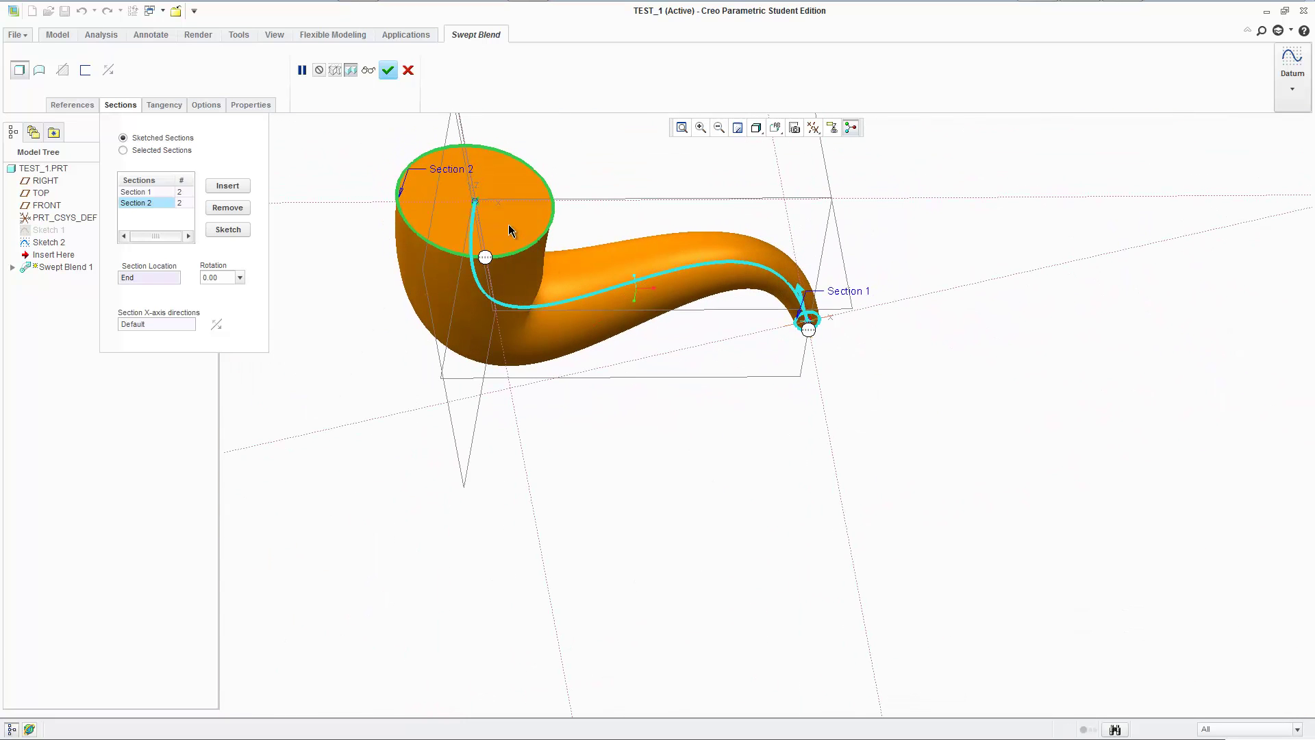
middle_click_drag(509, 224, 492, 259)
scroll(496, 286, "up", 3)
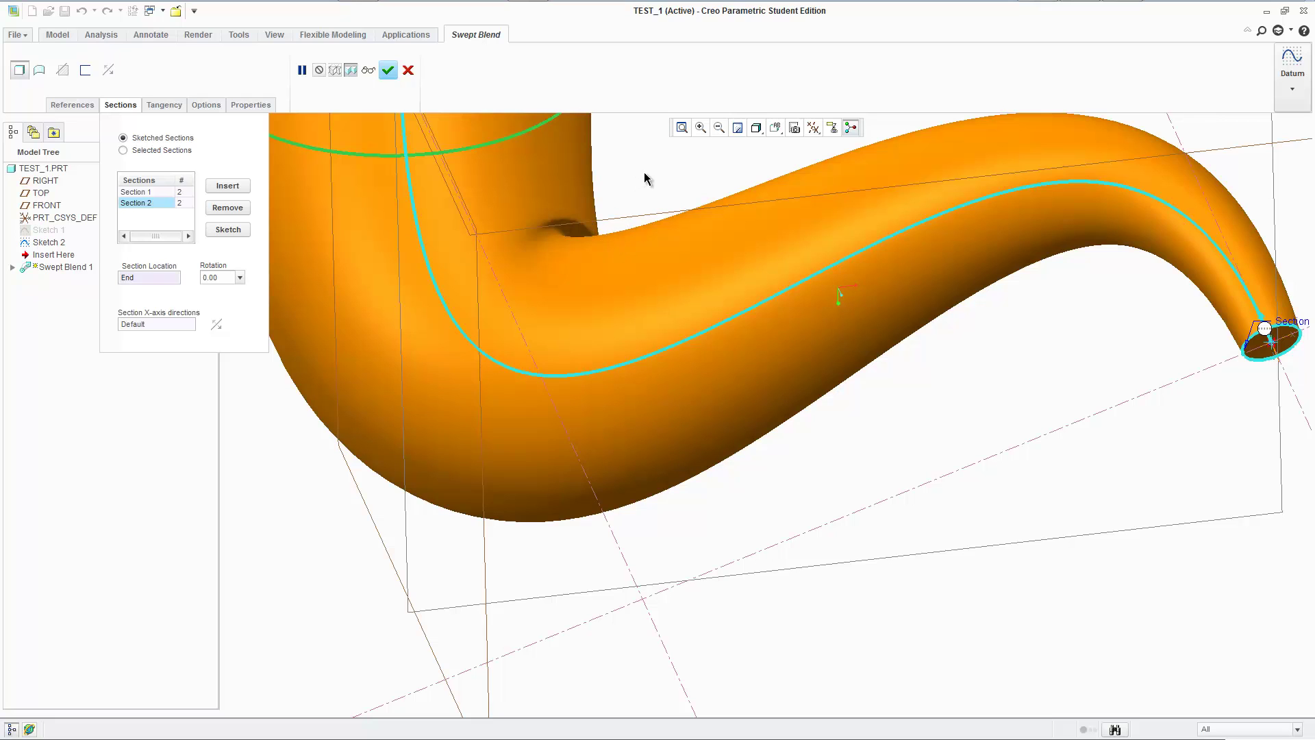
middle_click_drag(644, 173, 566, 235)
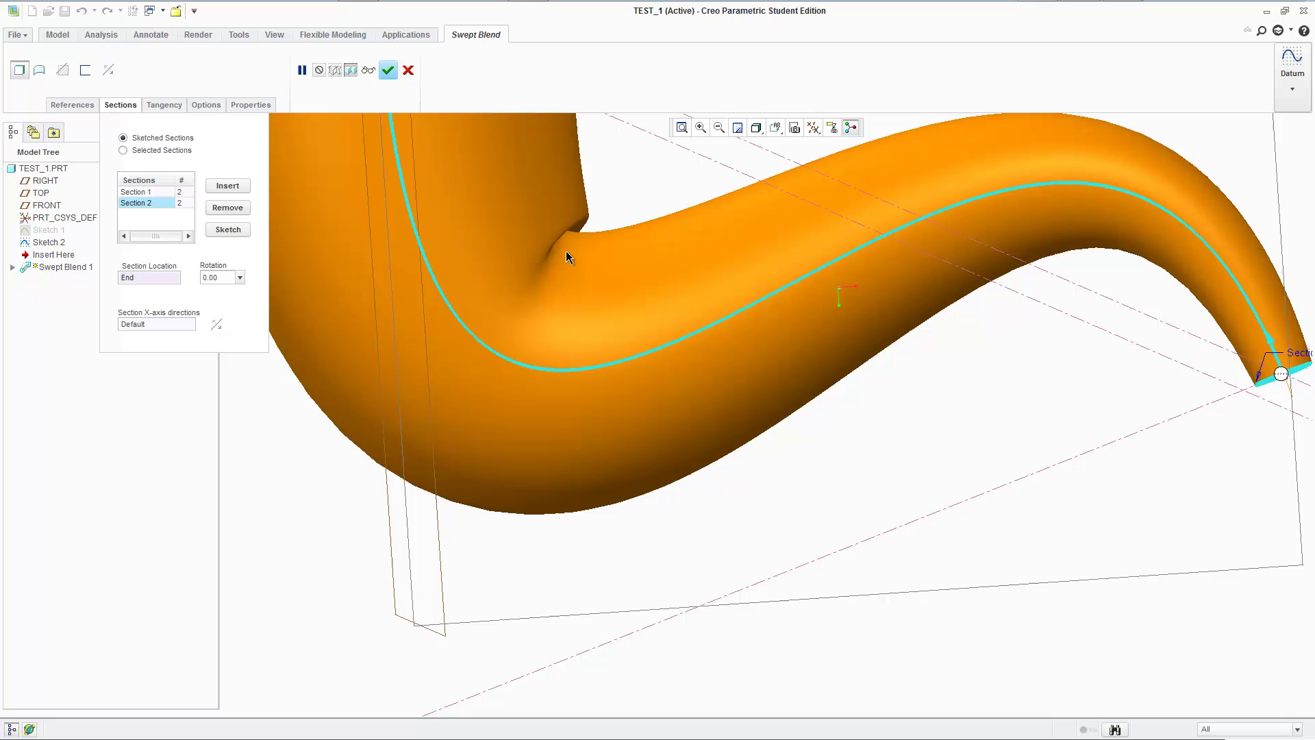
scroll(607, 261, "up", 3)
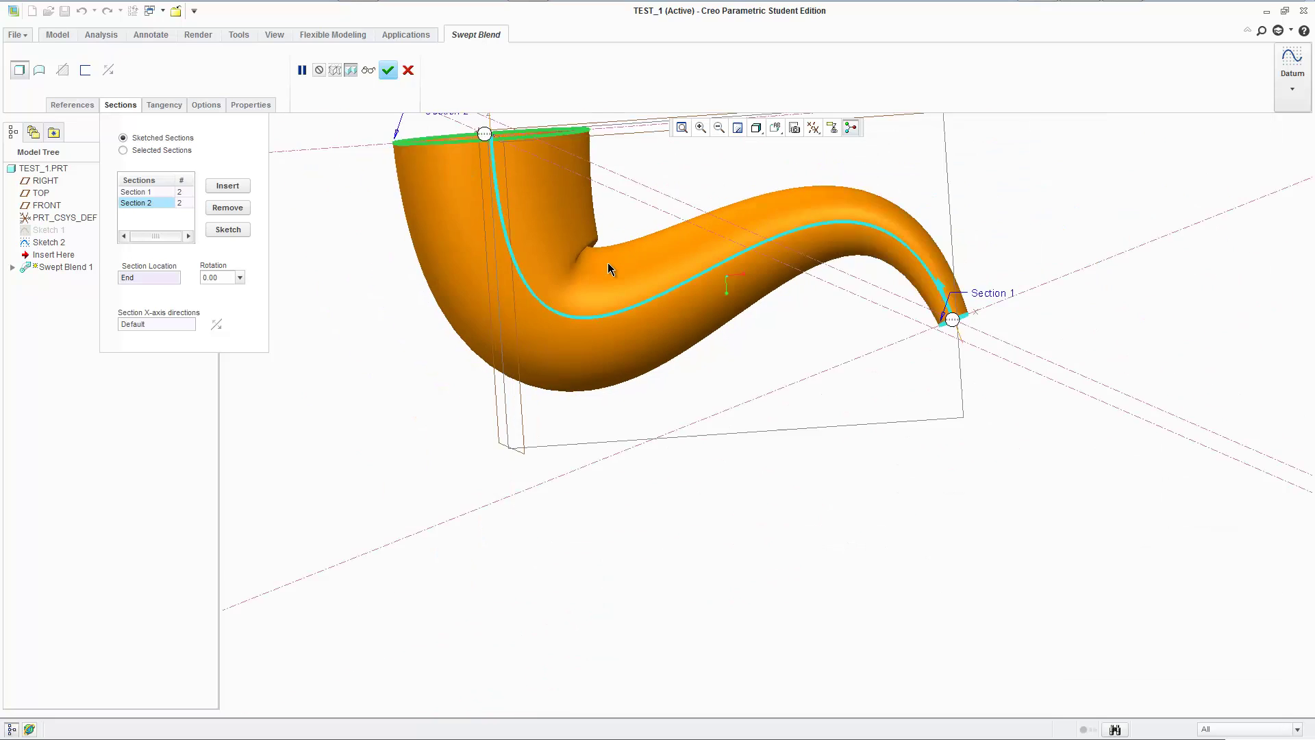
middle_click_drag(611, 265, 644, 205)
middle_click(646, 268)
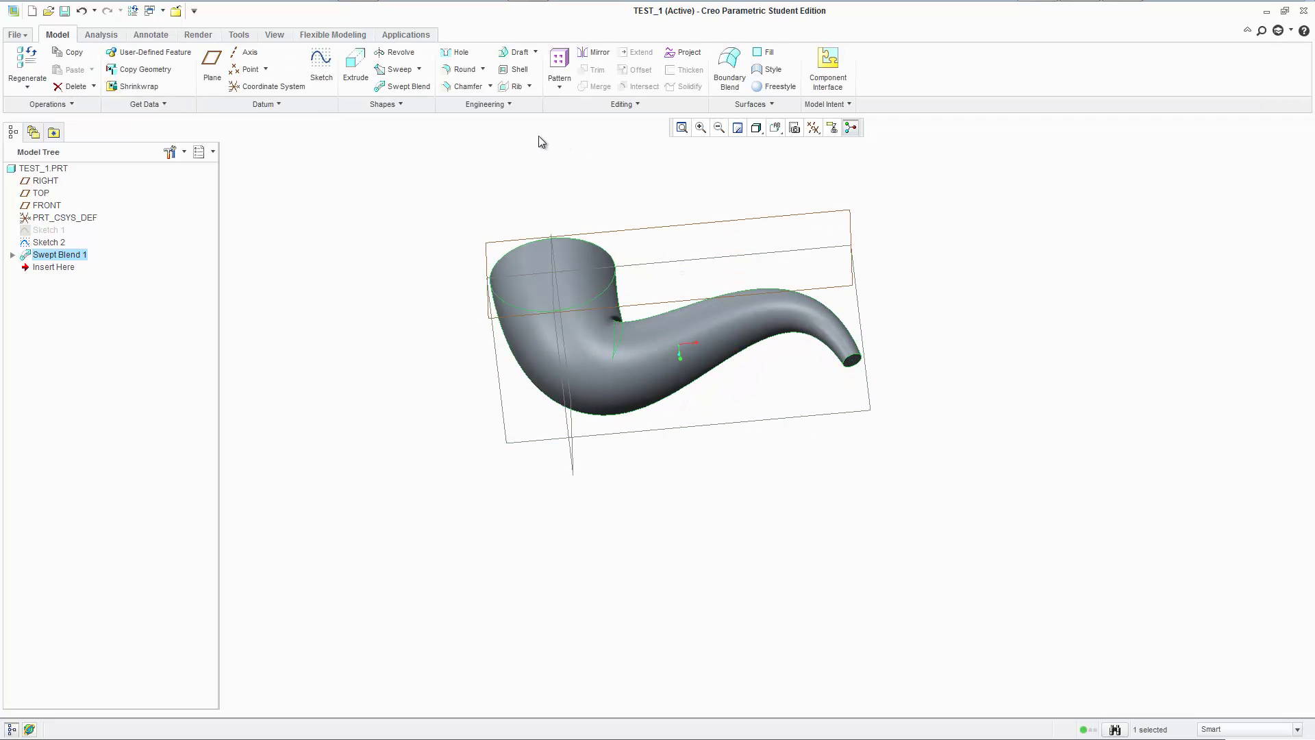
Start a shell and select the wide and narrow end faces for removal.
left_click(518, 72)
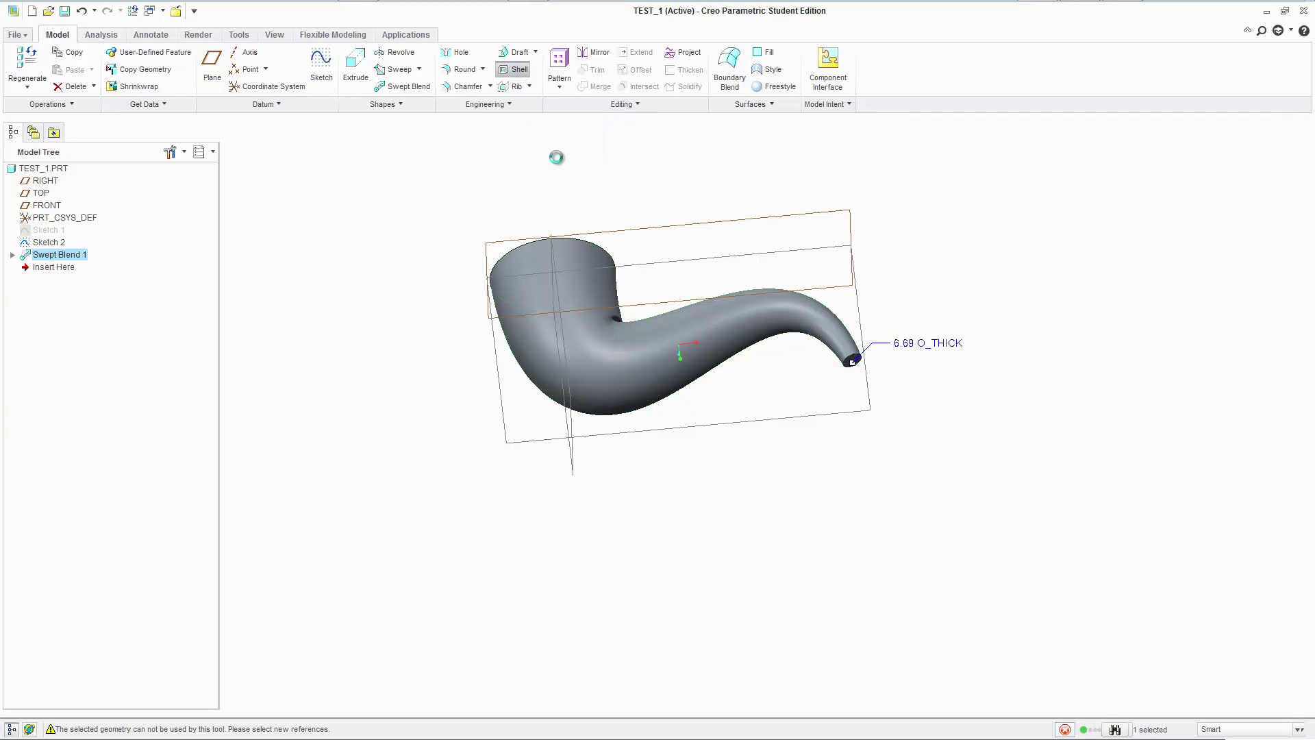
left_click(586, 302)
middle_click_drag(646, 206, 662, 274)
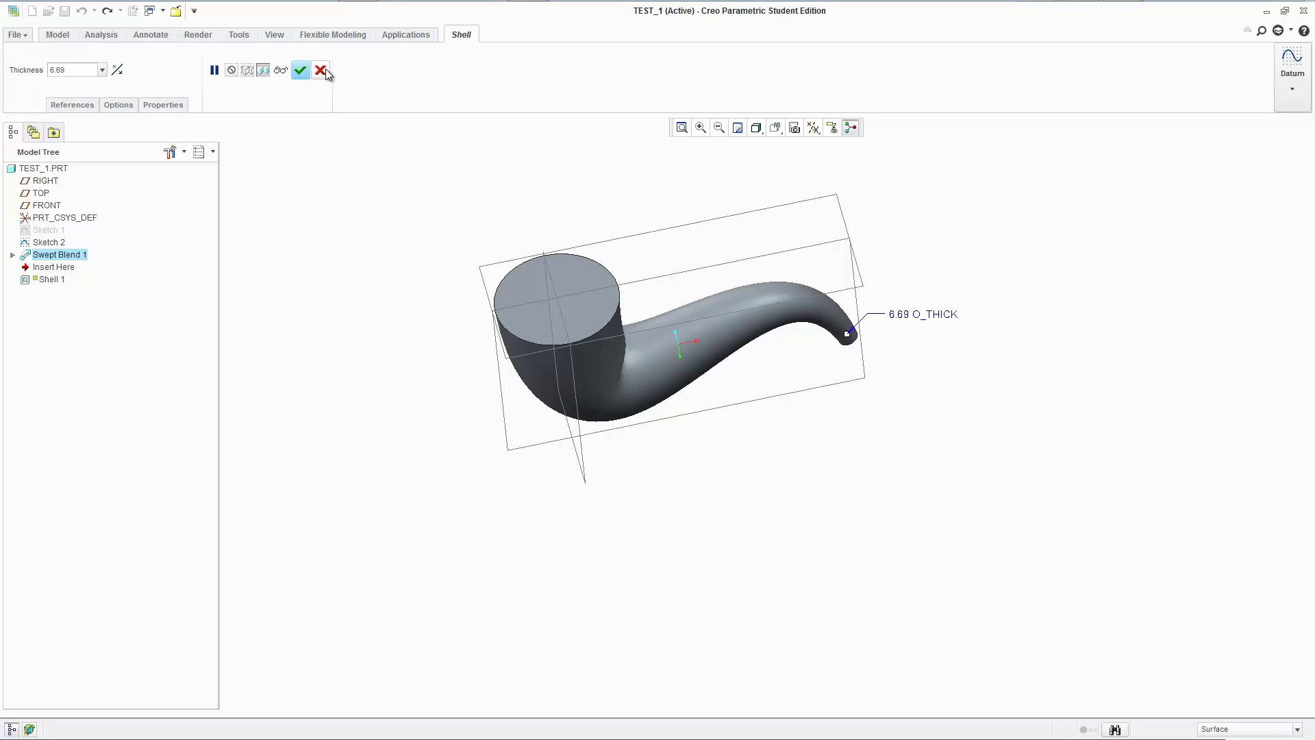
left_click(573, 307)
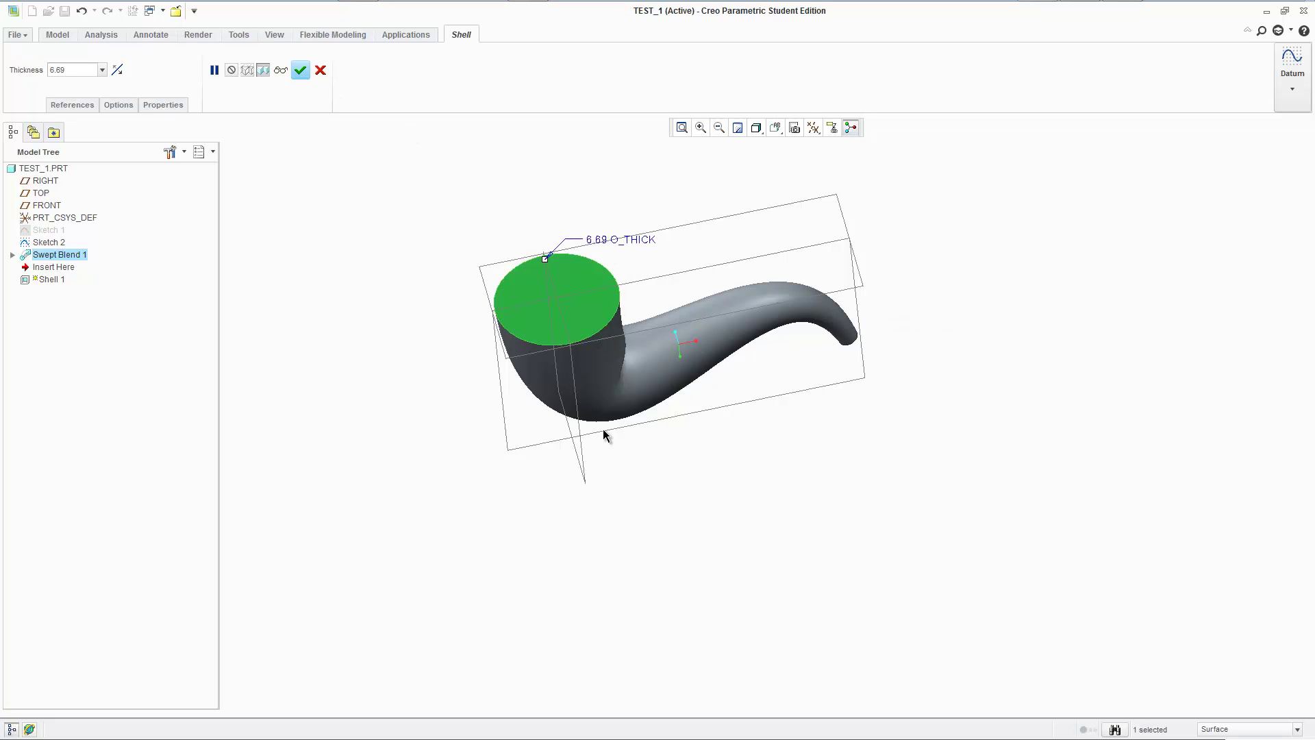
middle_click_drag(923, 352, 766, 302)
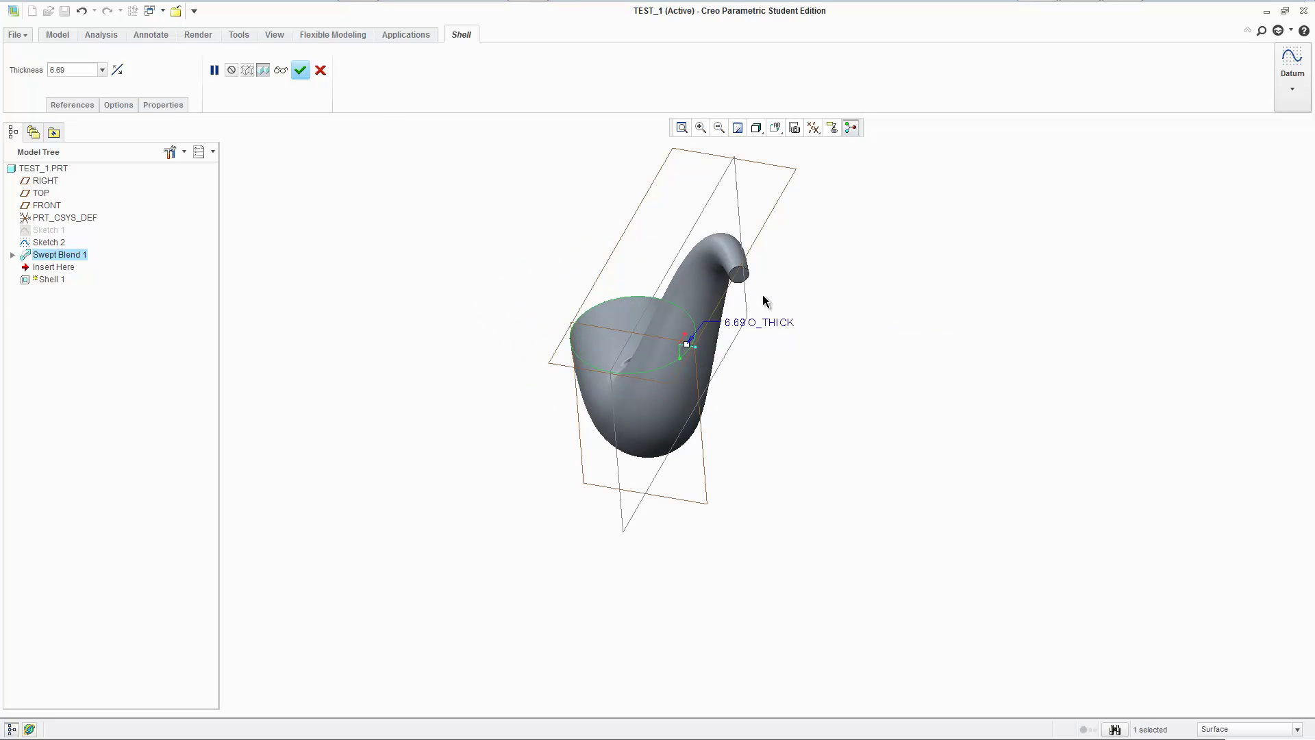
scroll(735, 262, "up", 5)
left_click(734, 261, "ctrl")
scroll(734, 262, "down", 4)
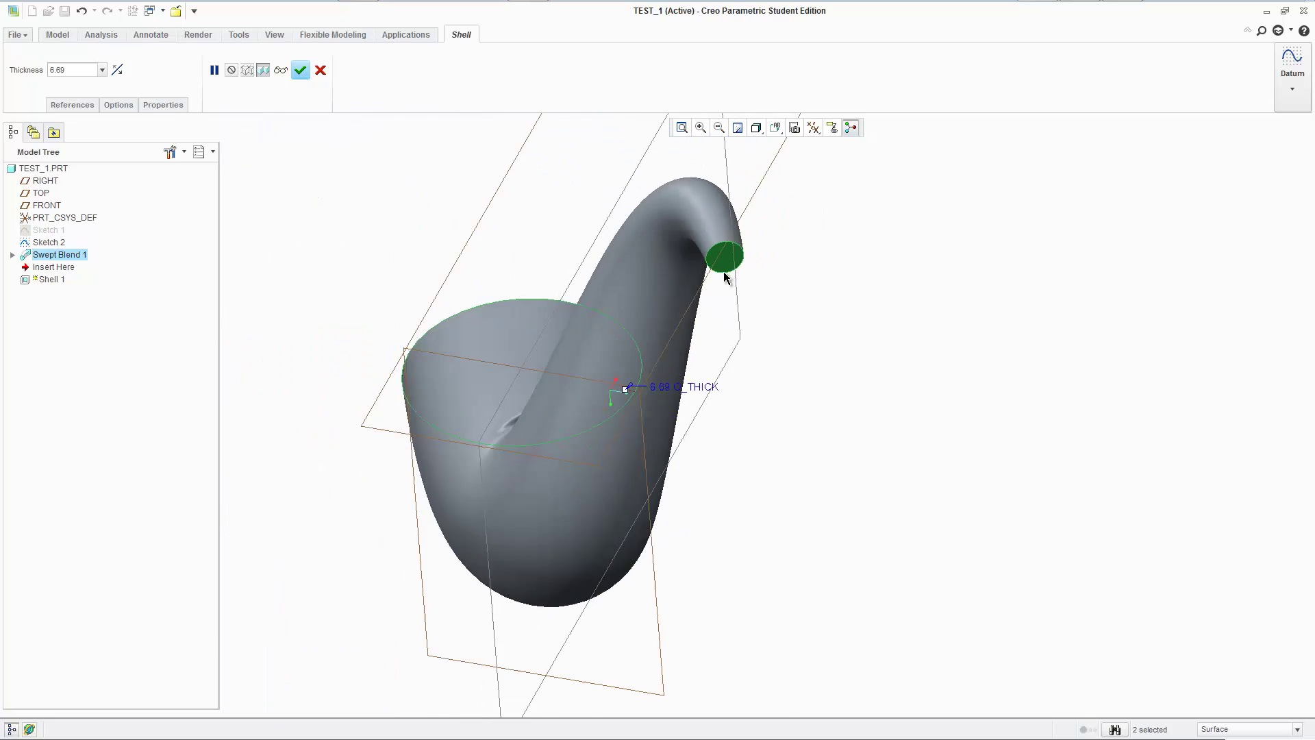
key("ctrl+d")
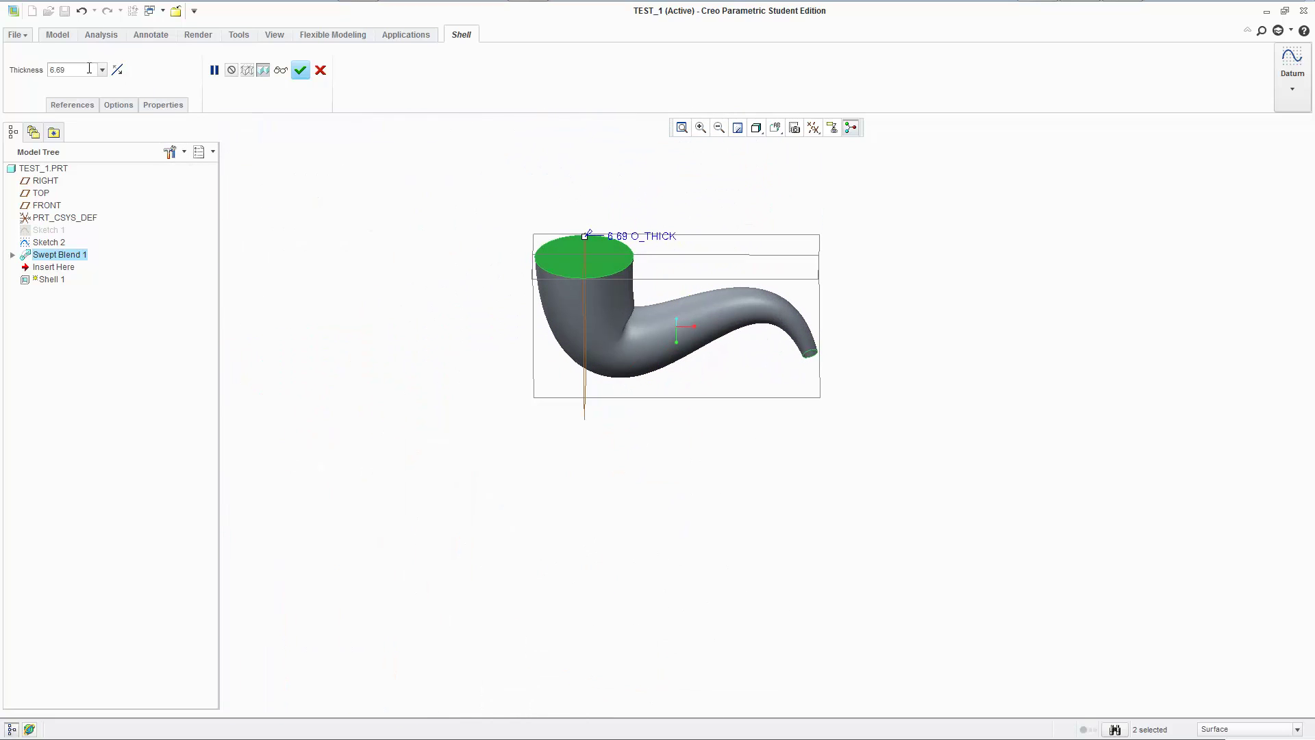
Set the shell thickness to 50 and confirm the feature.
double_click(88, 68)
type("50")
key("Return")
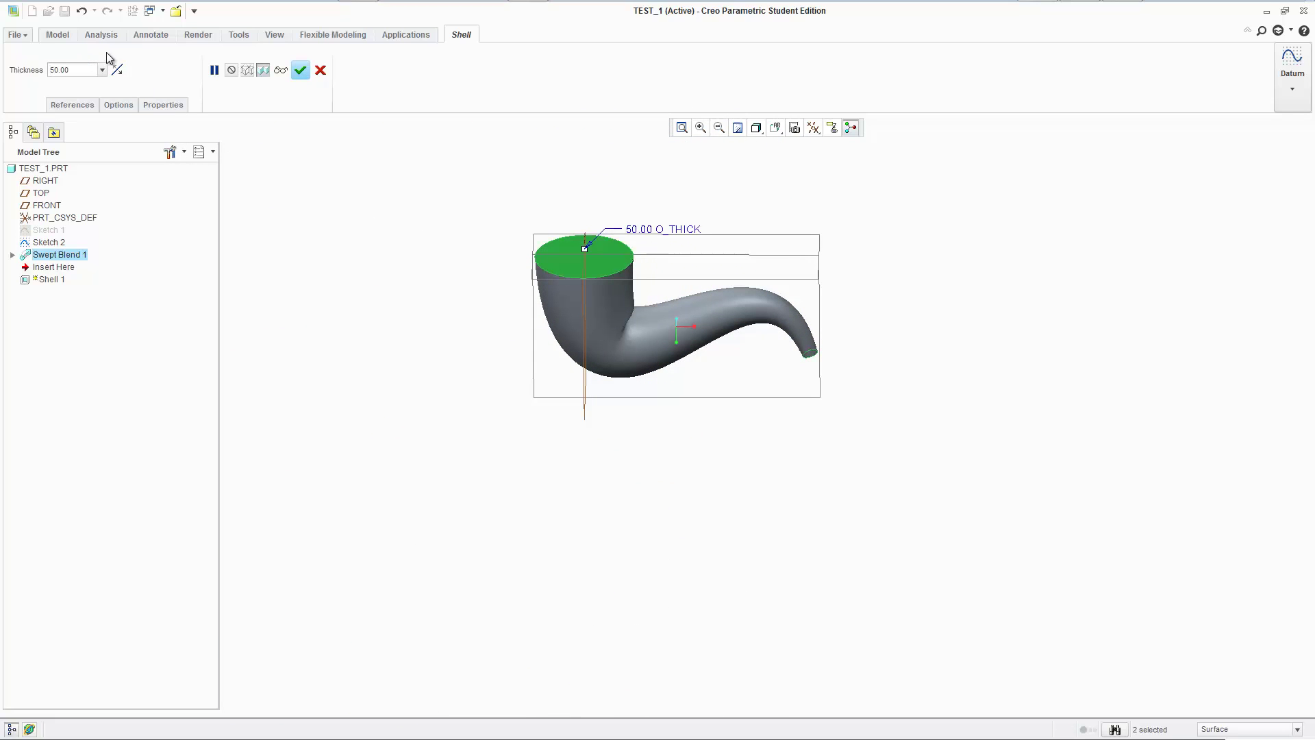
left_click(301, 71)
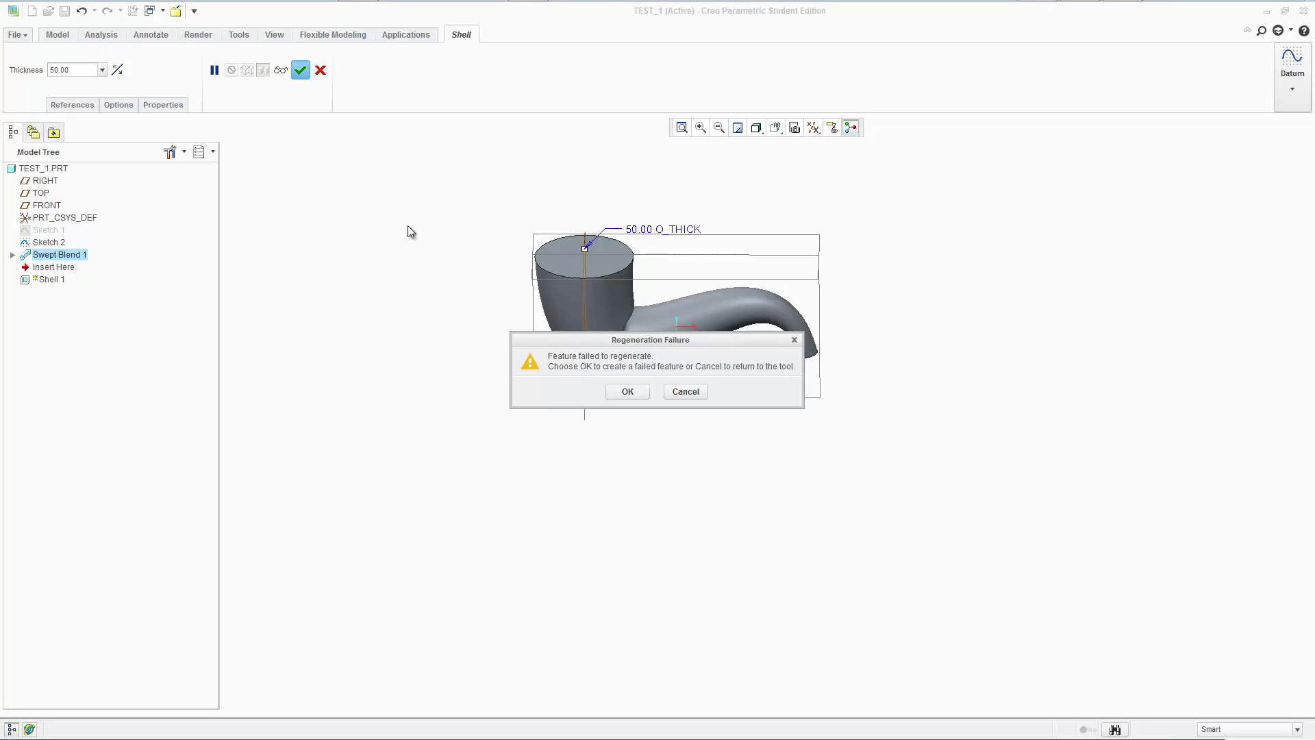
Dismiss the regeneration failure and delete the failed Shell 1 from the Model Tree.
left_click(628, 392)
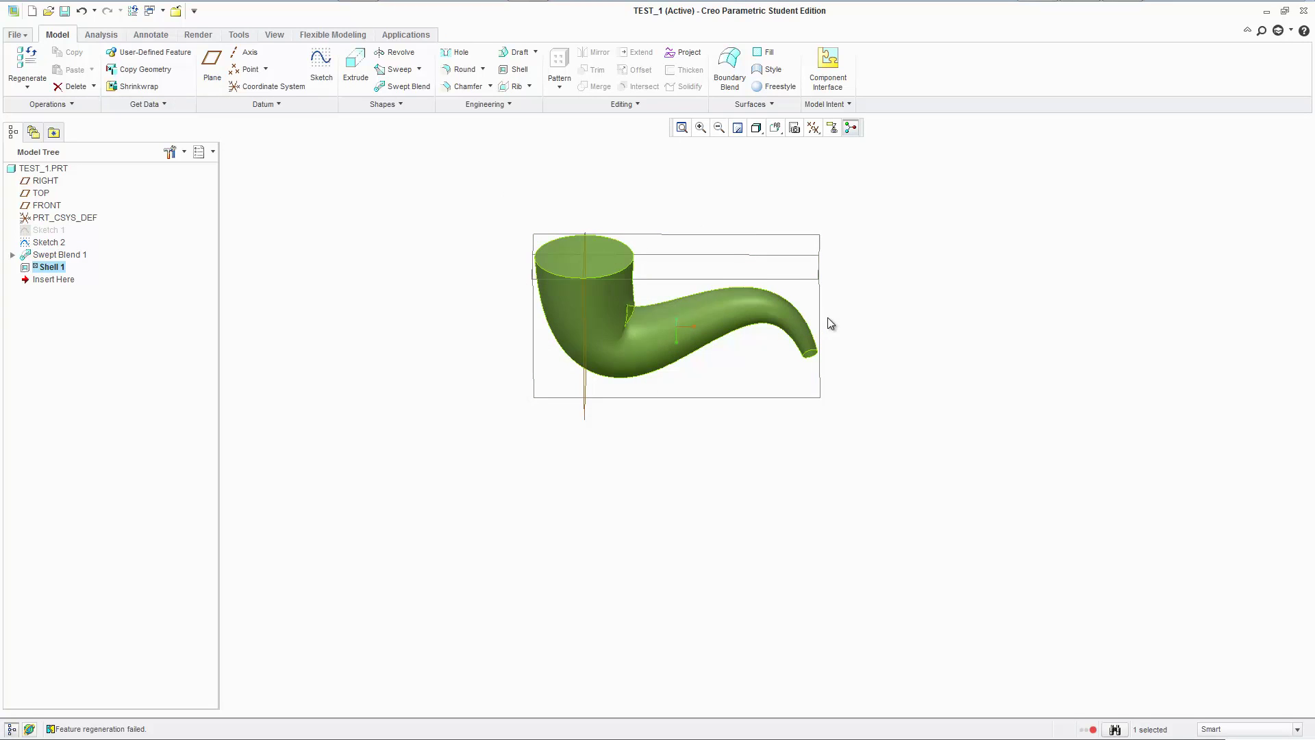
middle_click_drag(685, 233, 591, 461)
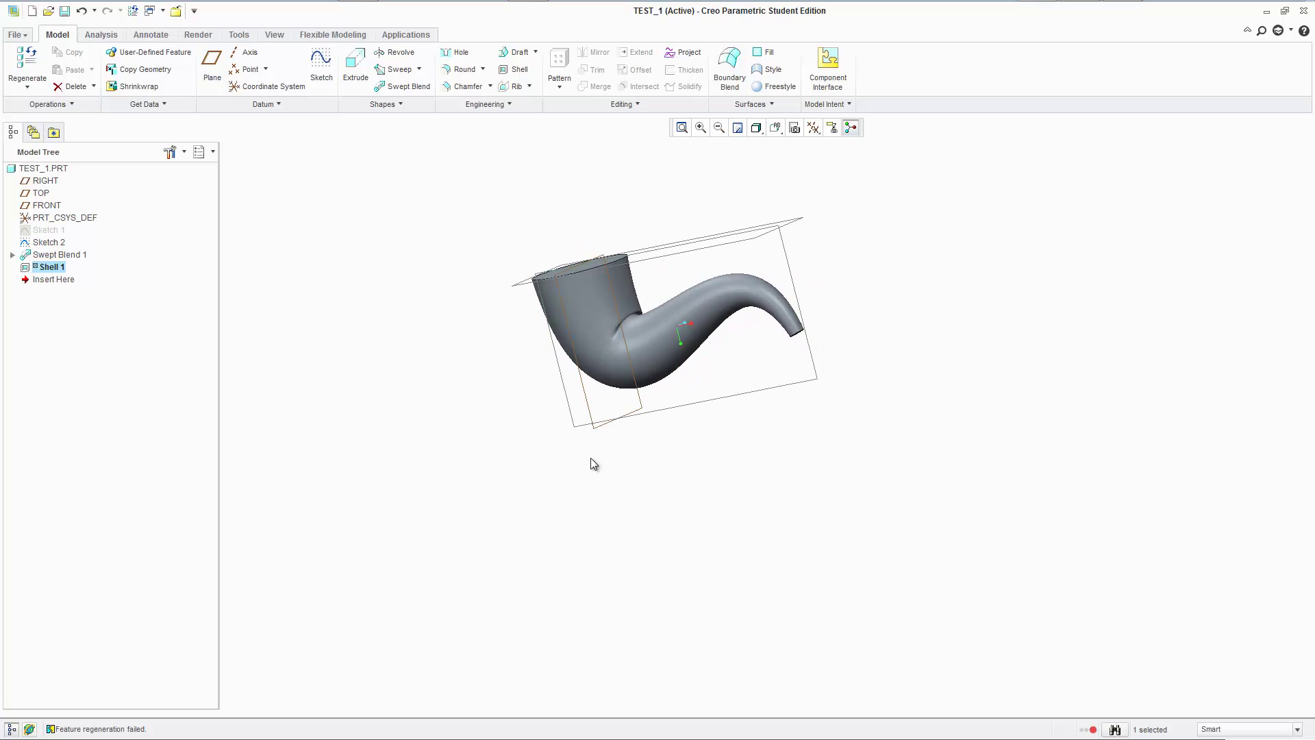
right_click(45, 267)
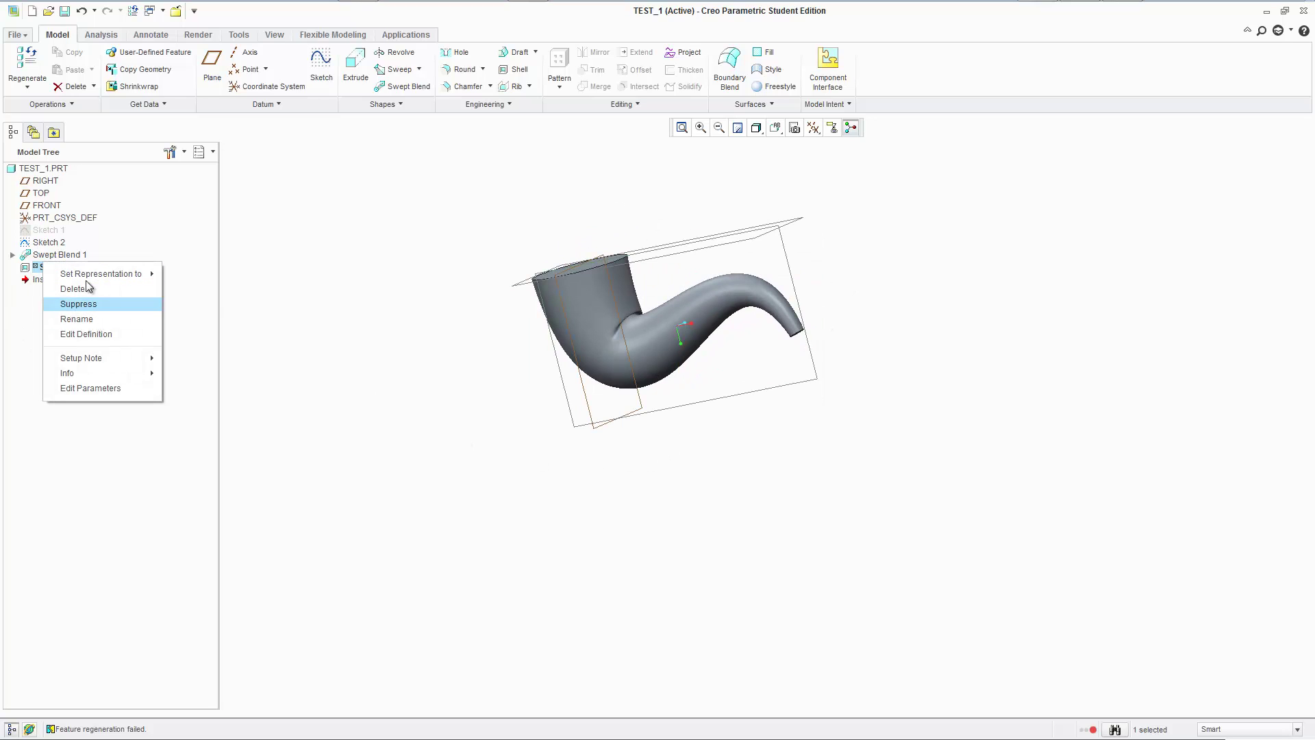
left_click(82, 288)
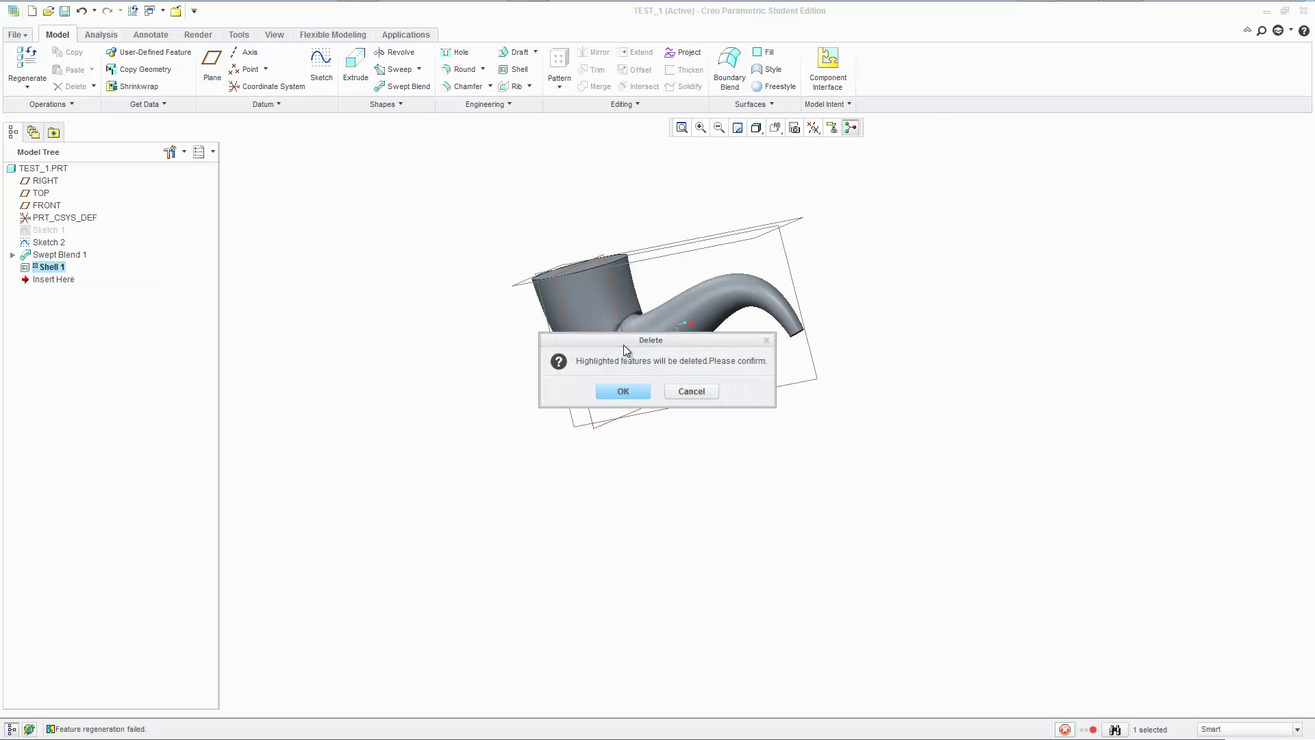
left_click(624, 390)
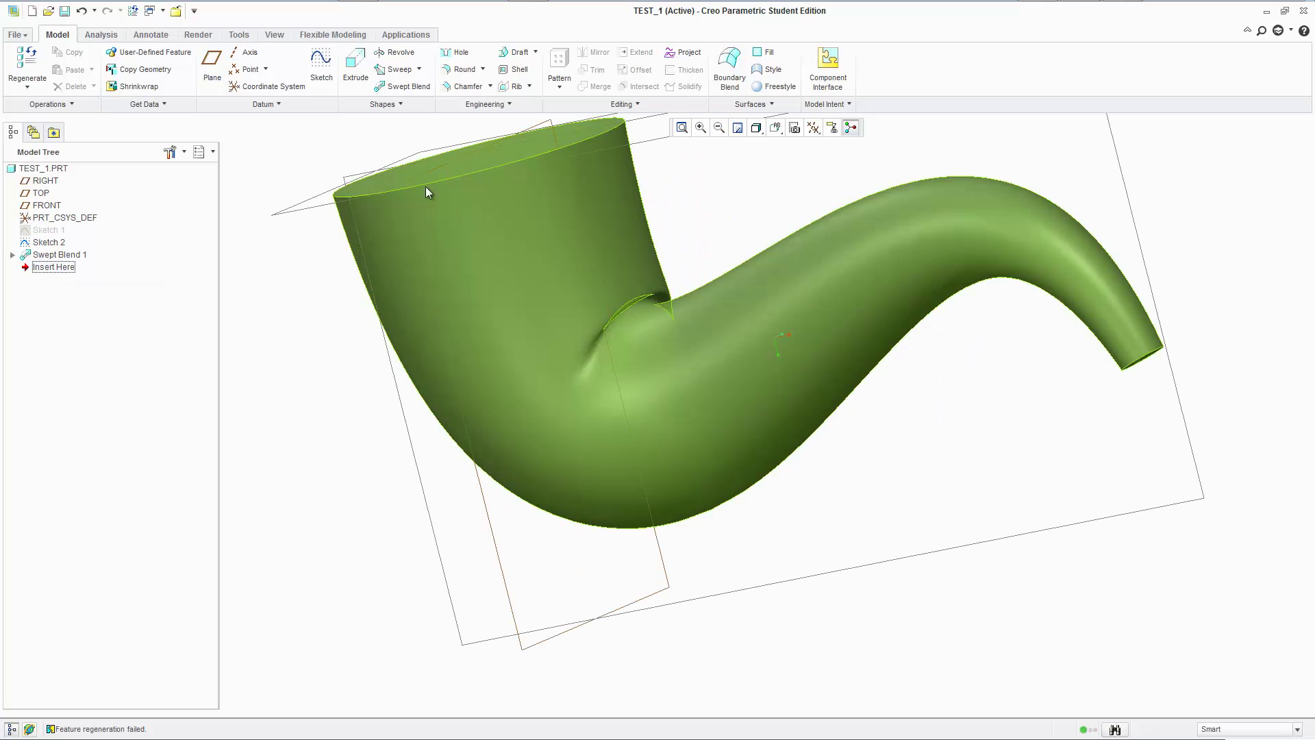
scroll(438, 189, "down", 4)
middle_click_drag(513, 165, 594, 258, "ctrl")
Shell the tube open at its top face at the default 6.69 thickness, which fails again.
left_click(507, 73)
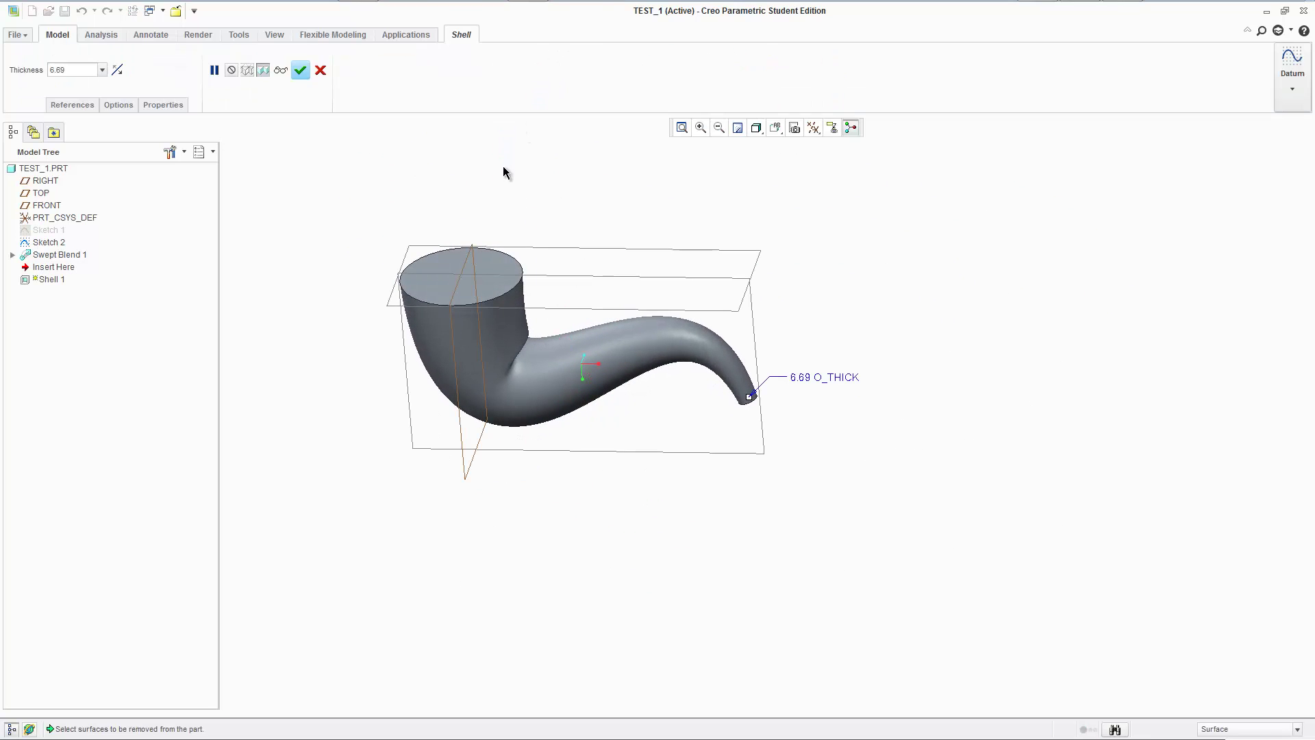
left_click(478, 270)
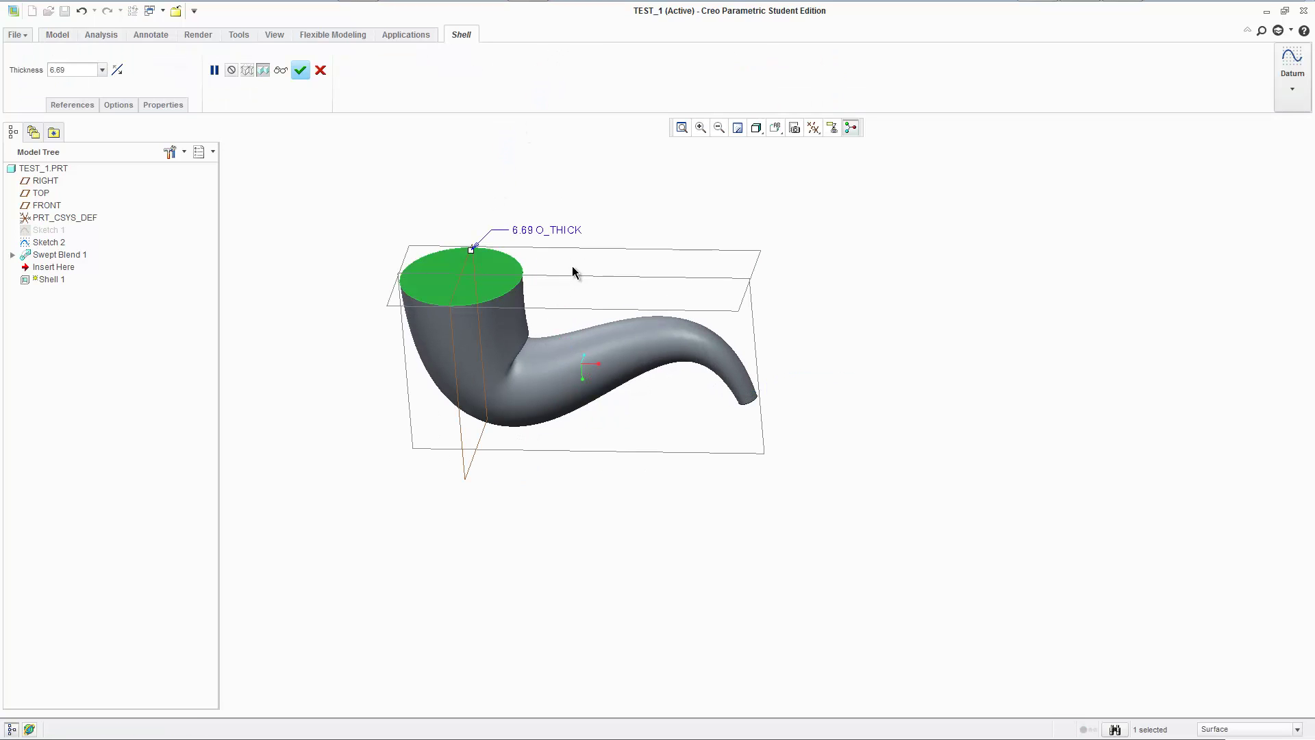
left_click(309, 70)
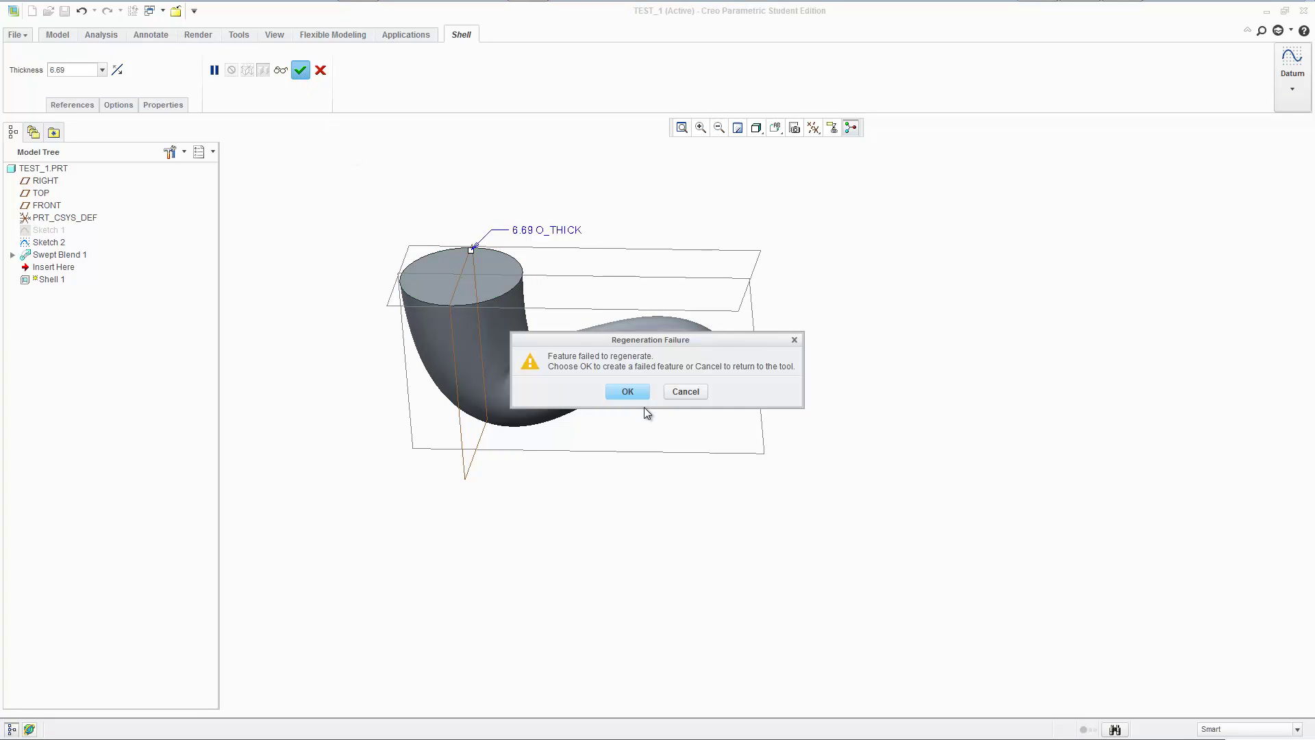
left_click(627, 392)
scroll(610, 402, "up", 3)
scroll(602, 406, "down", 3)
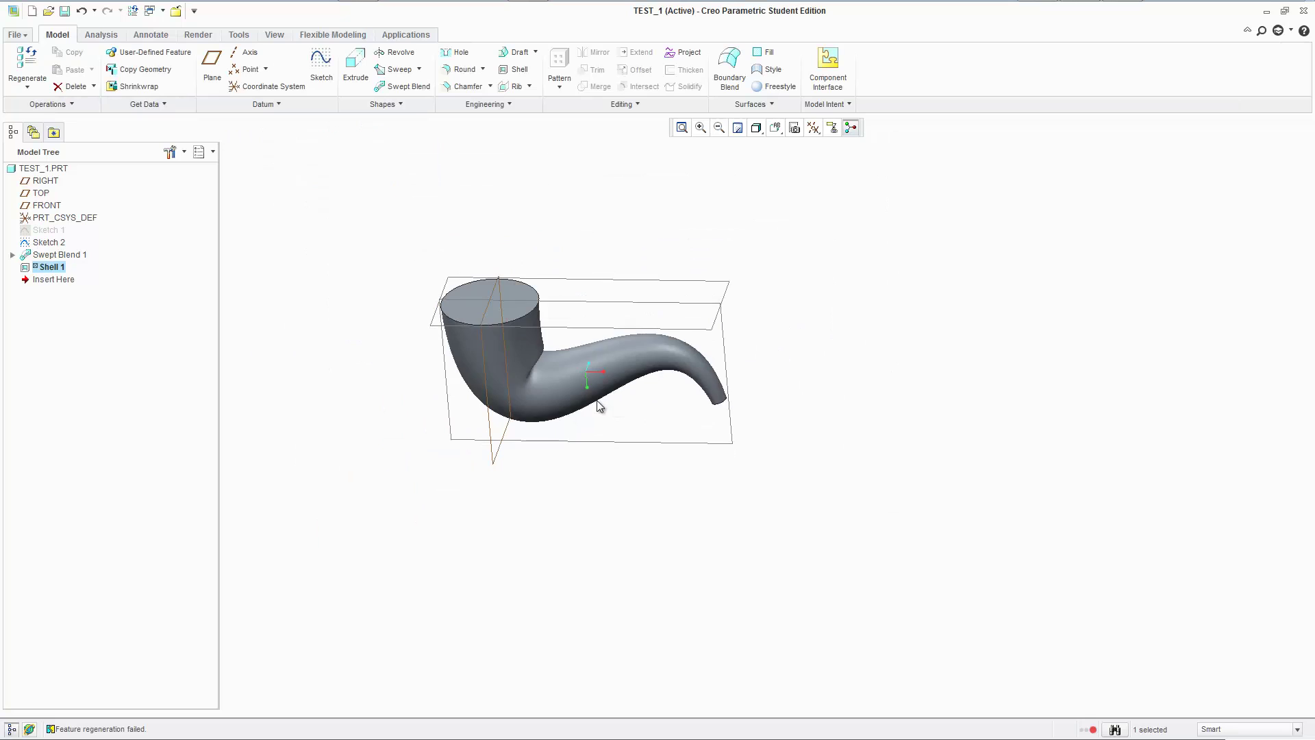
Delete the failed Shell 1 and select Swept Blend 1 in the Model Tree.
right_click(69, 270)
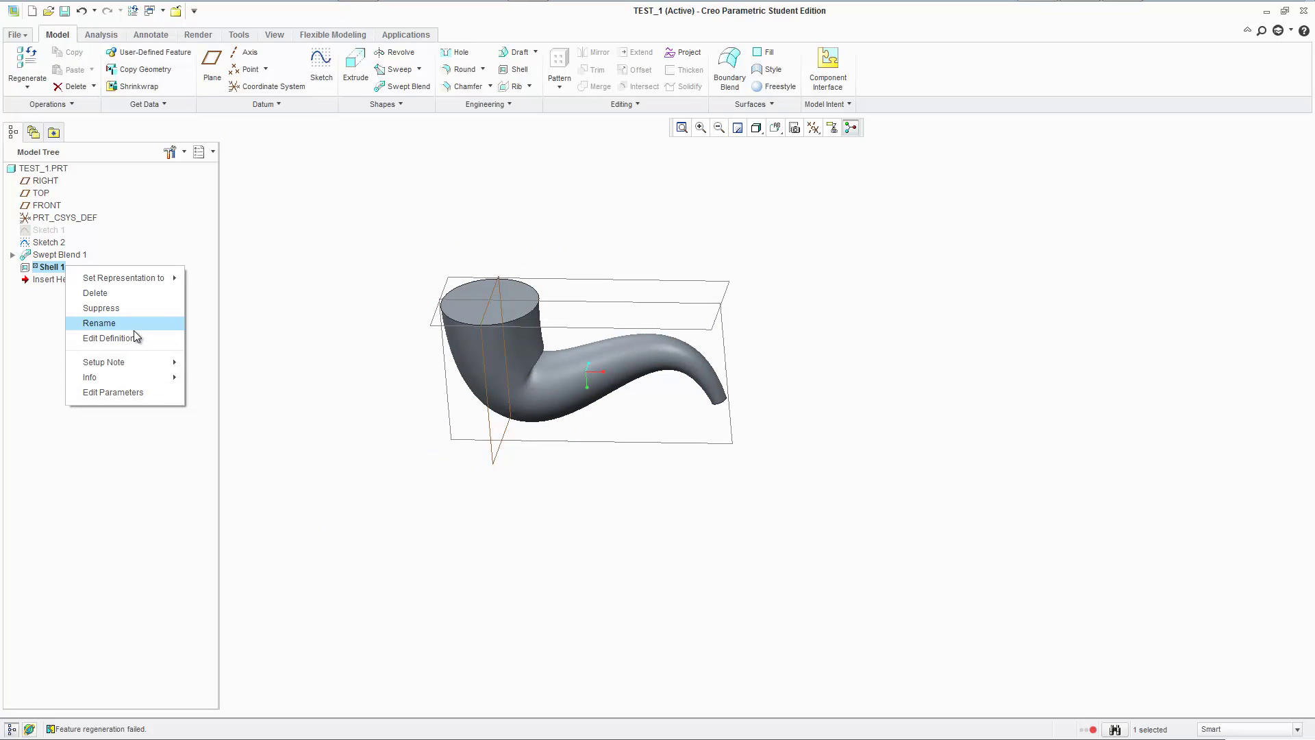
left_click(136, 308)
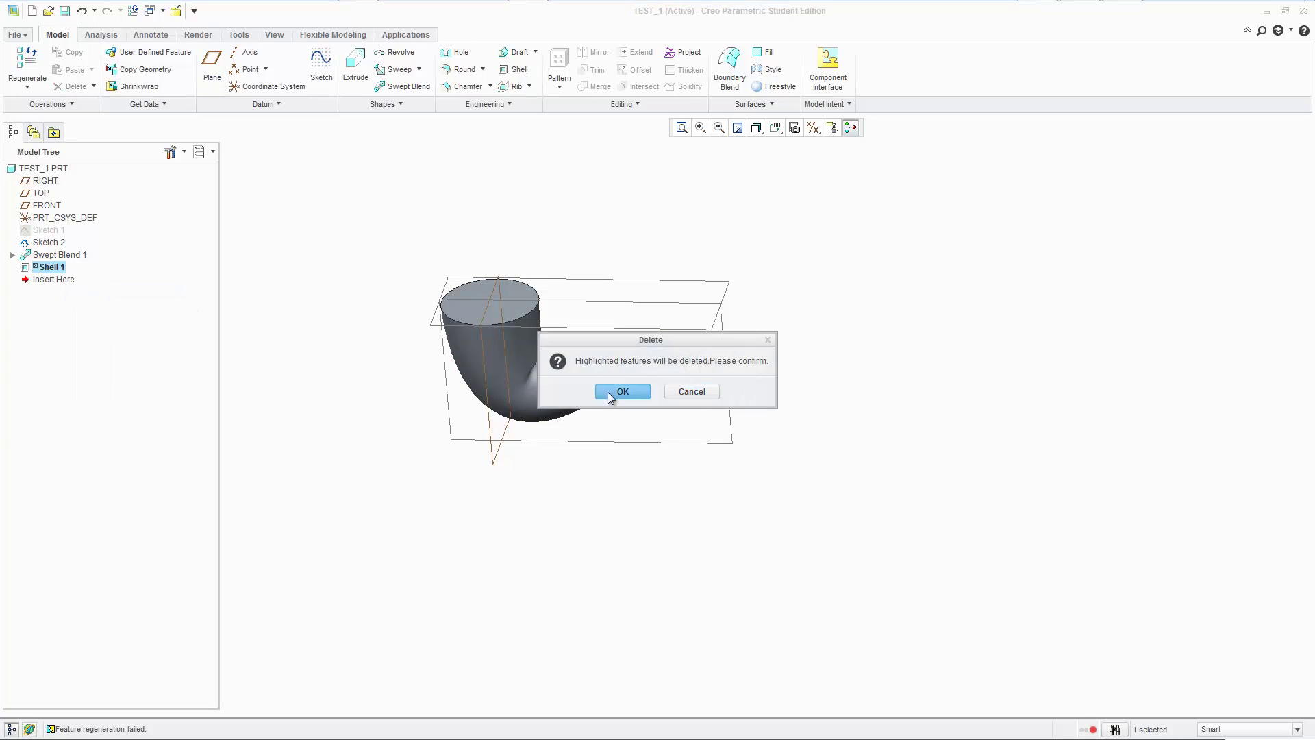
left_click(608, 391)
left_click(60, 255)
Edit the definition of Swept Blend 1 and remove Section 2 from its sections.
right_click(63, 256)
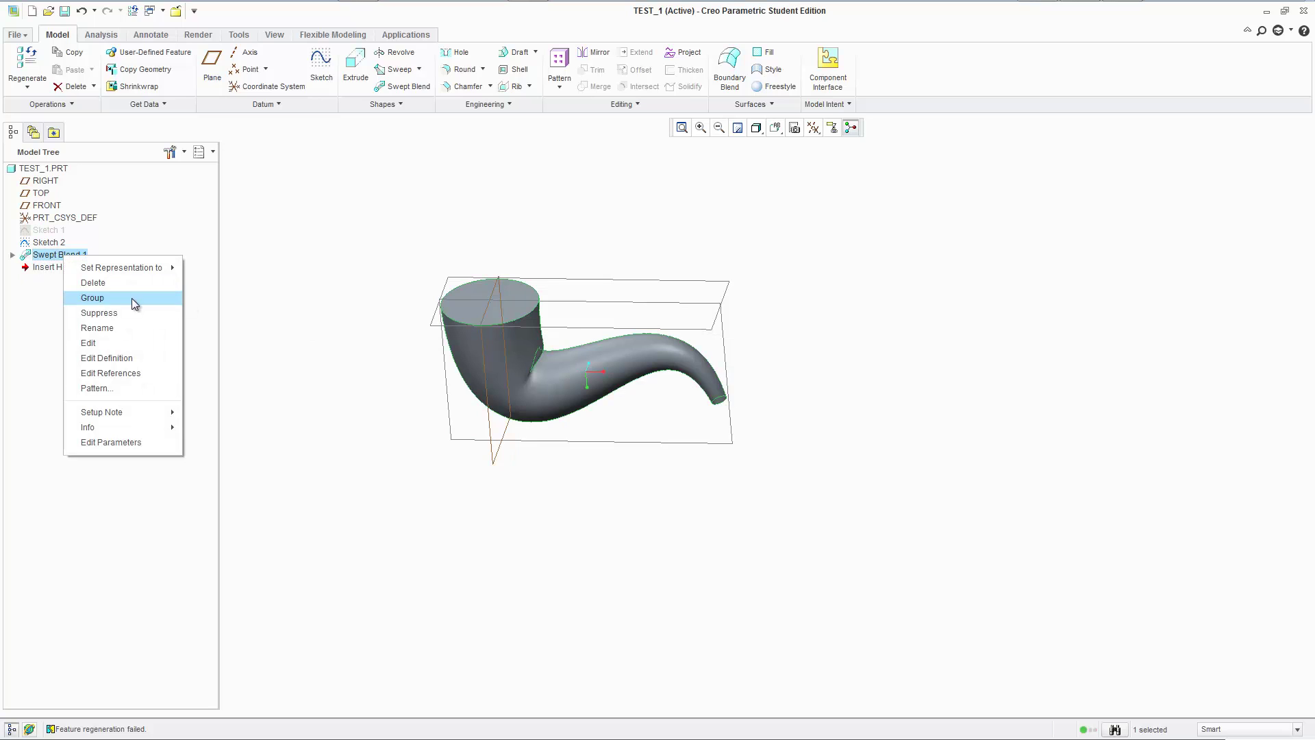
left_click(137, 359)
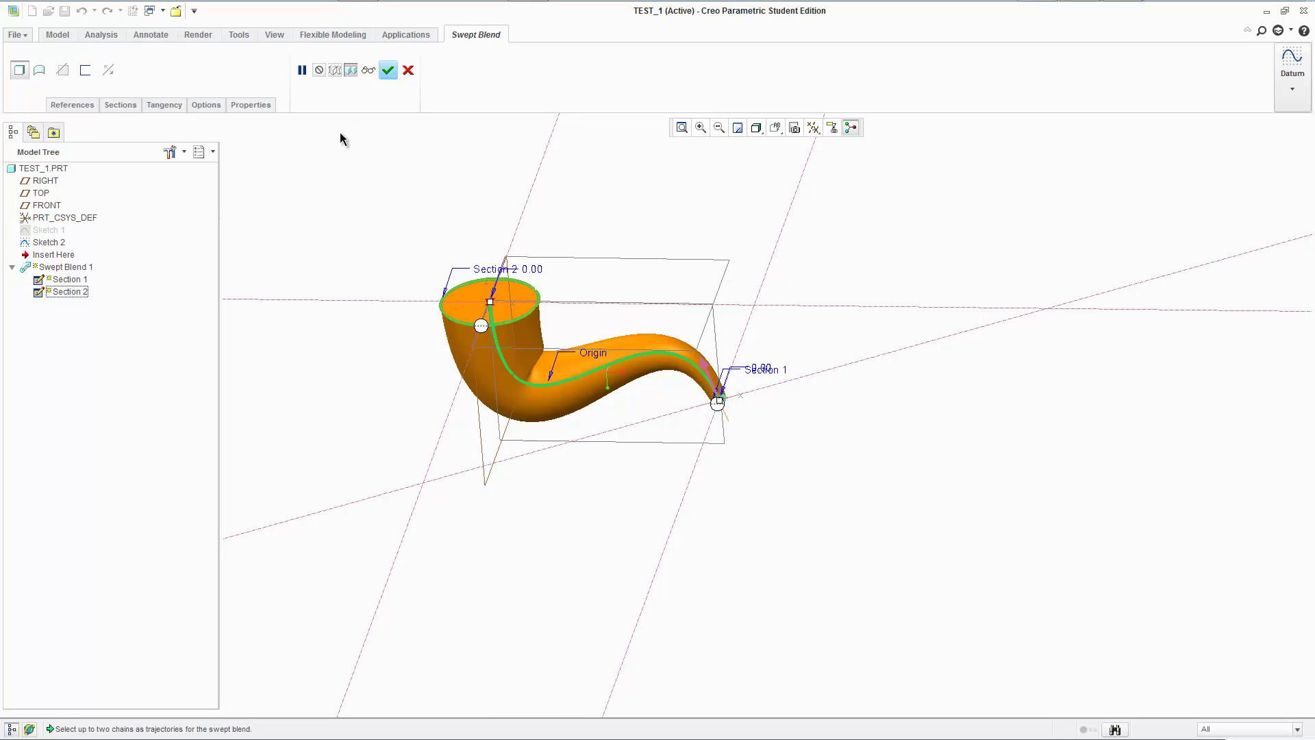
left_click(120, 104)
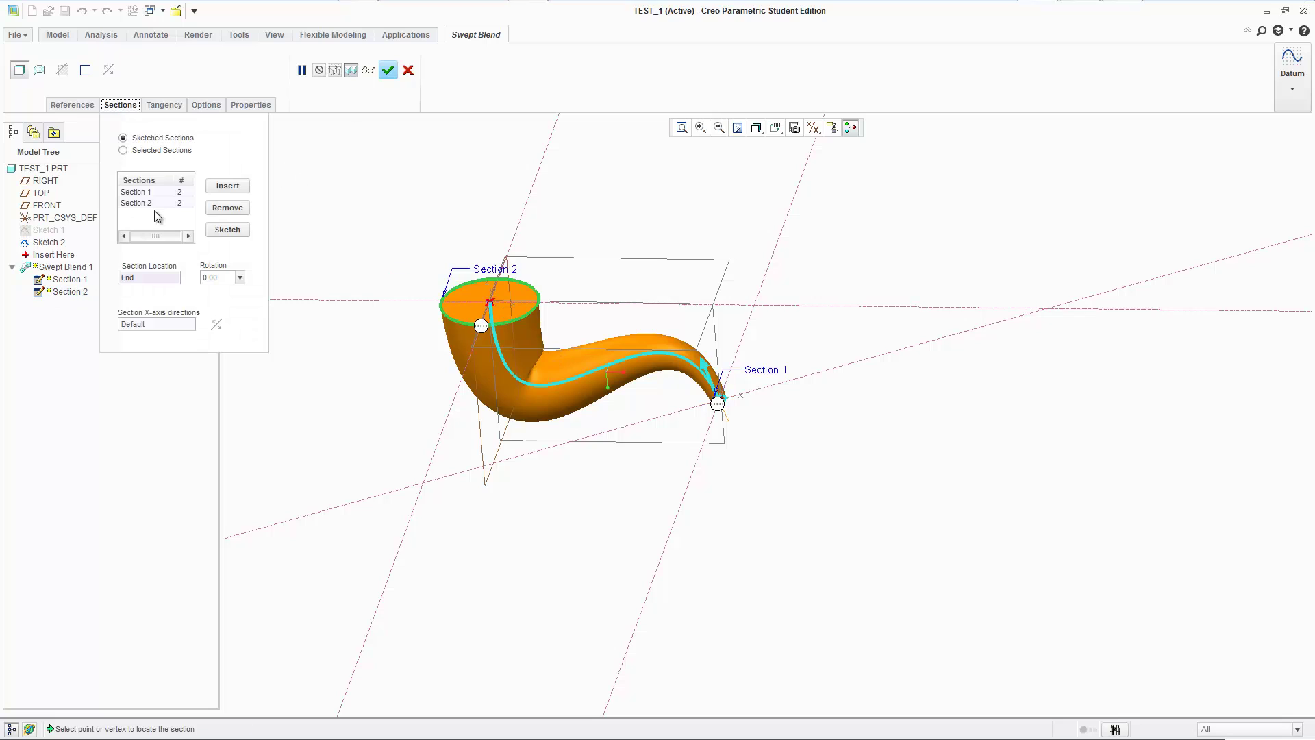
left_click(146, 204)
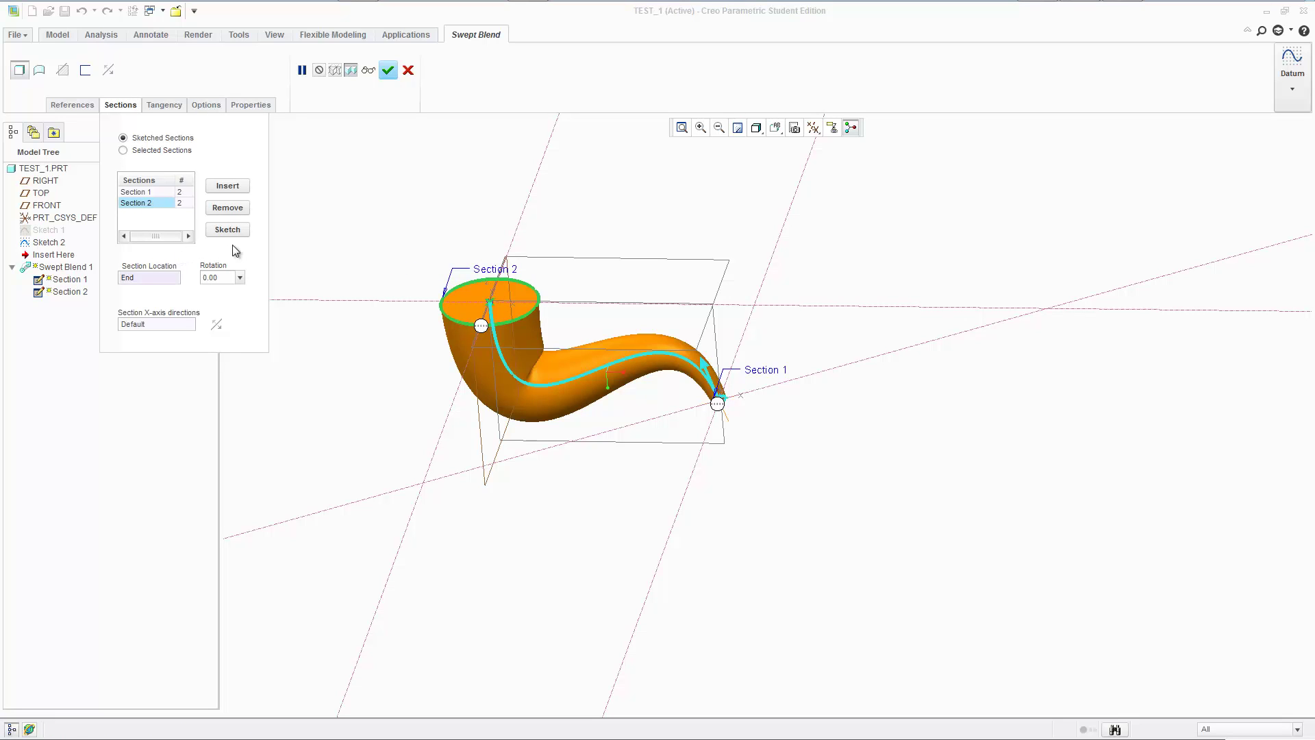
right_click(146, 205)
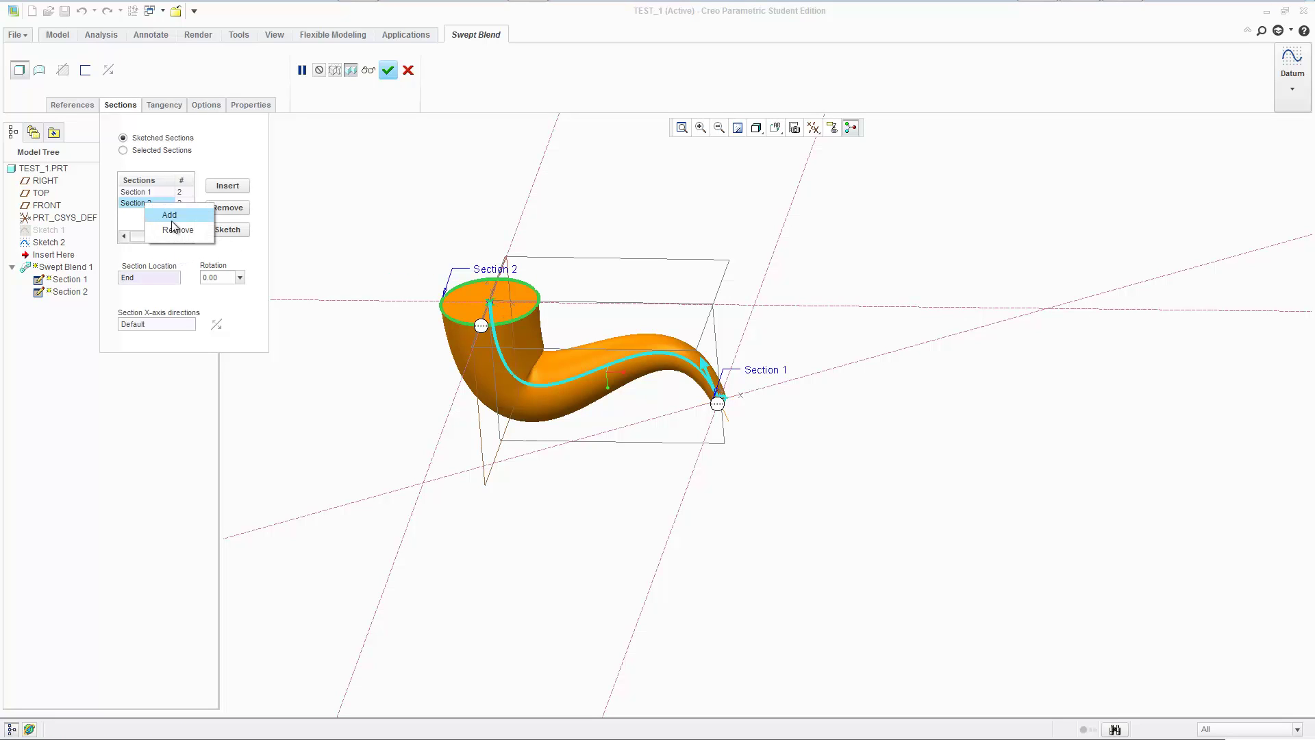
left_click(178, 230)
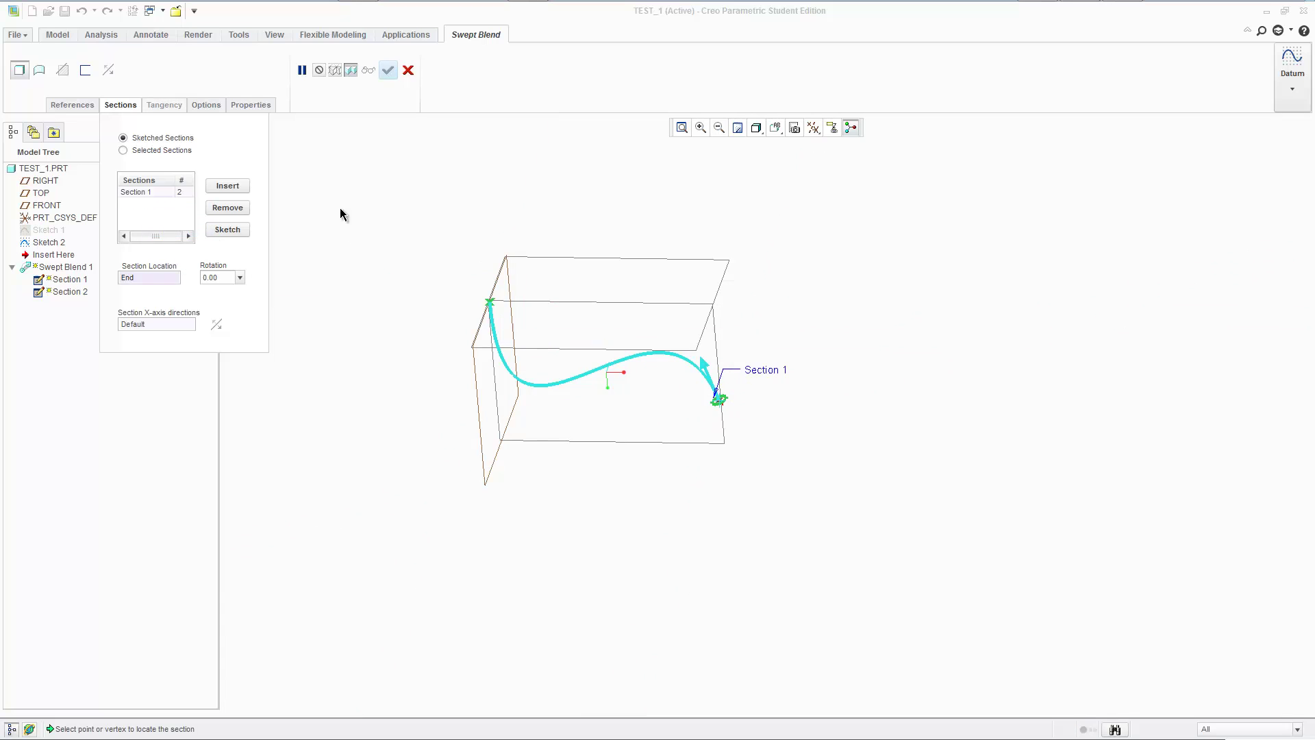
Insert a new Section 2 as a small circle centred at the origin and finish the blend.
left_click(230, 185)
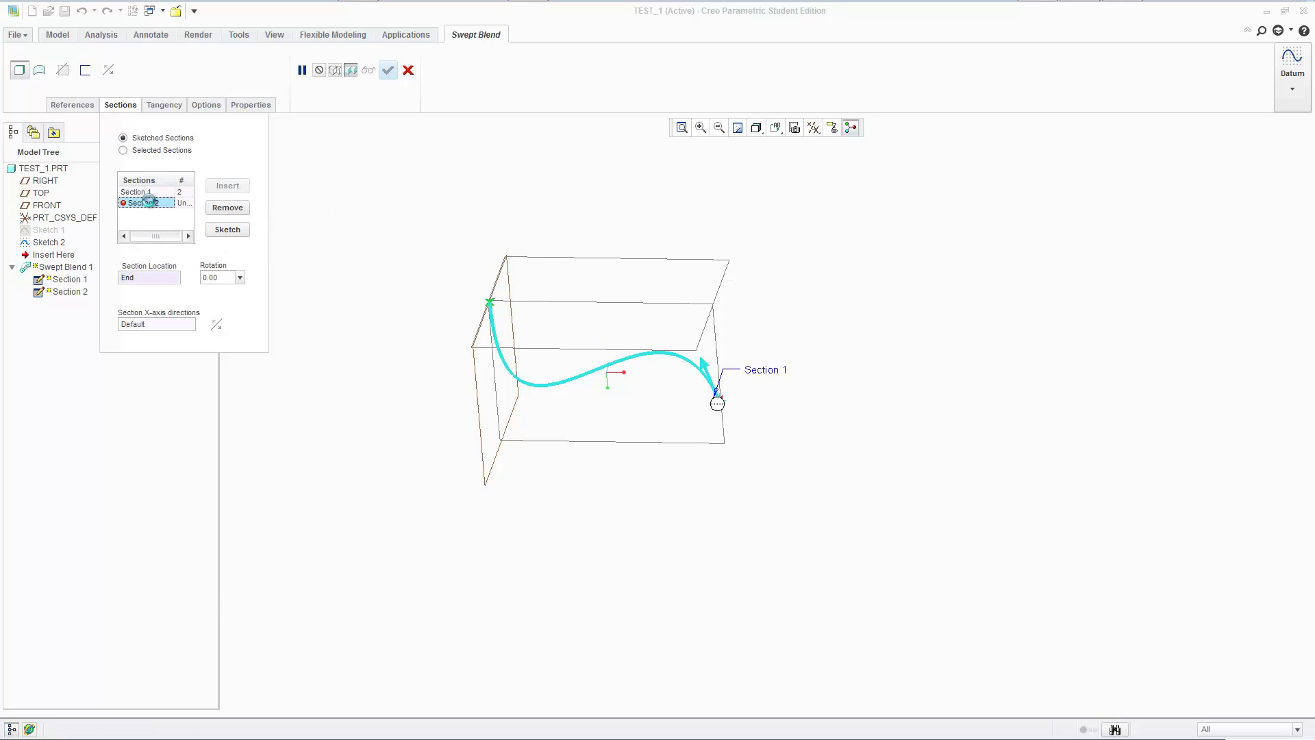
left_click(227, 230)
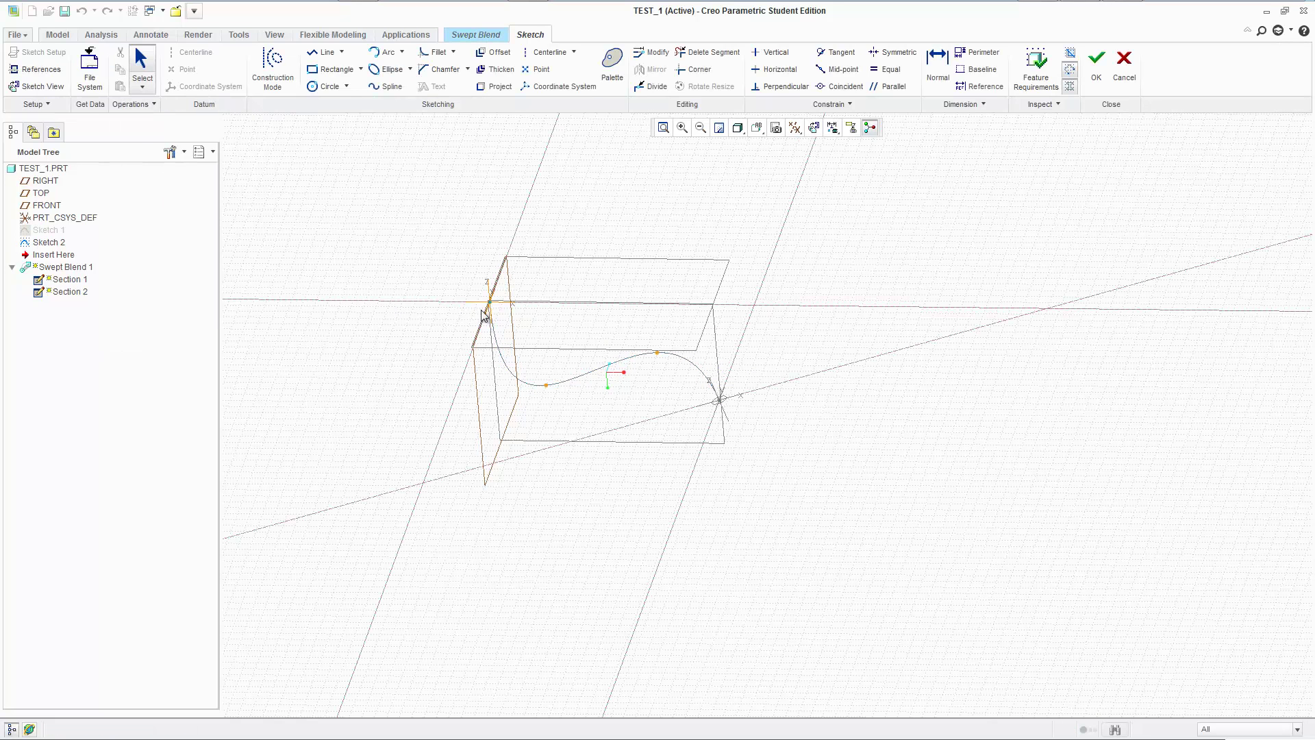
left_click(323, 86)
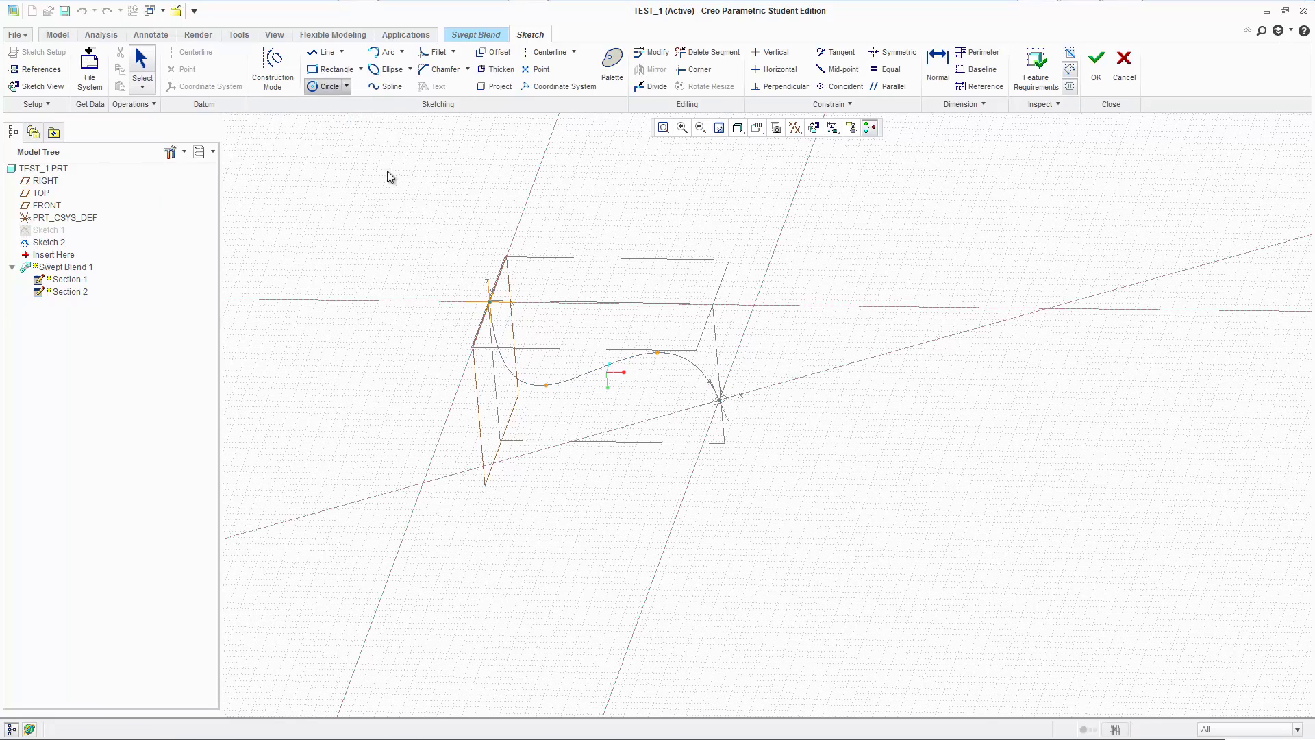
left_click(490, 302)
left_click(516, 300)
middle_click(617, 300)
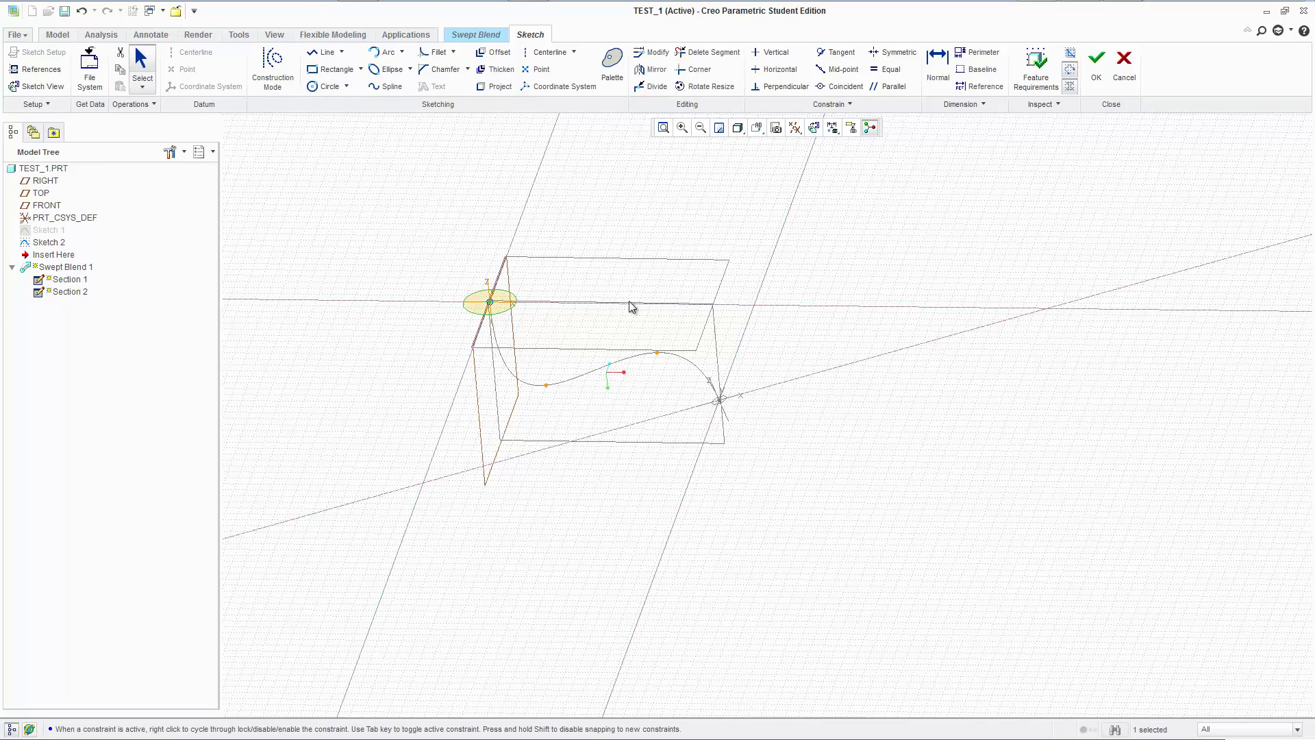
left_click(1096, 66)
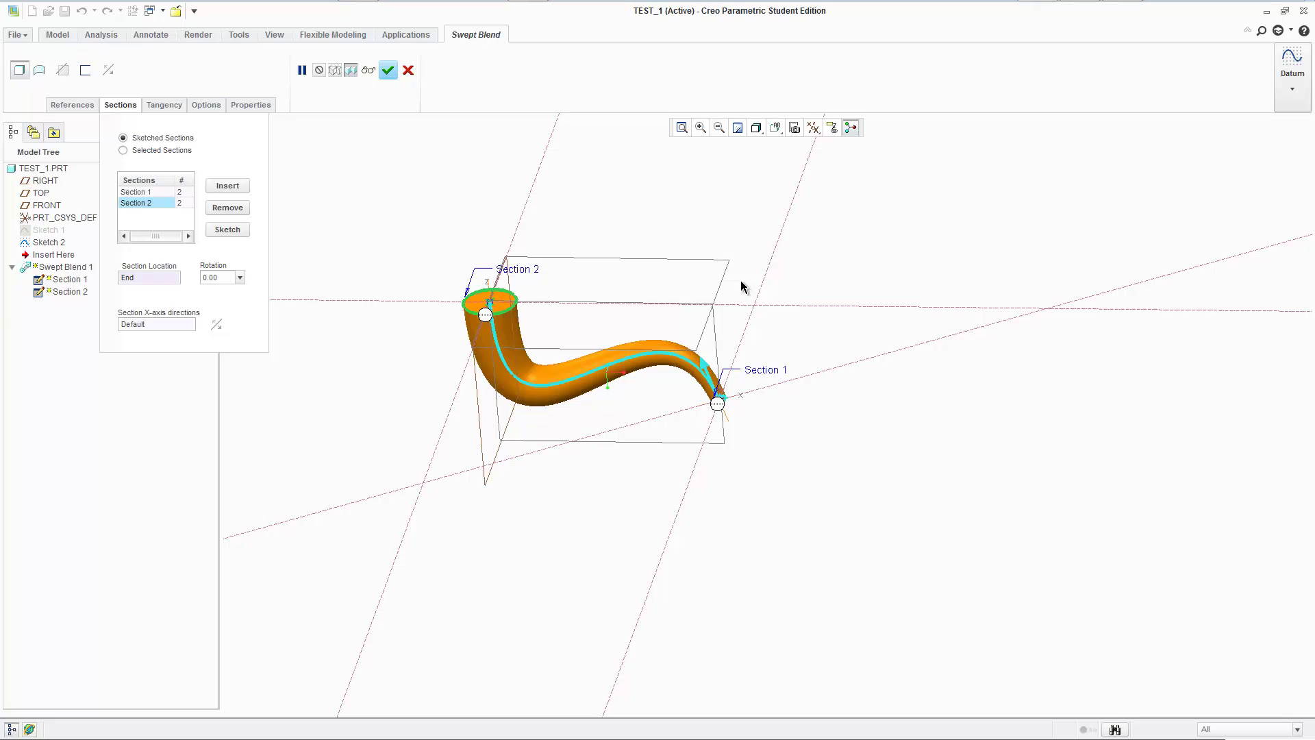
scroll(548, 342, "up", 5)
scroll(566, 252, "down", 3)
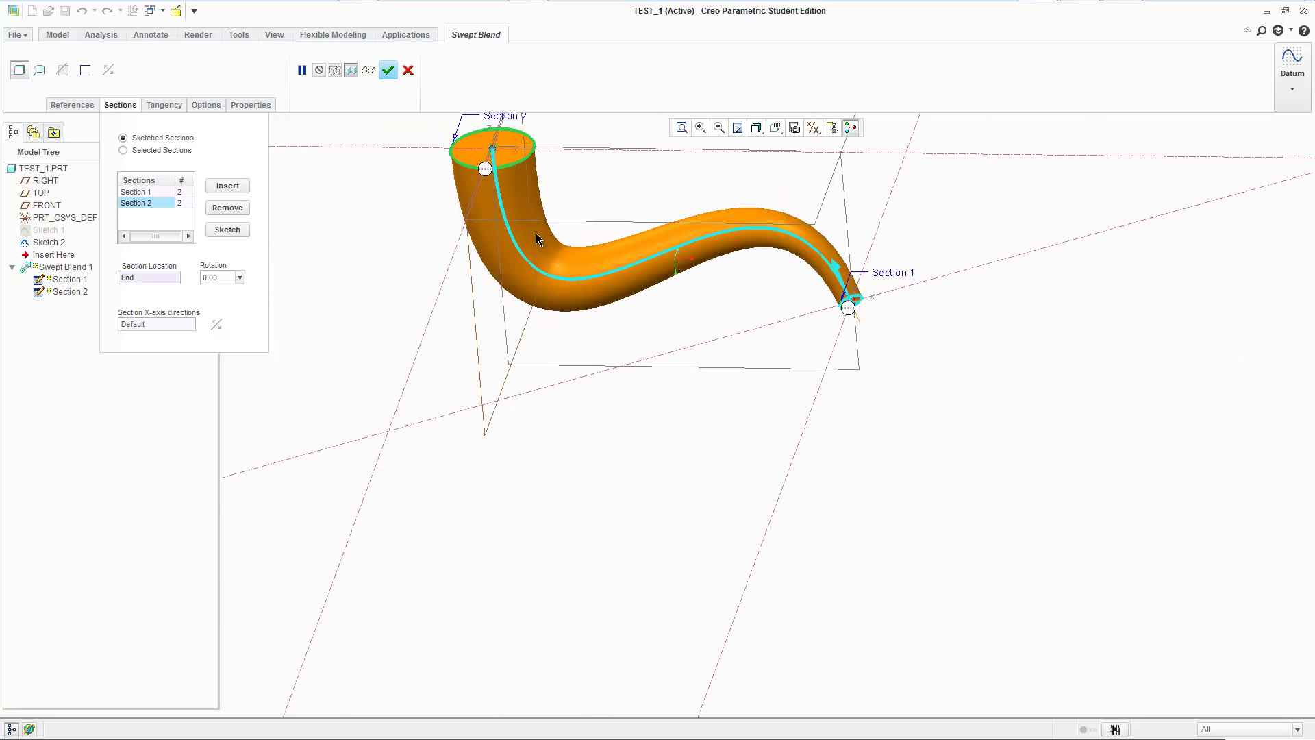
left_click(388, 71)
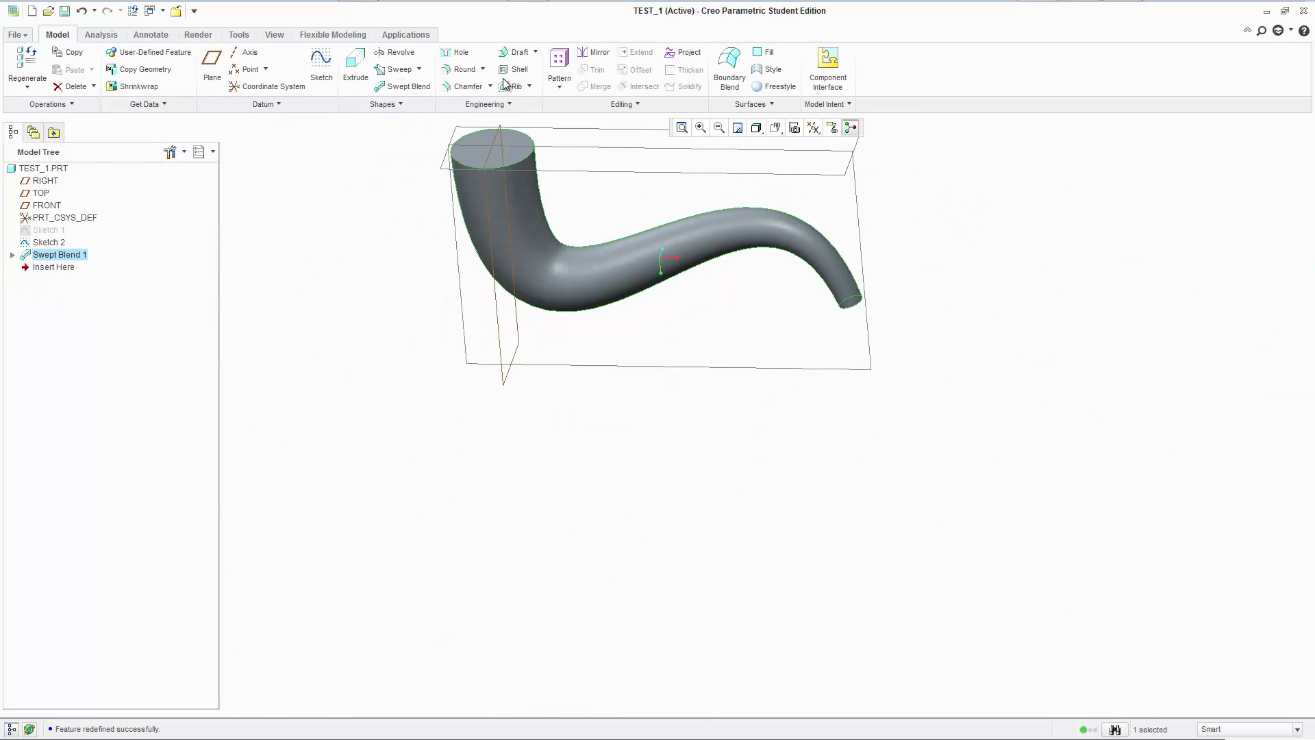
Start a shell and select both round end faces of the tube as openings.
left_click(520, 72)
left_click(492, 148)
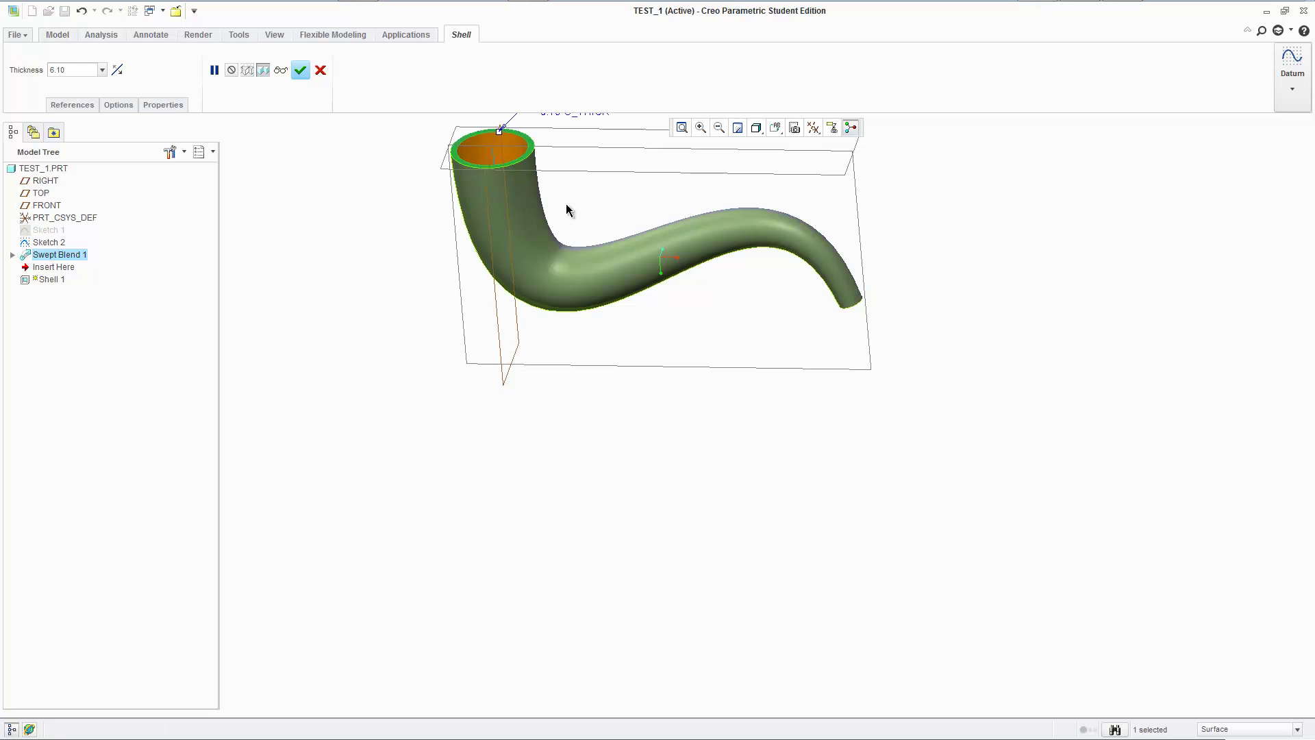
middle_click_drag(670, 194, 559, 392)
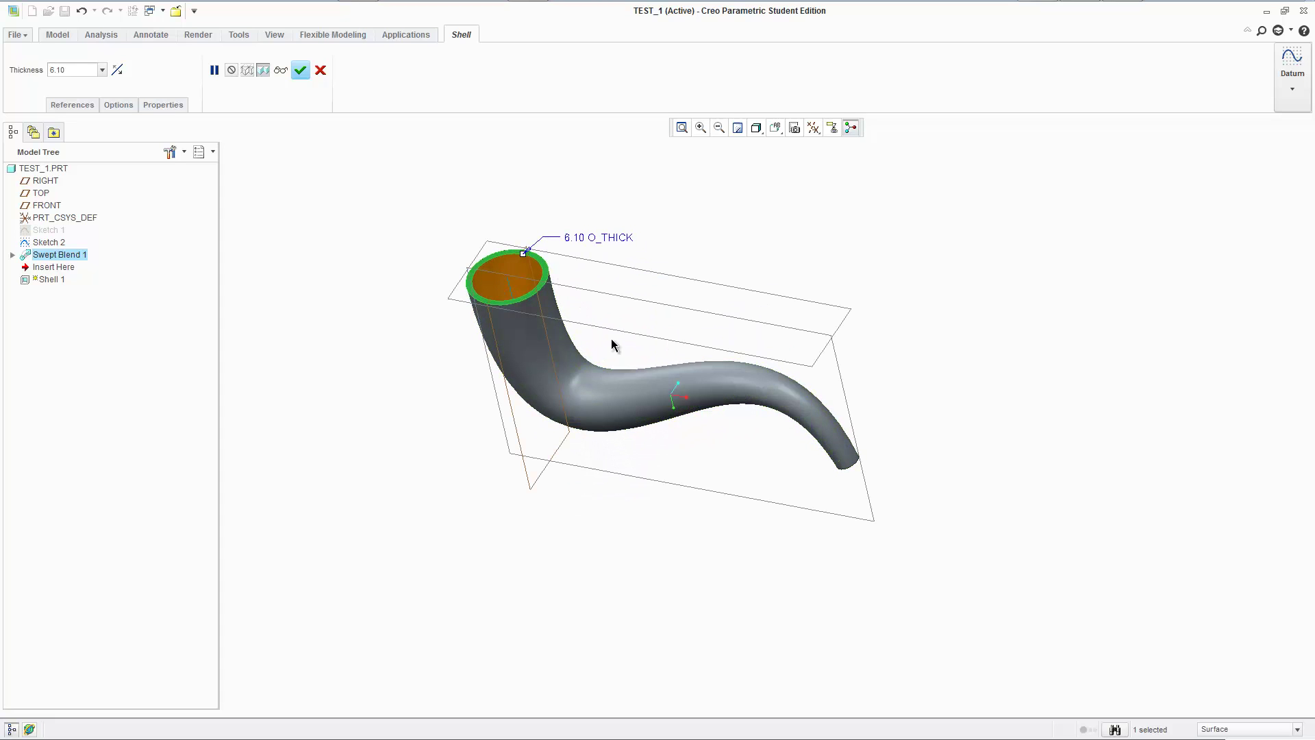
middle_click_drag(596, 326, 685, 383)
scroll(753, 411, "up", 5)
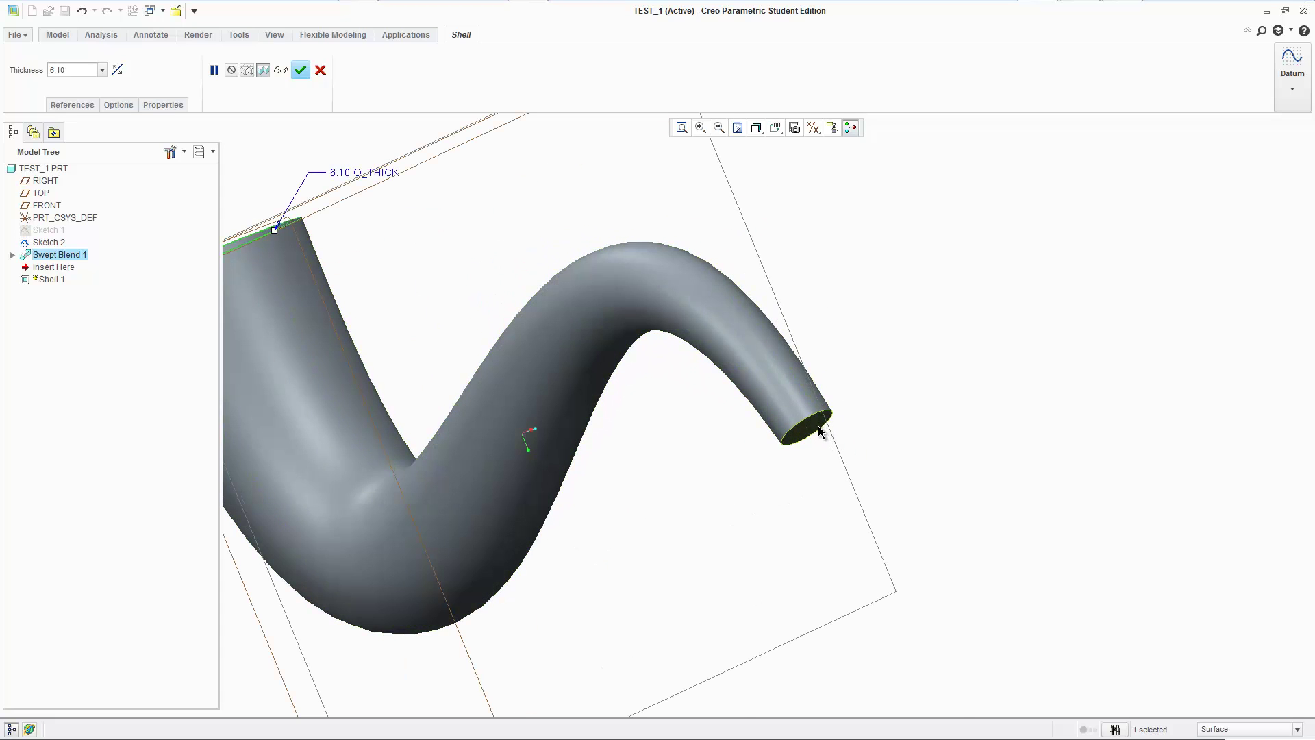
scroll(811, 417, "up", 2)
left_click(811, 416)
scroll(811, 415, "down", 5)
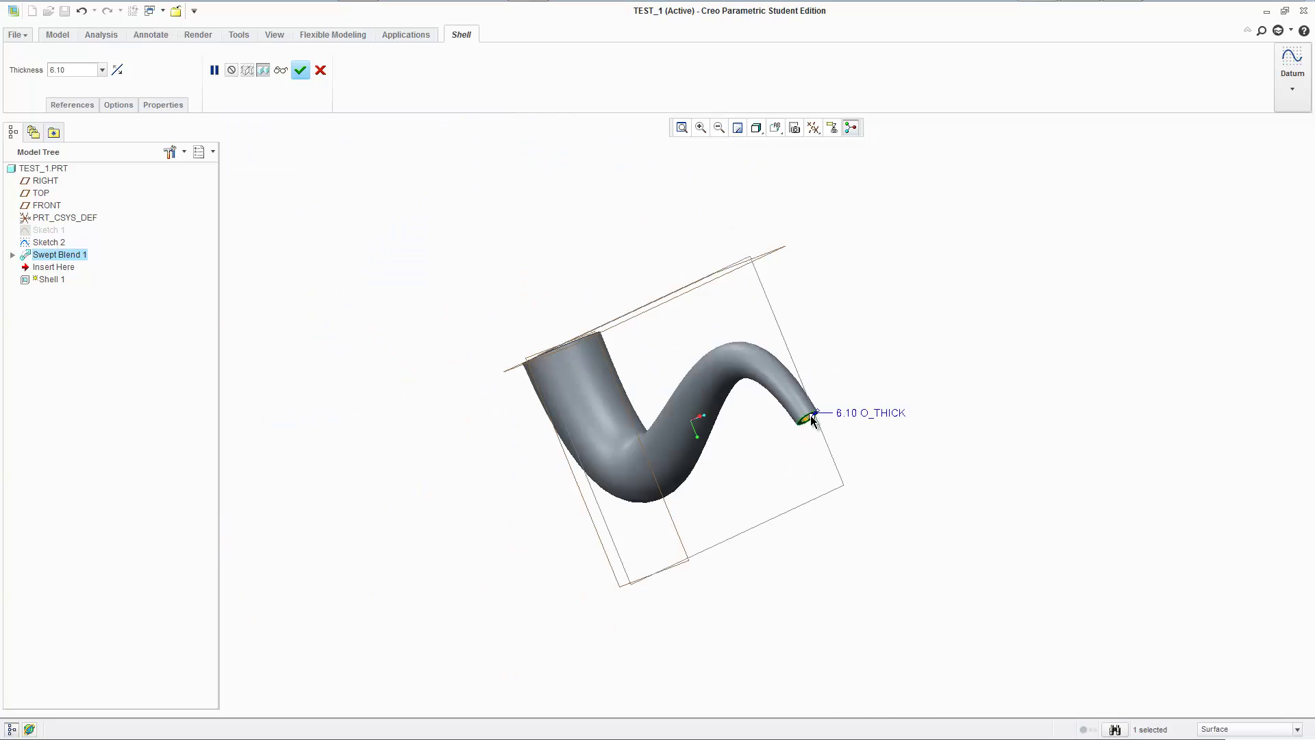
middle_click_drag(812, 415, 679, 375)
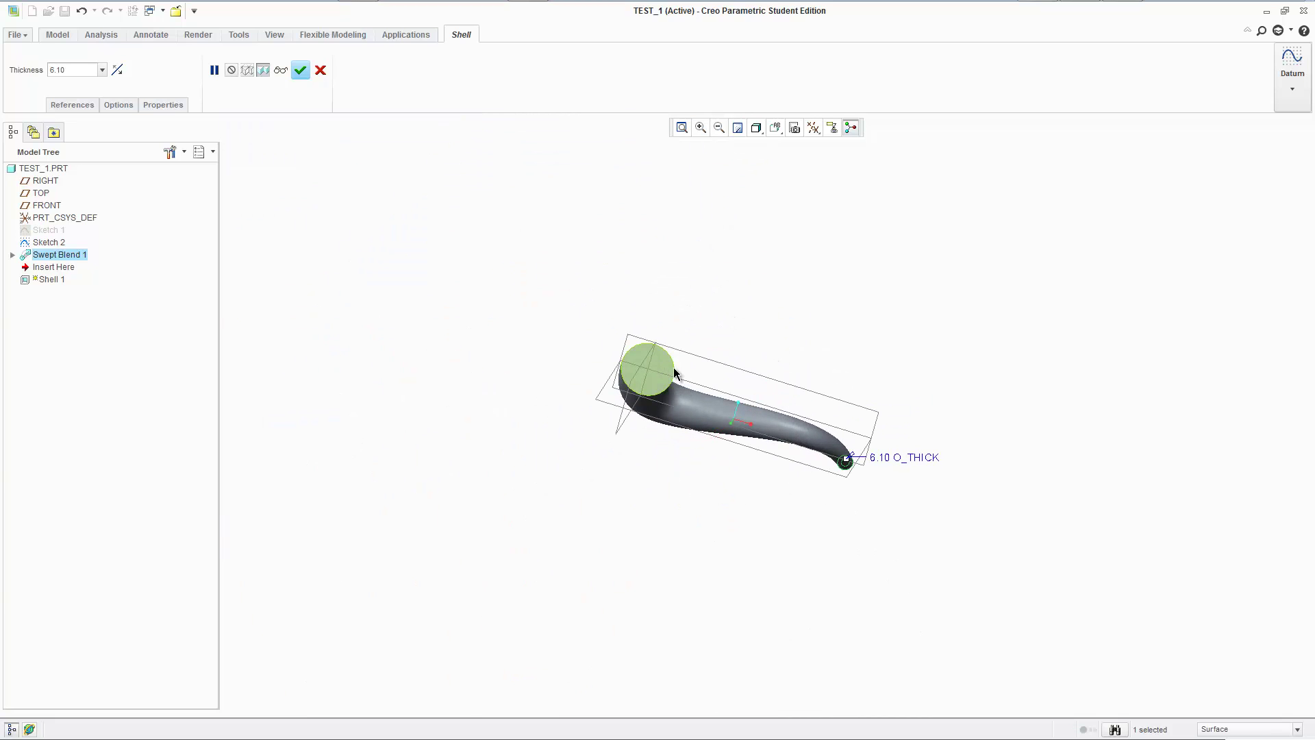
left_click(647, 370)
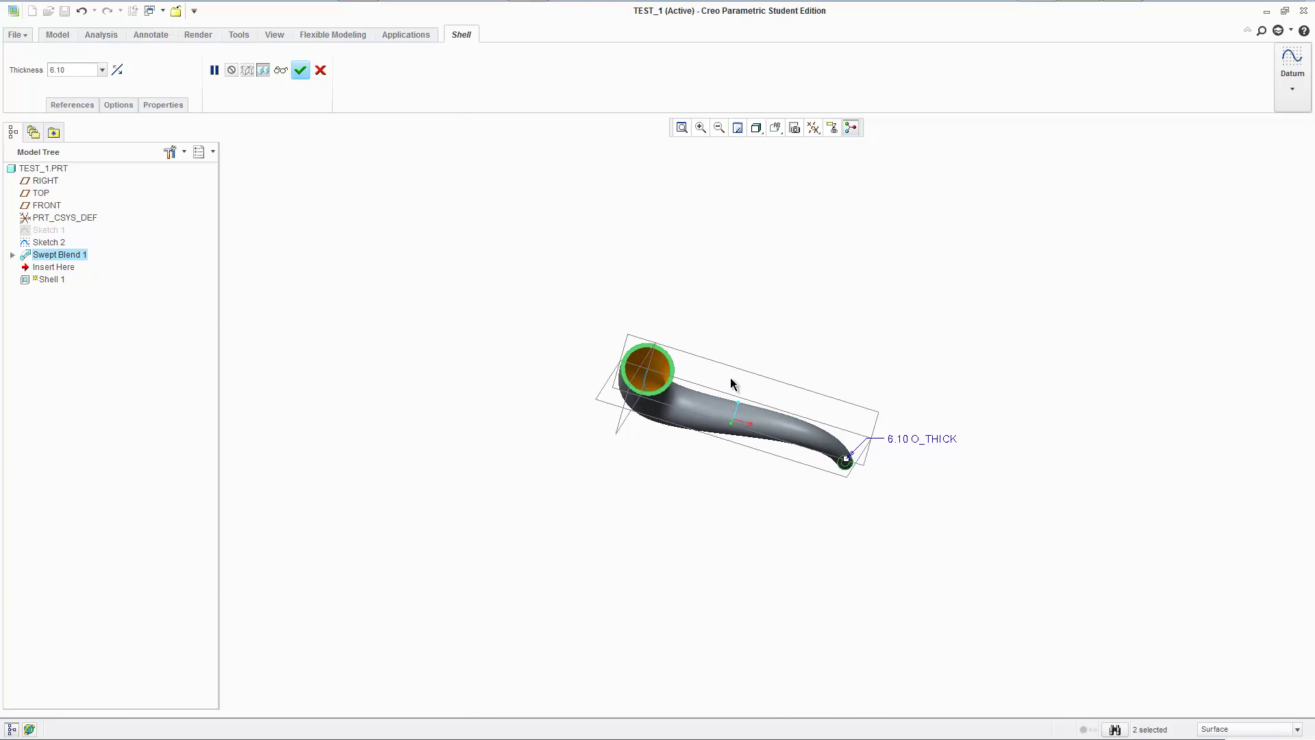
Inspect the large open end and finish the shell at 6.10 thickness.
scroll(683, 391, "up", 4)
middle_click_drag(1073, 570, 952, 455)
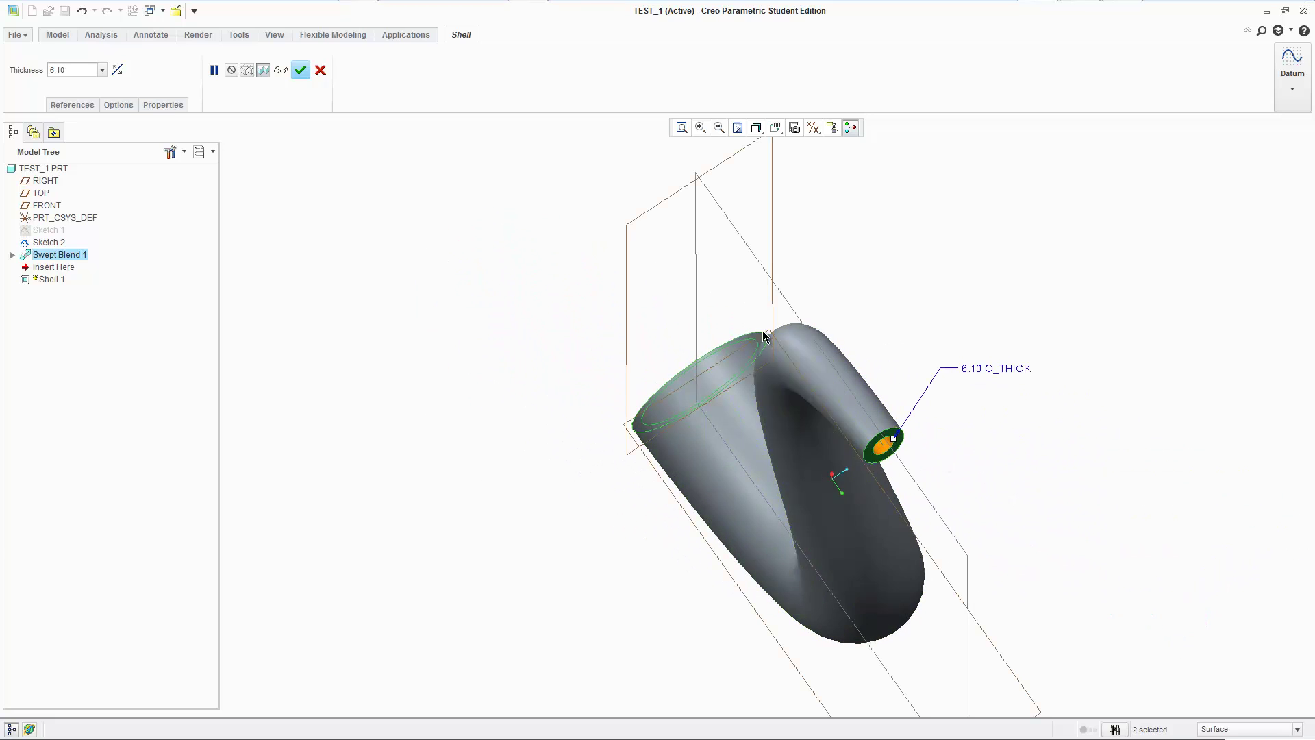
middle_click_drag(766, 335, 538, 315)
middle_click_drag(538, 250, 592, 458)
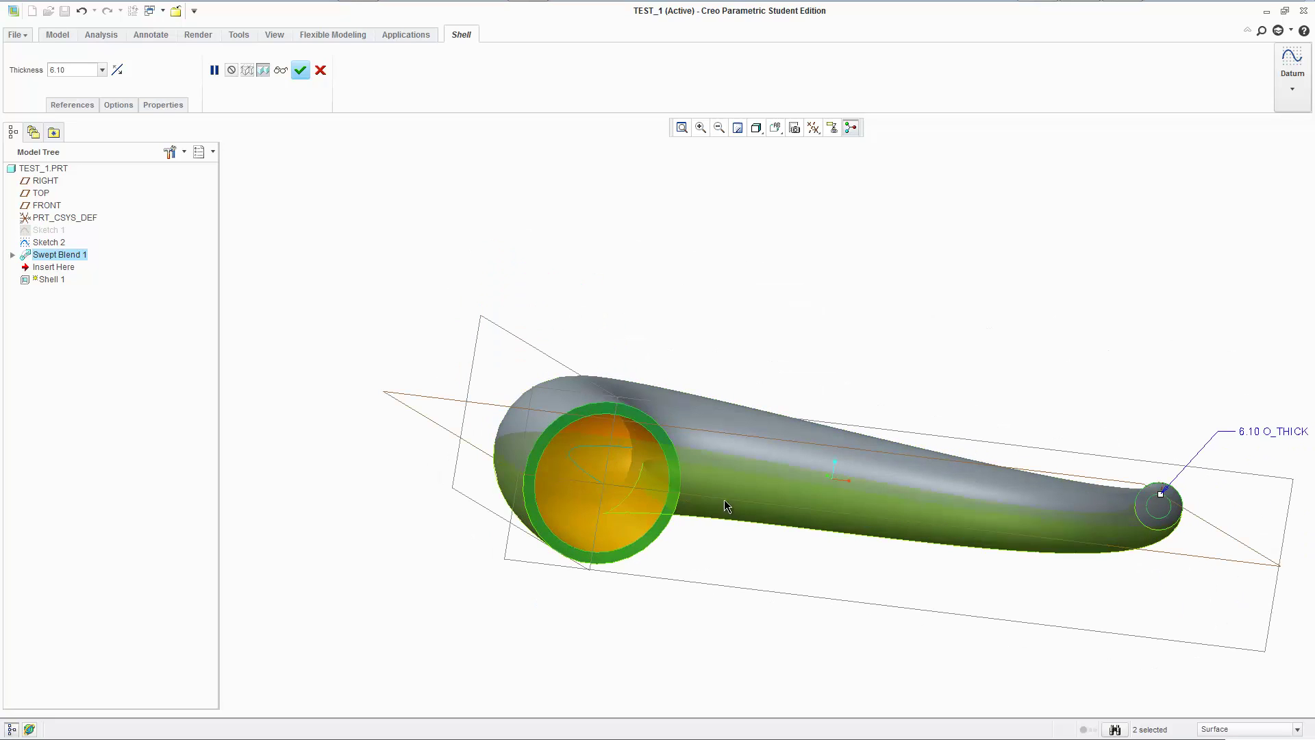
scroll(705, 401, "down", 2)
middle_click_drag(704, 402, 508, 293, "shift")
left_click(301, 71)
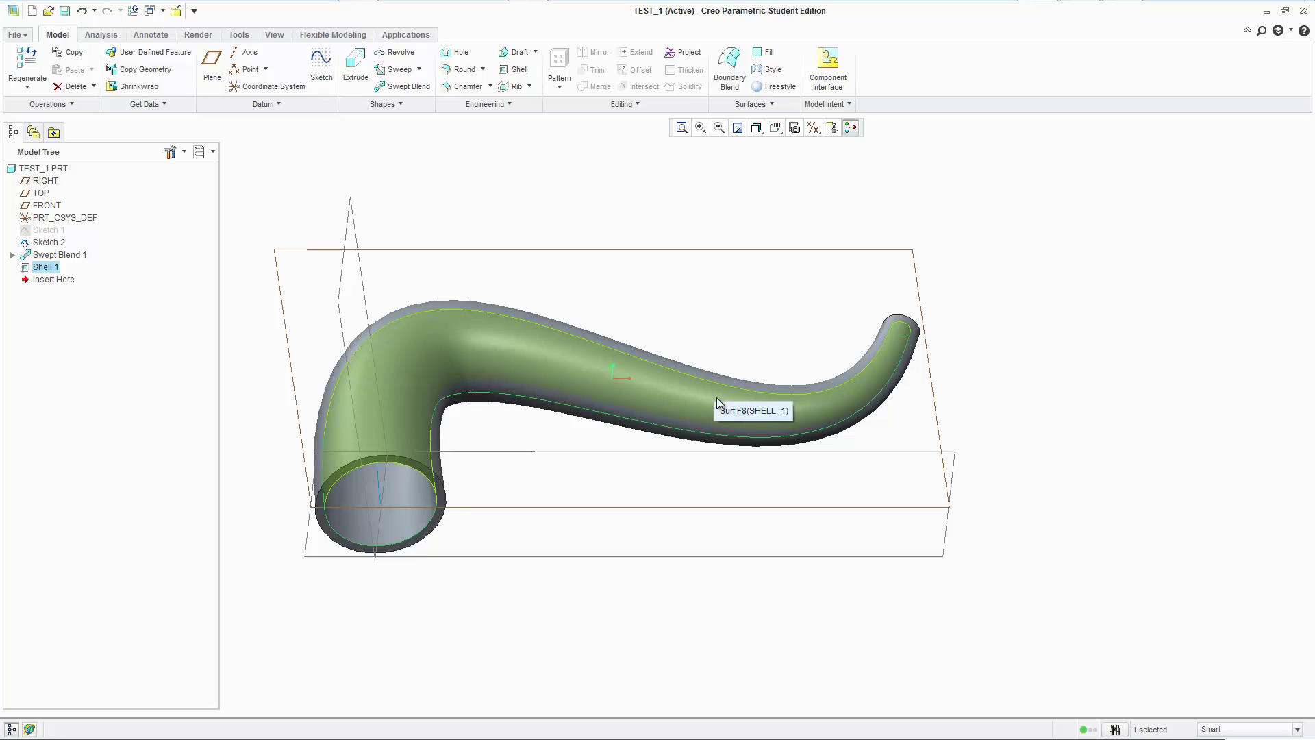
Orbit the shelled tube and try a planar section from the View tab, then cancel it.
mouse_move(717, 397)
middle_mouse_down()
mouse_move(787, 388)
mouse_move(831, 446)
mouse_move(884, 453)
mouse_move(820, 211)
mouse_move(851, 334)
middle_mouse_up()
left_click(783, 133)
left_click(783, 133)
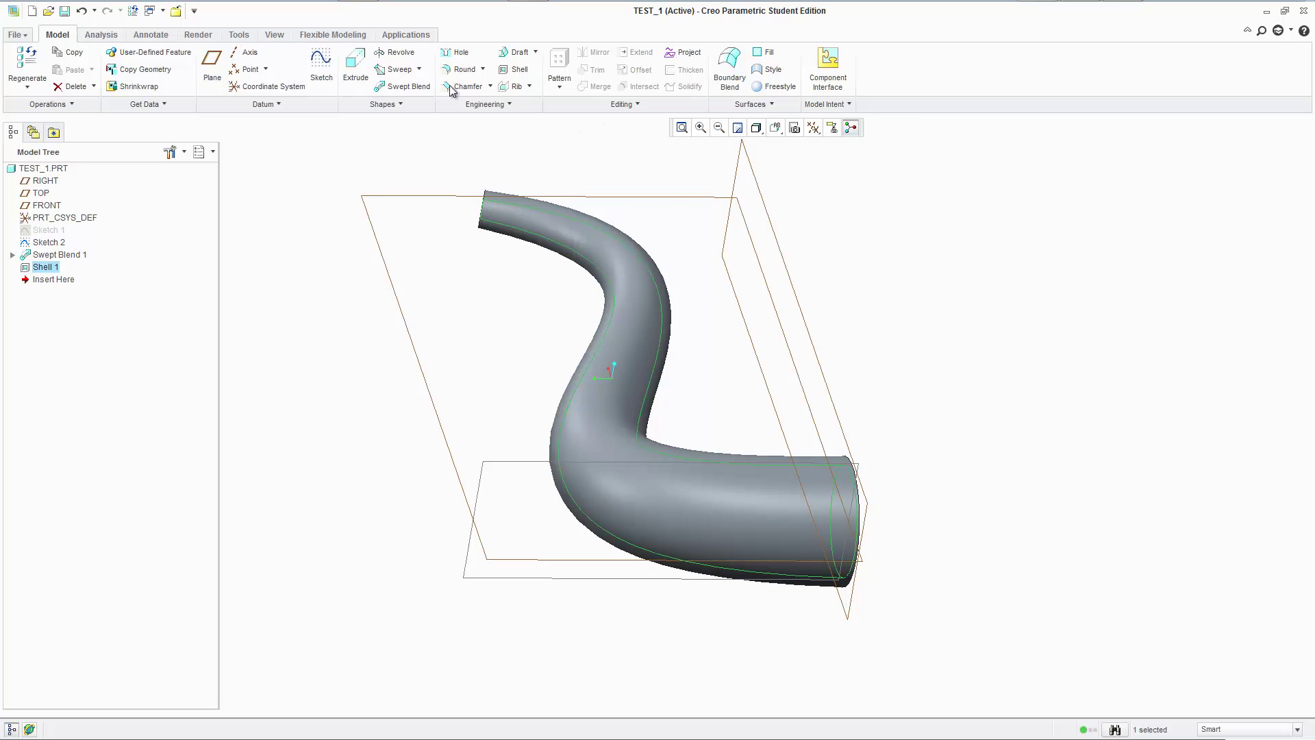
left_click(272, 35)
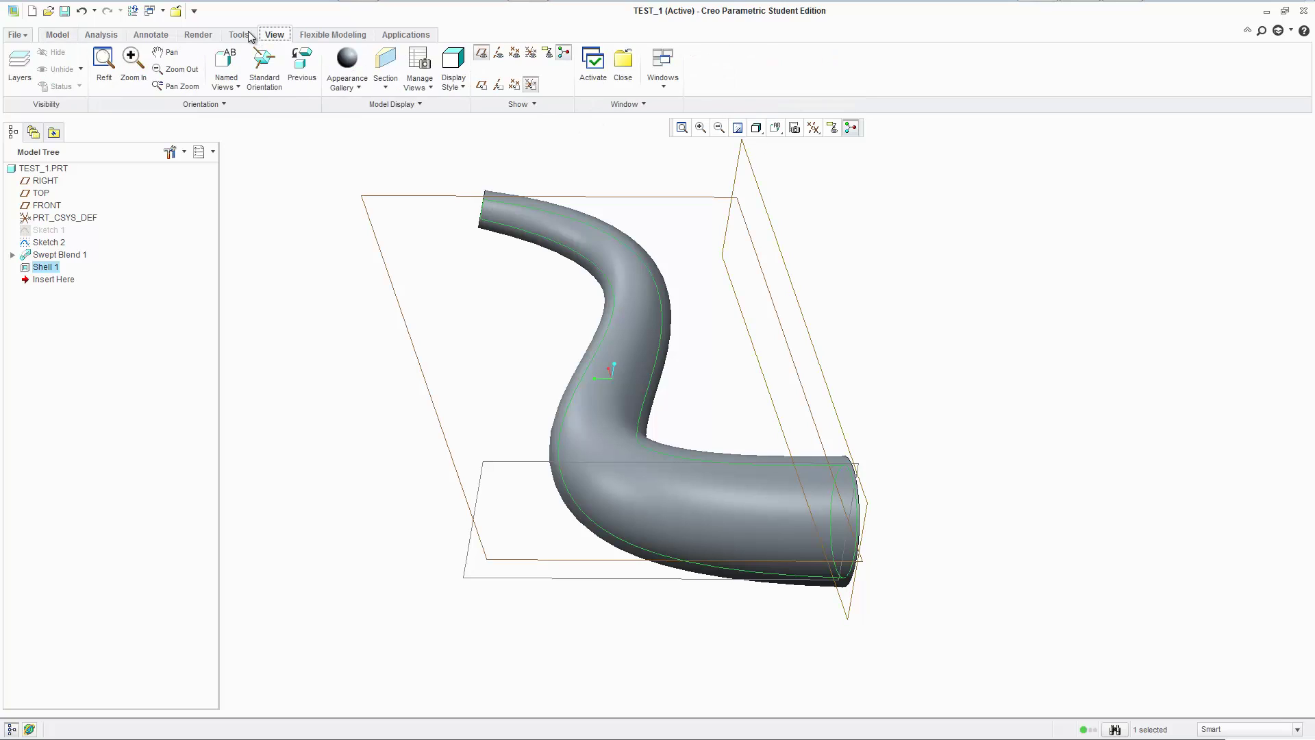
left_click(385, 87)
left_click(396, 109)
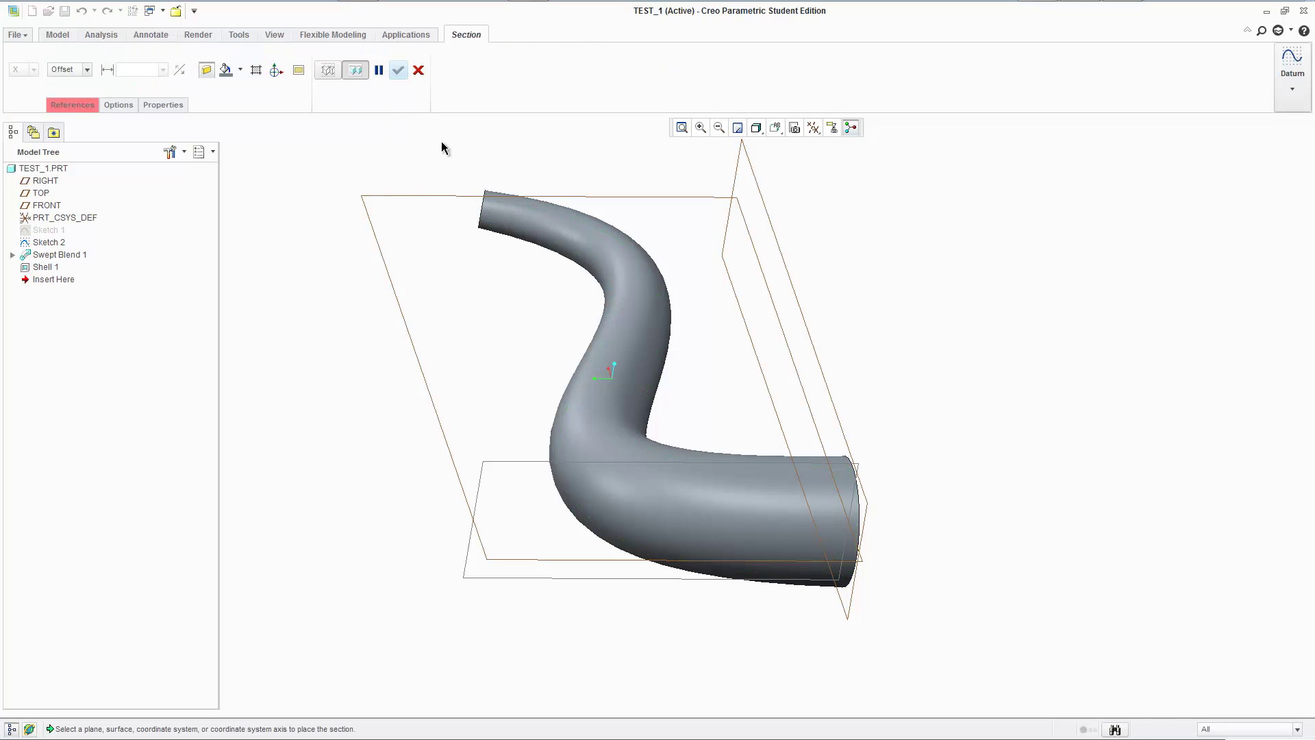
left_click(418, 74)
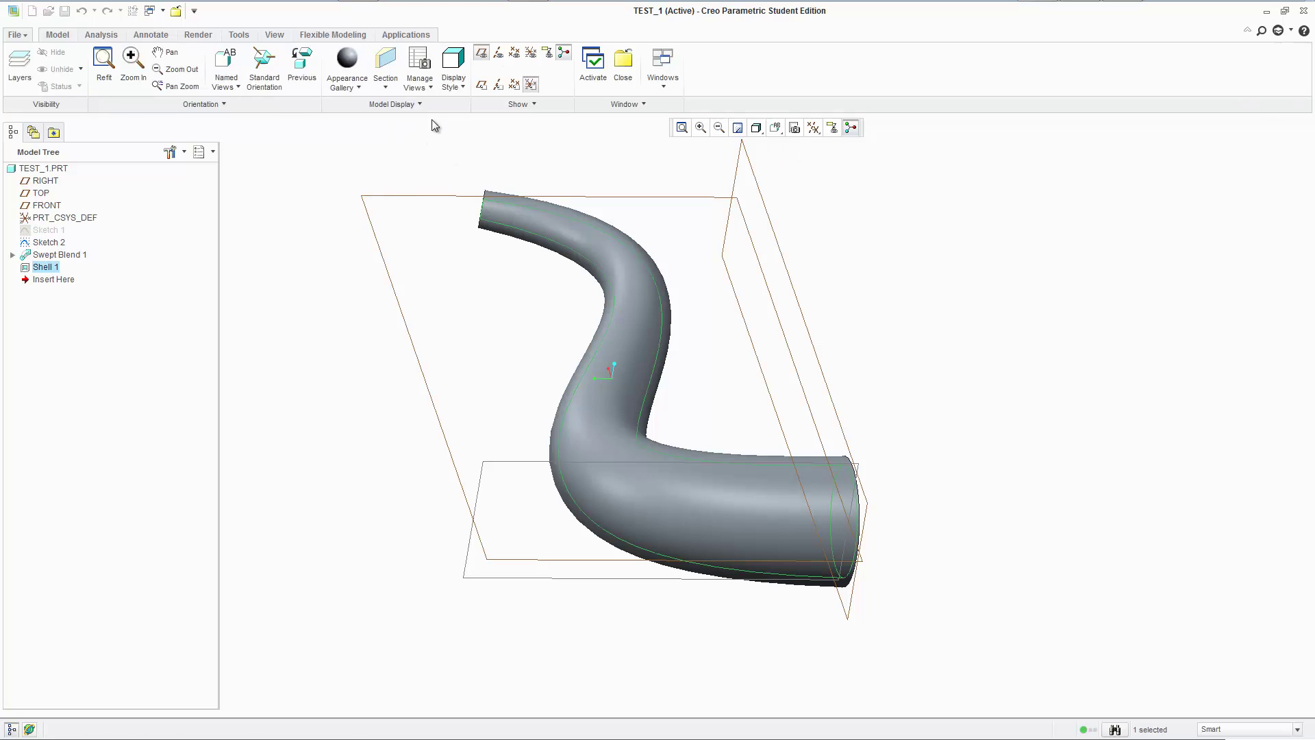
Start the Section tool again from the View tab.
left_click(56, 36)
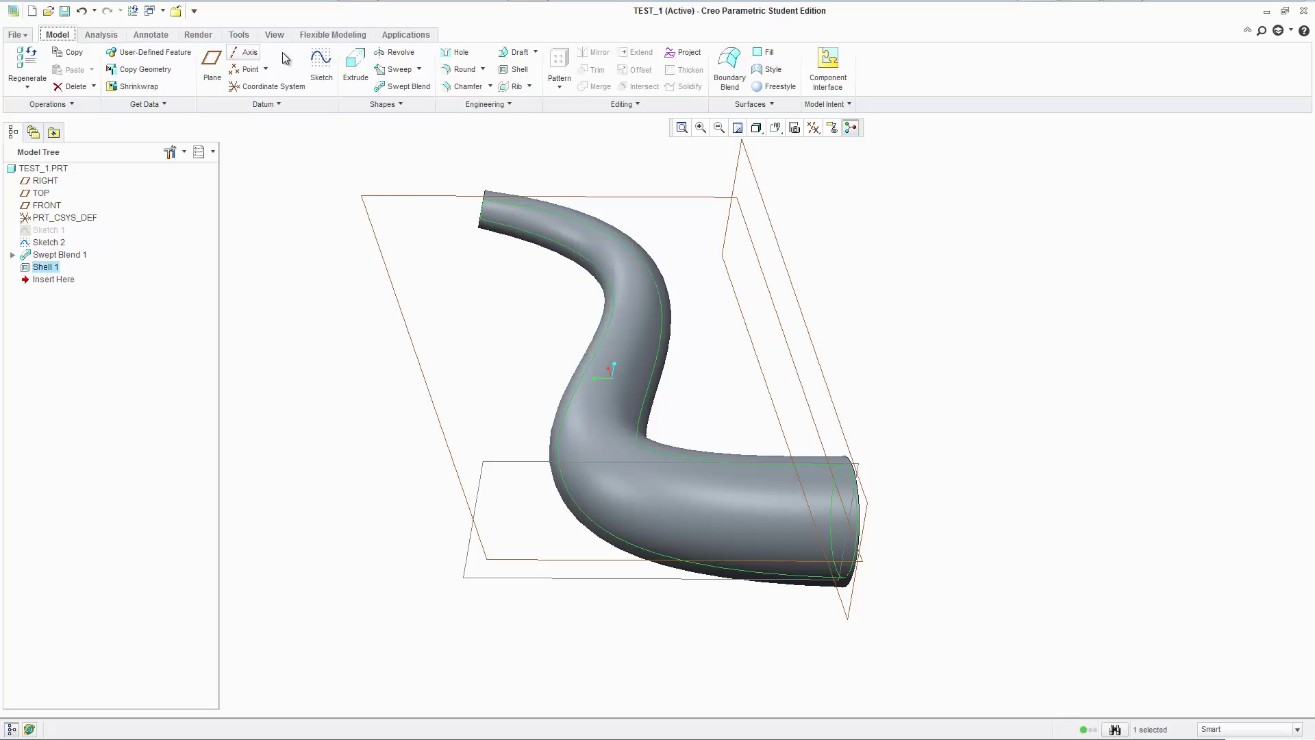
left_click(239, 35)
left_click(274, 37)
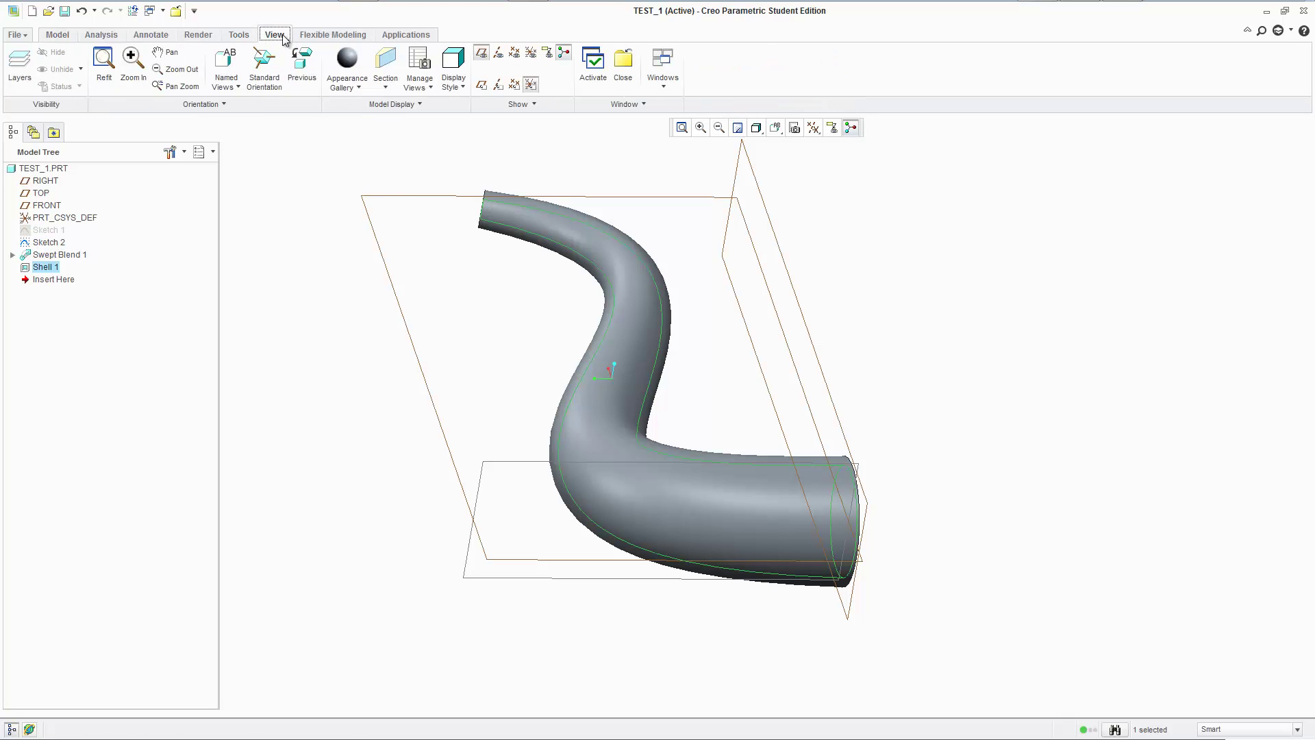
left_click(383, 65)
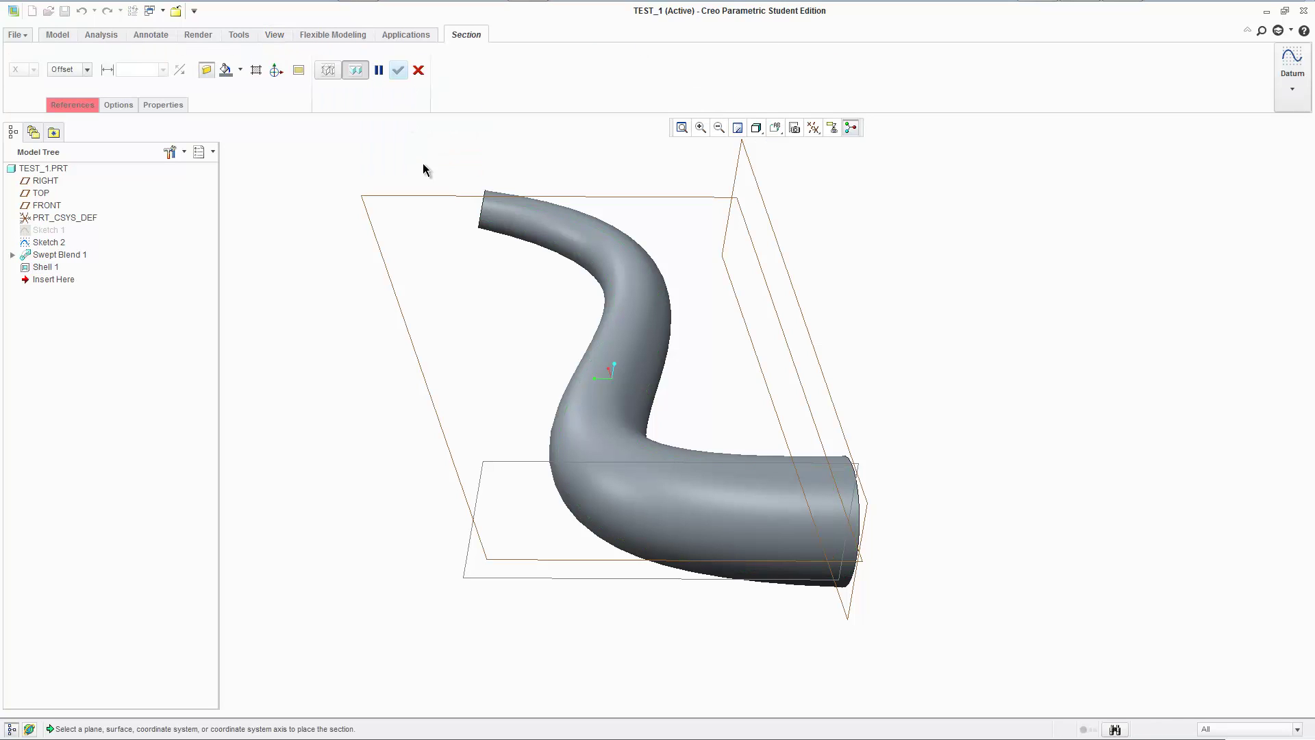
Section the tube along the RIGHT plane, slide the cut to inspect the wall, then discard it.
left_click(505, 463)
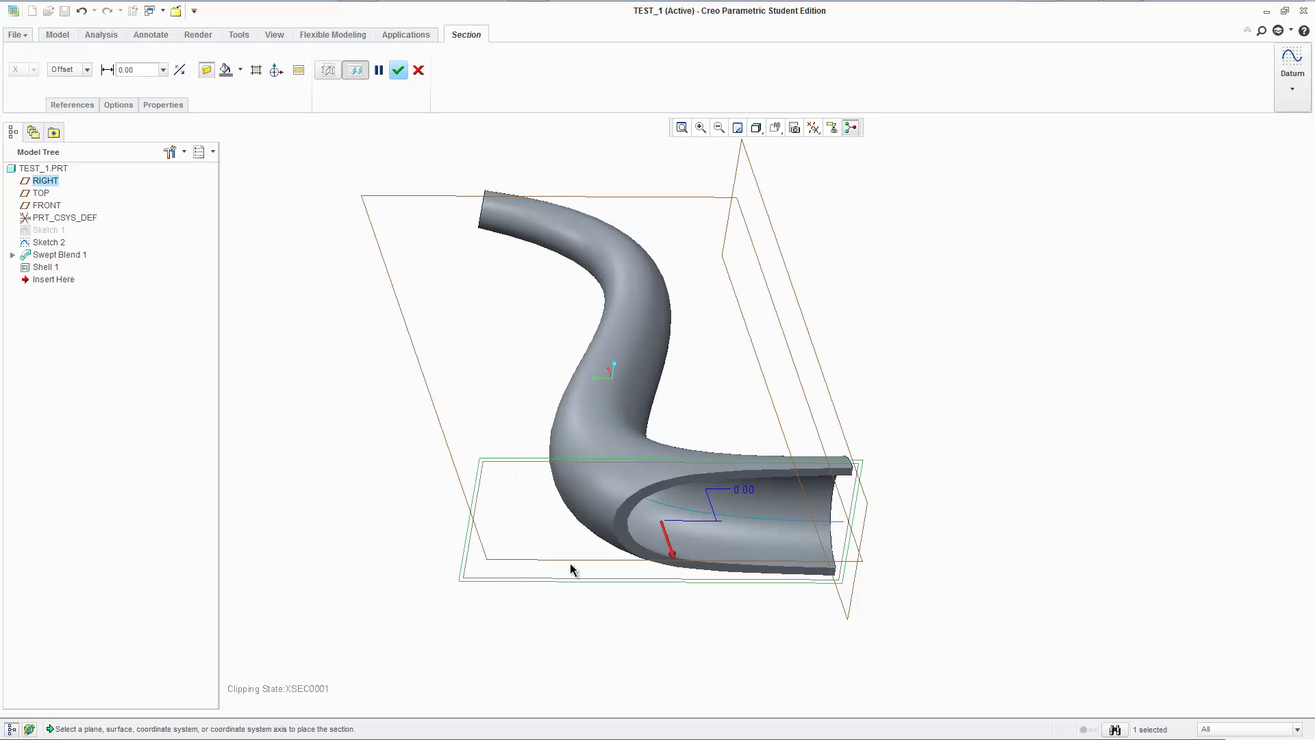
left_click_drag(672, 559, 699, 631)
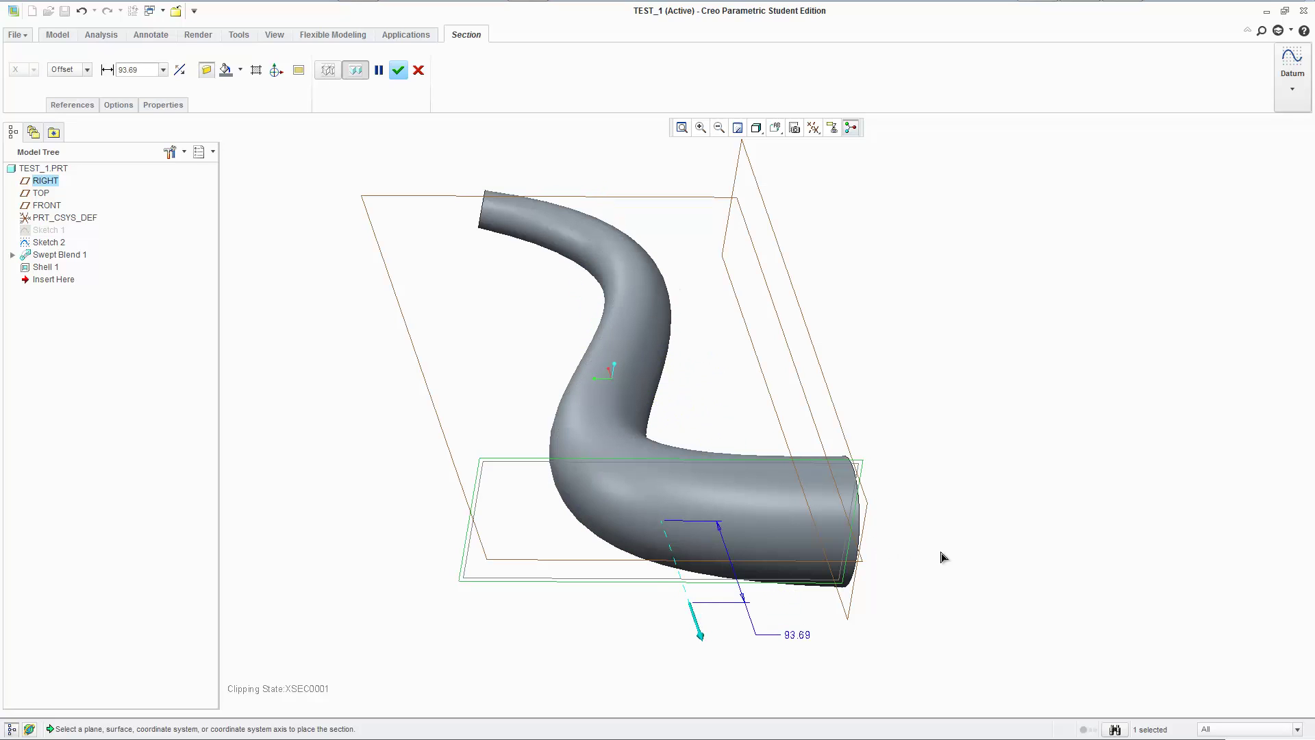
left_click(418, 70)
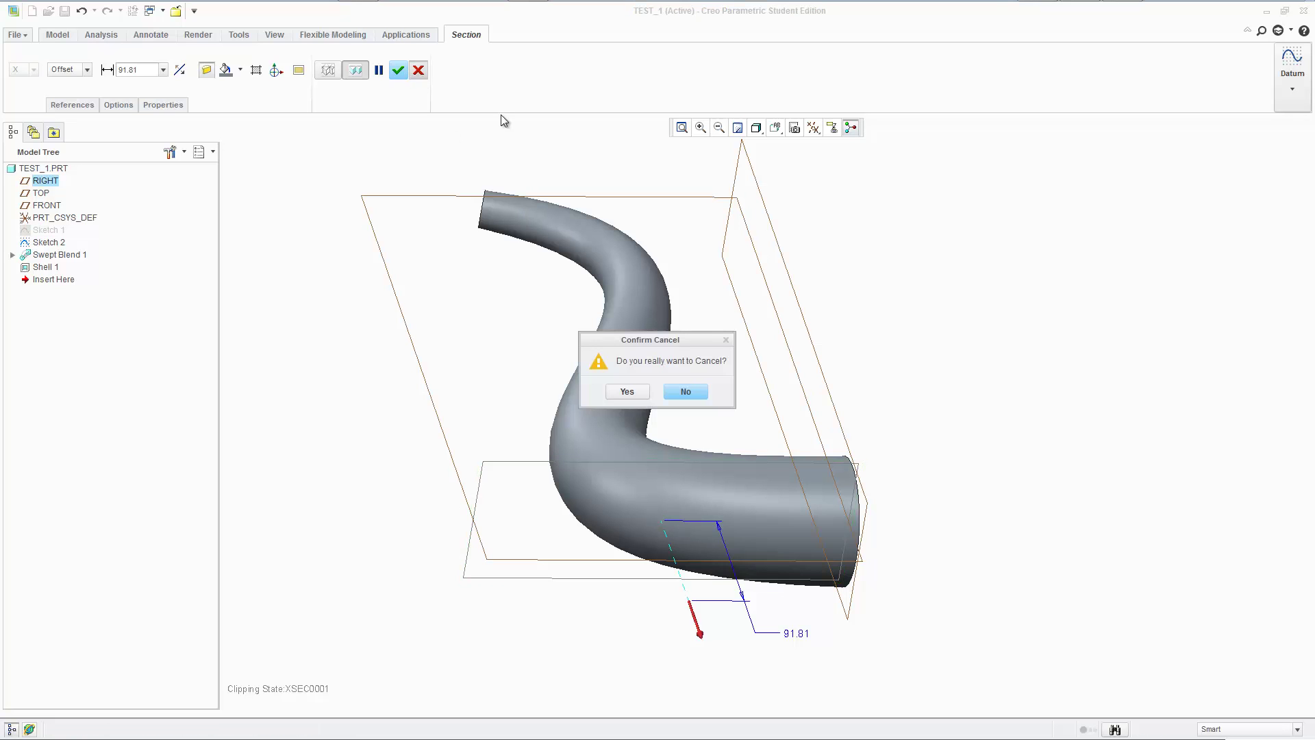
left_click(640, 396)
middle_click_drag(640, 396, 537, 361)
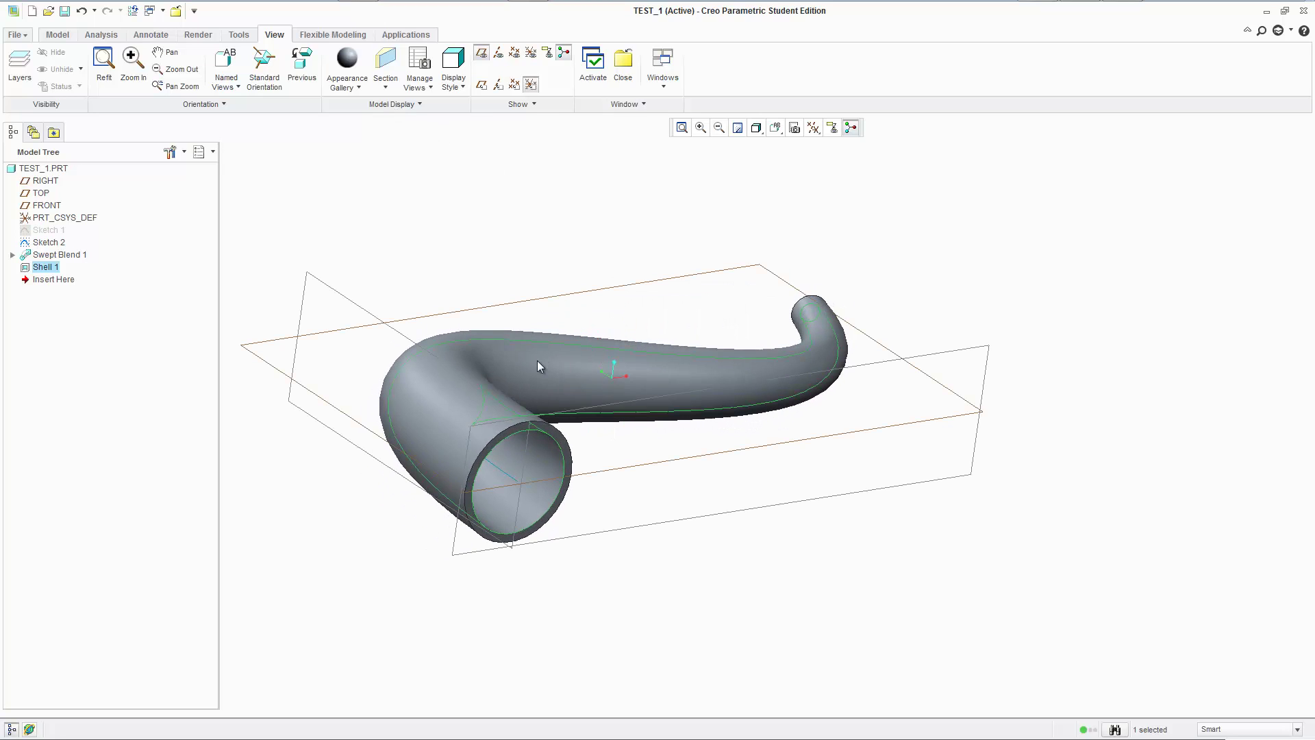
left_click(49, 37)
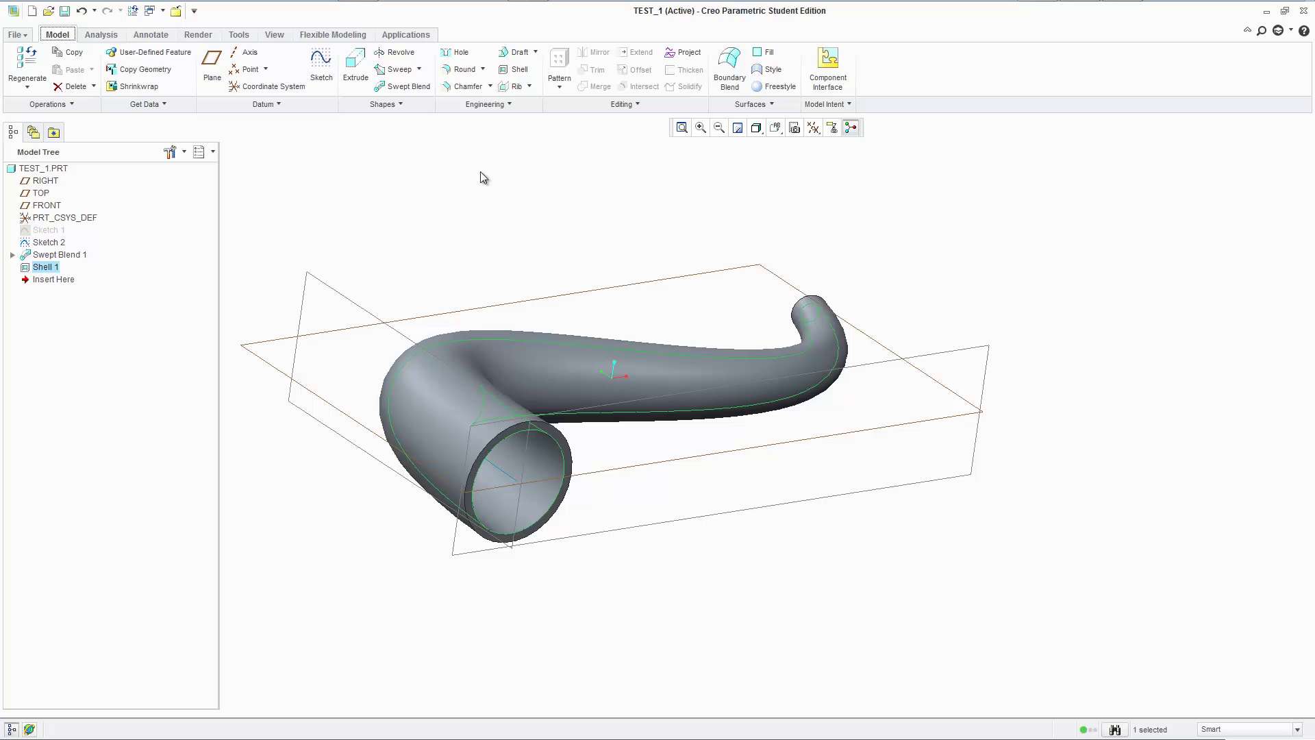
left_click(518, 52)
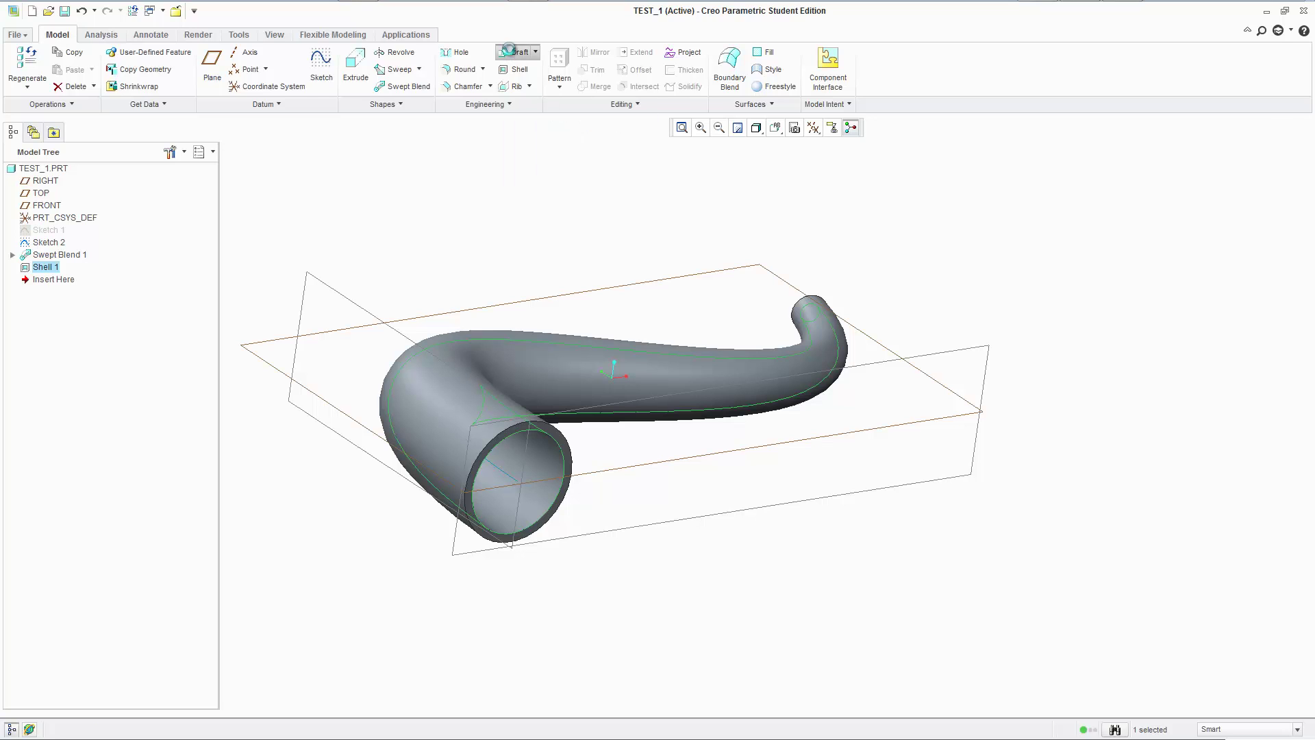
left_click(556, 439)
middle_click_drag(705, 522, 726, 490)
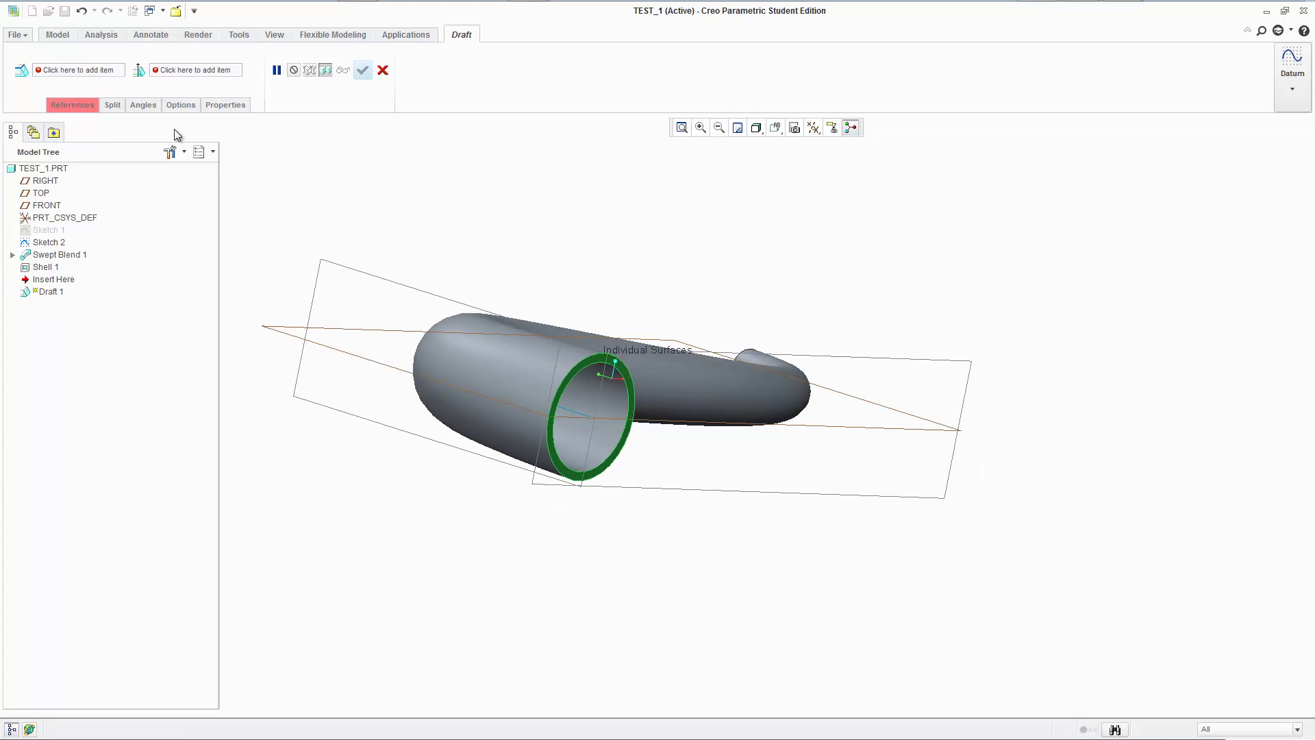
left_click(383, 71)
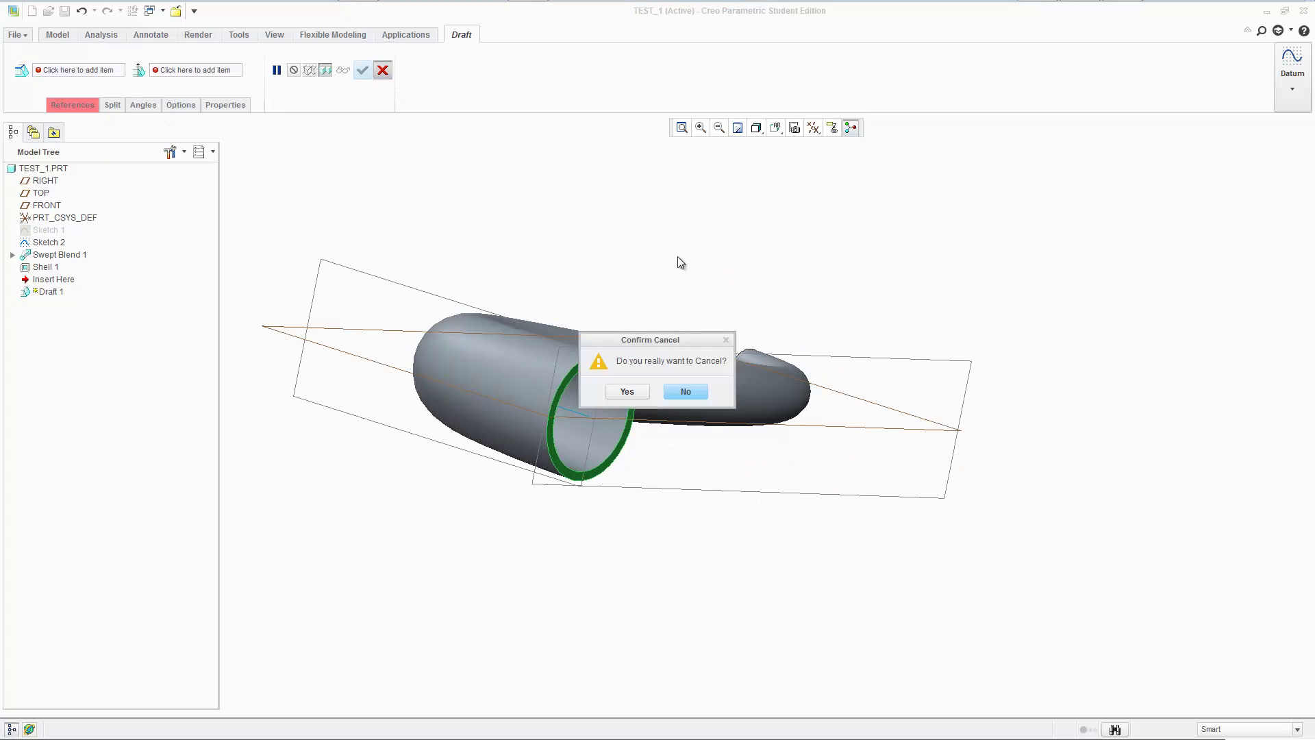
left_click(627, 392)
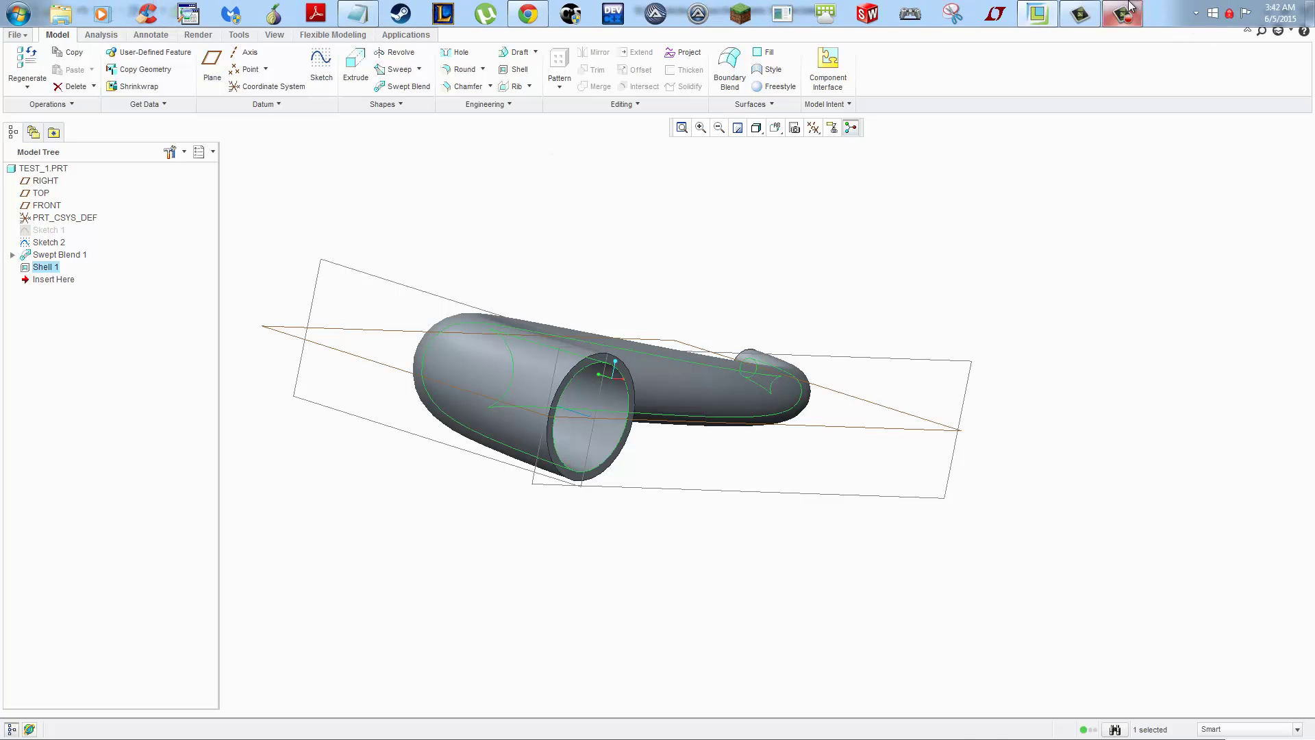
left_click(1131, 8)
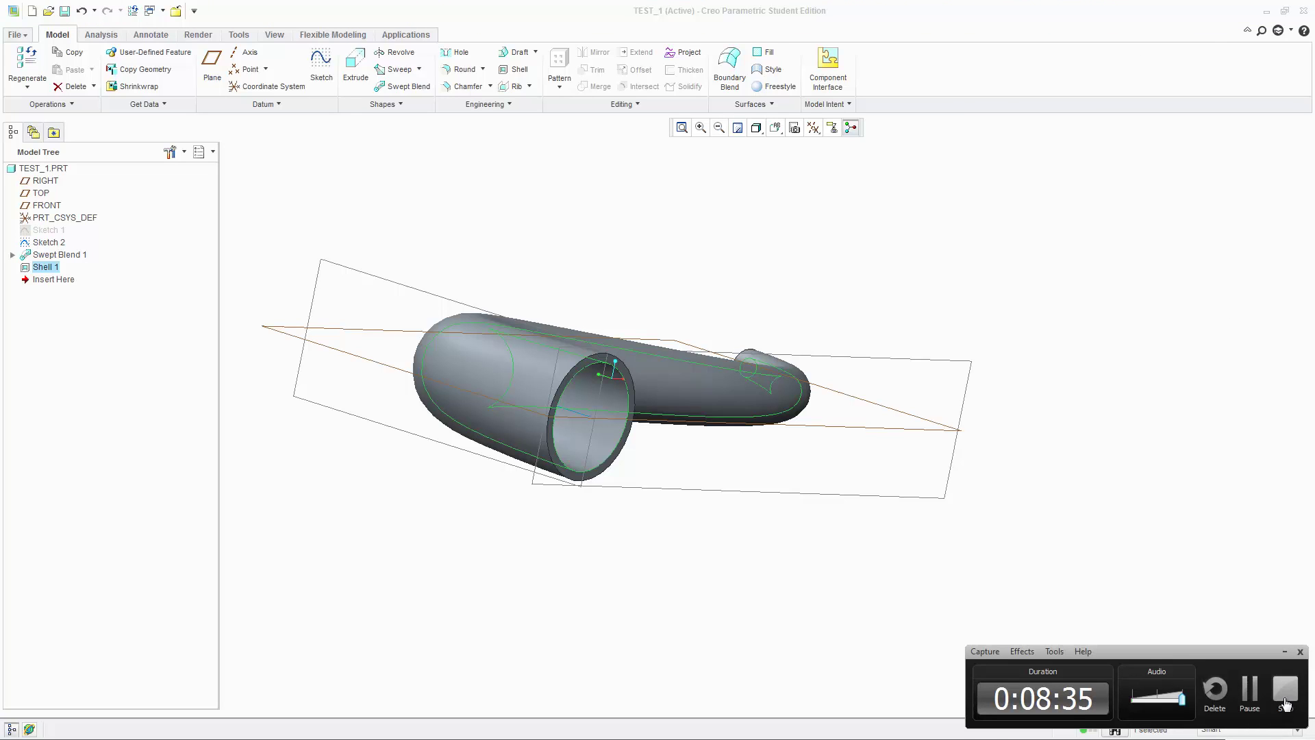